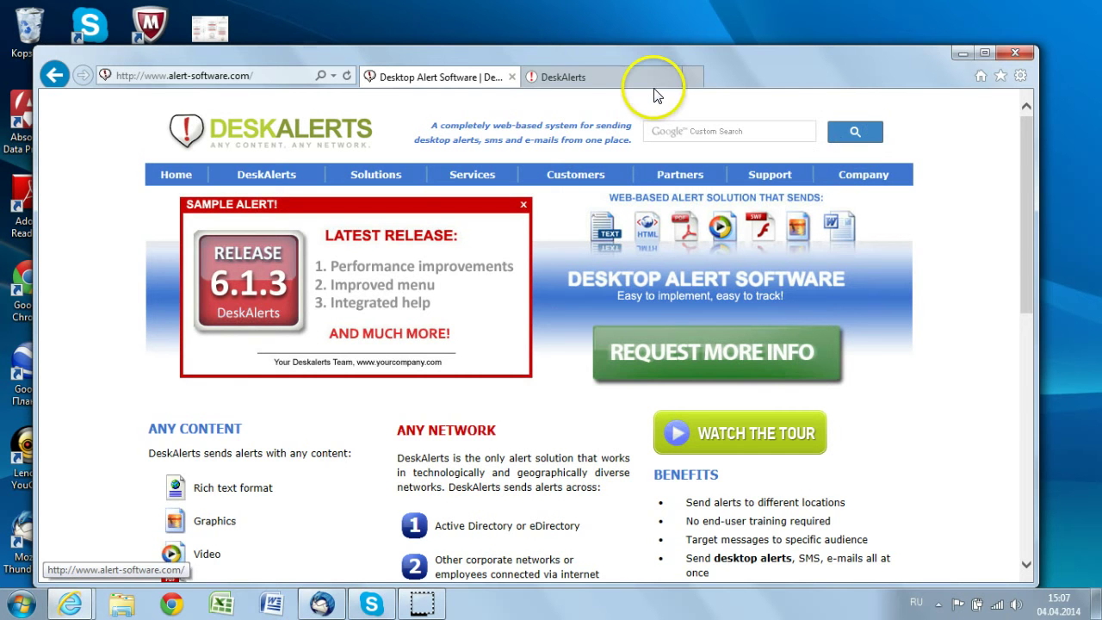
Switch to the DeskAlerts Control Panel login page in the second Internet Explorer tab
left_click(566, 79)
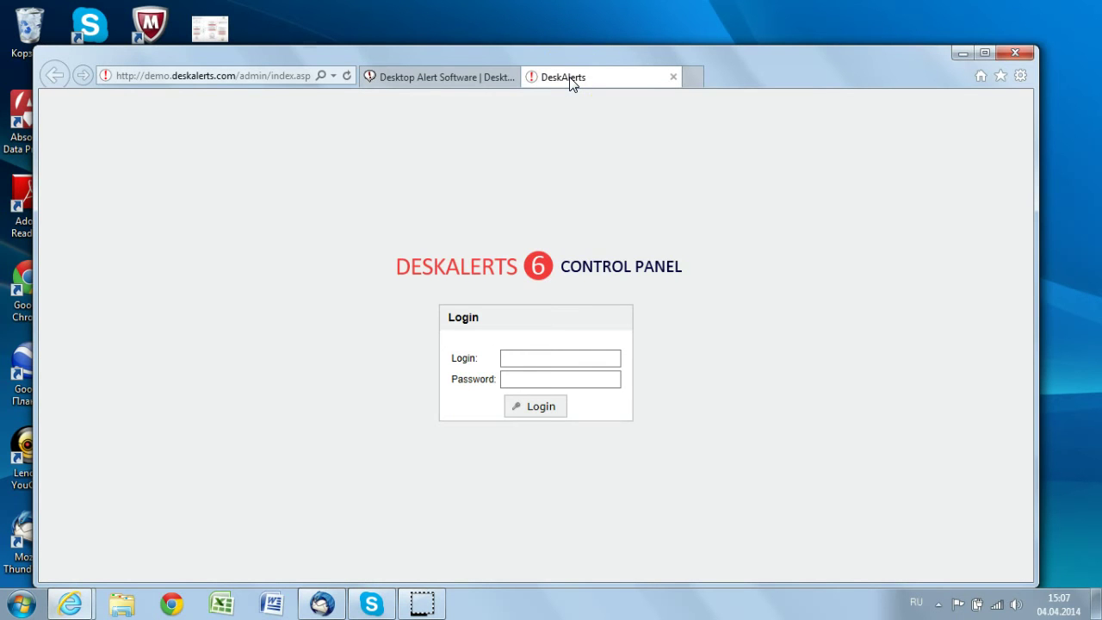
Sign in with the demo login name and password, retyping the login in English
left_click(525, 358)
type("вуьщ")
key("Tab")
left_click(567, 372)
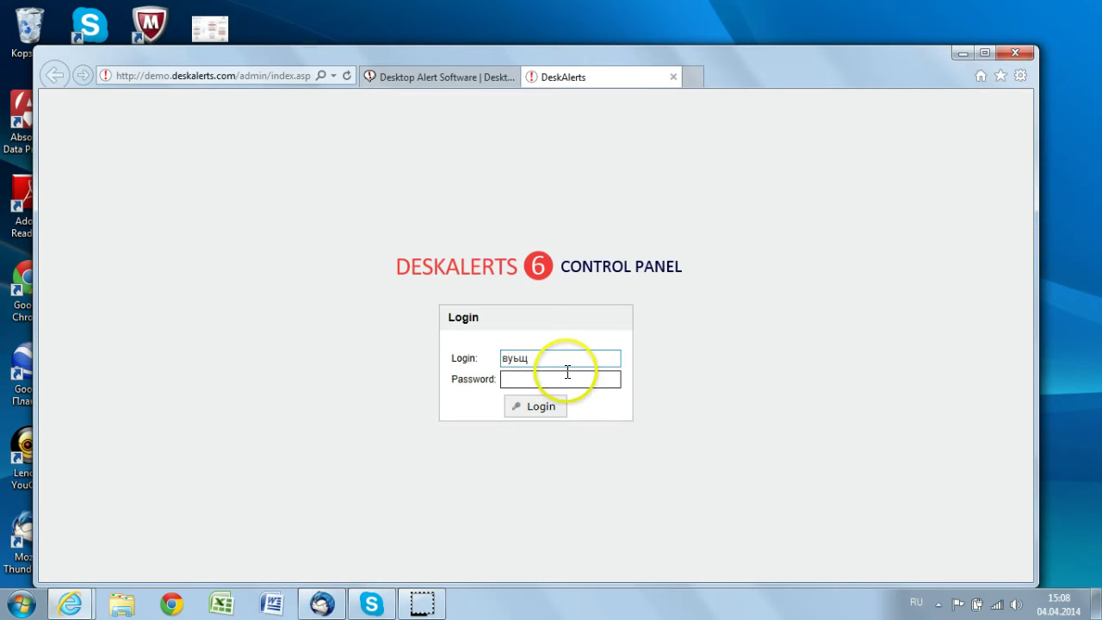
left_click(482, 358)
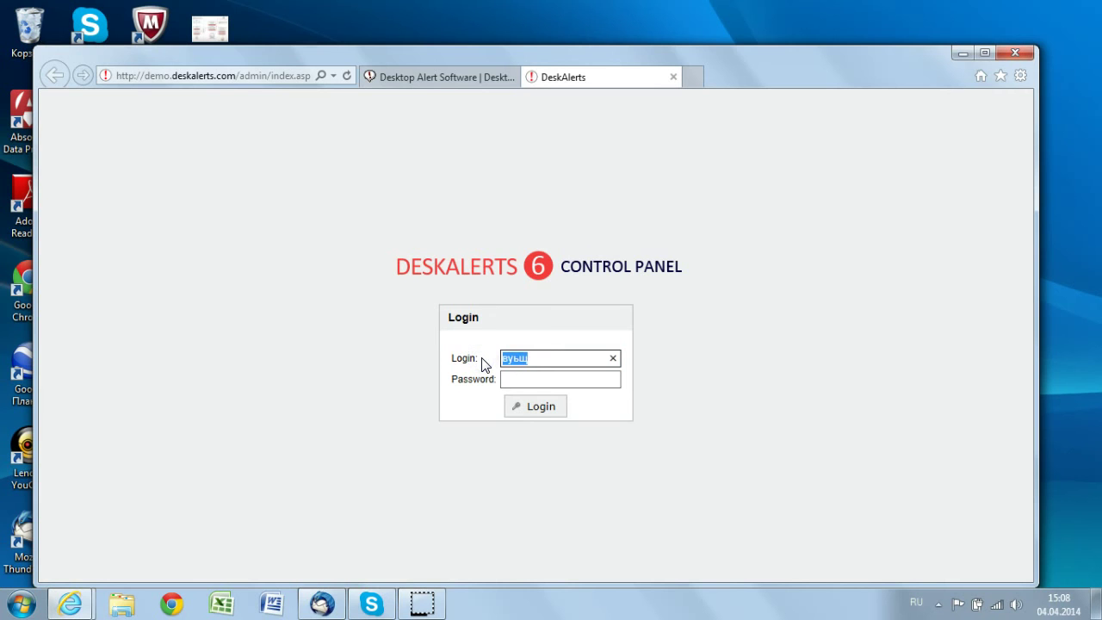
key("alt+shift")
type("demo")
key("Tab")
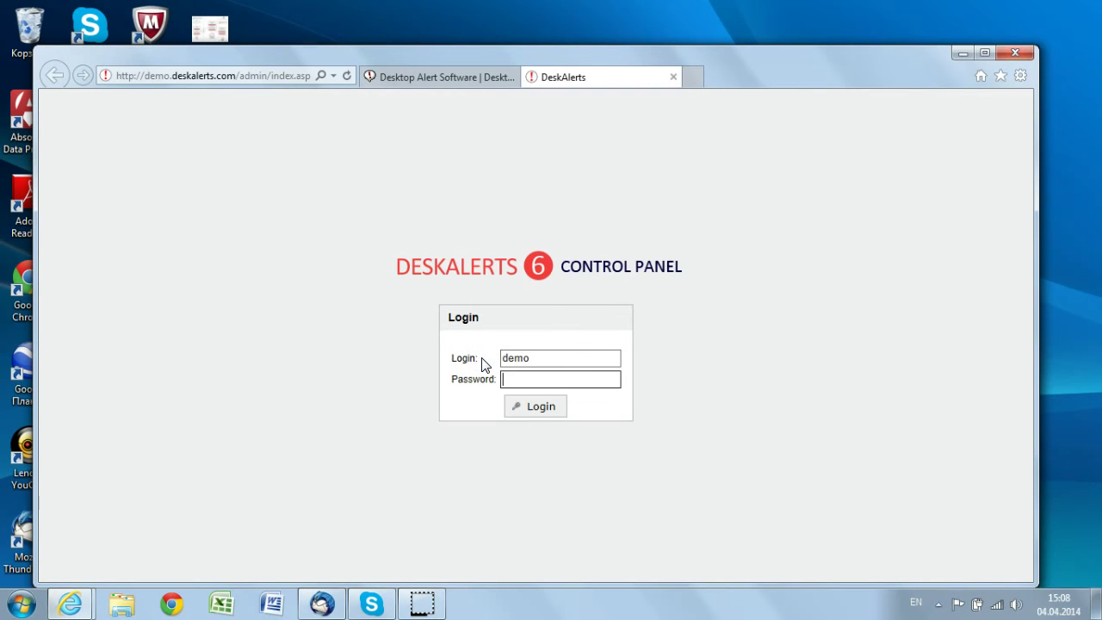
type("demo")
left_click(527, 401)
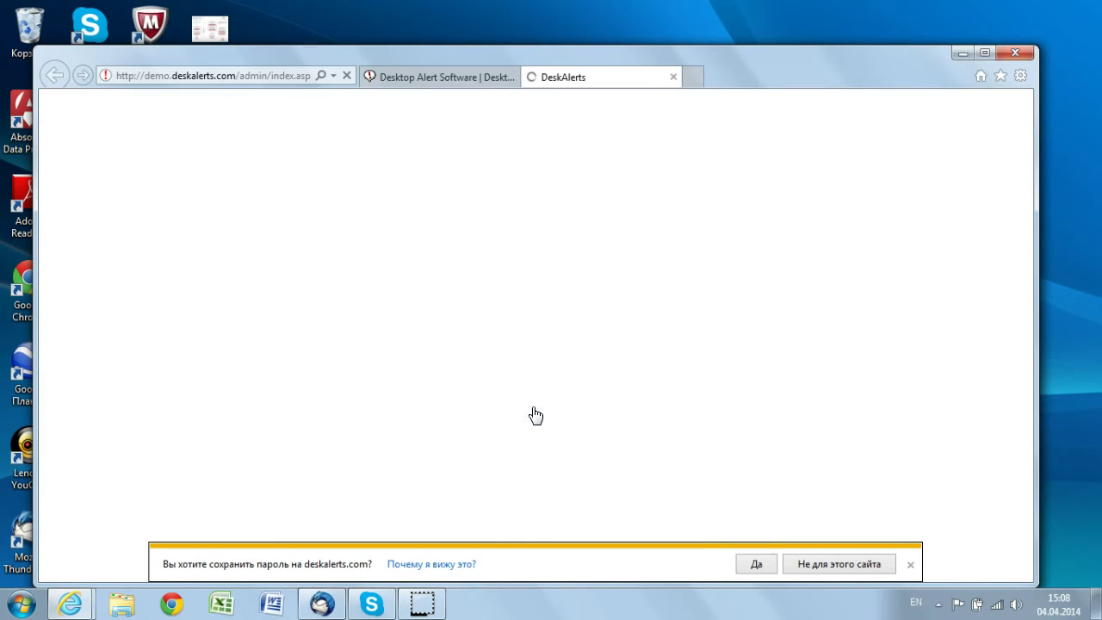
Decline saving the password for this site
left_click(753, 561)
left_click(850, 567)
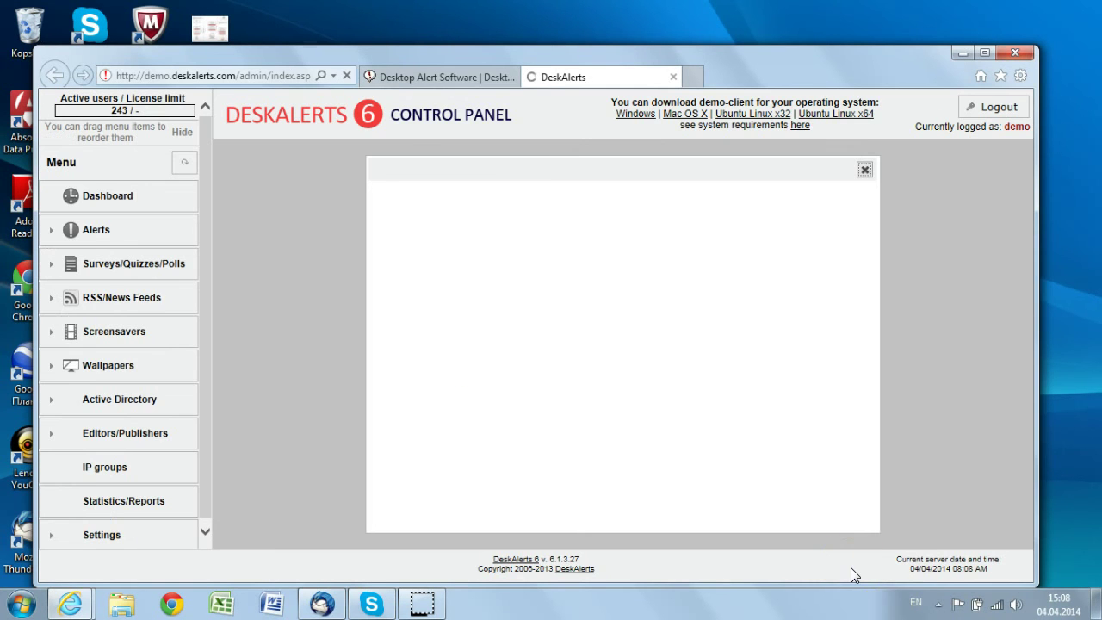
left_click(506, 413)
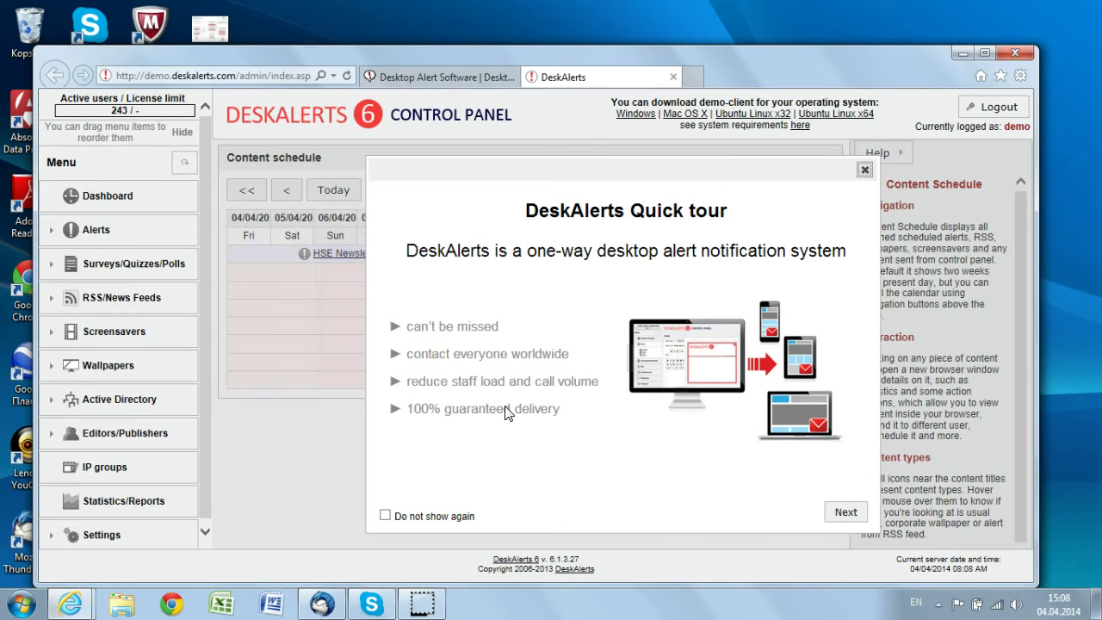
Close the Quick tour and hide the help notes beside the calendar
left_click(864, 171)
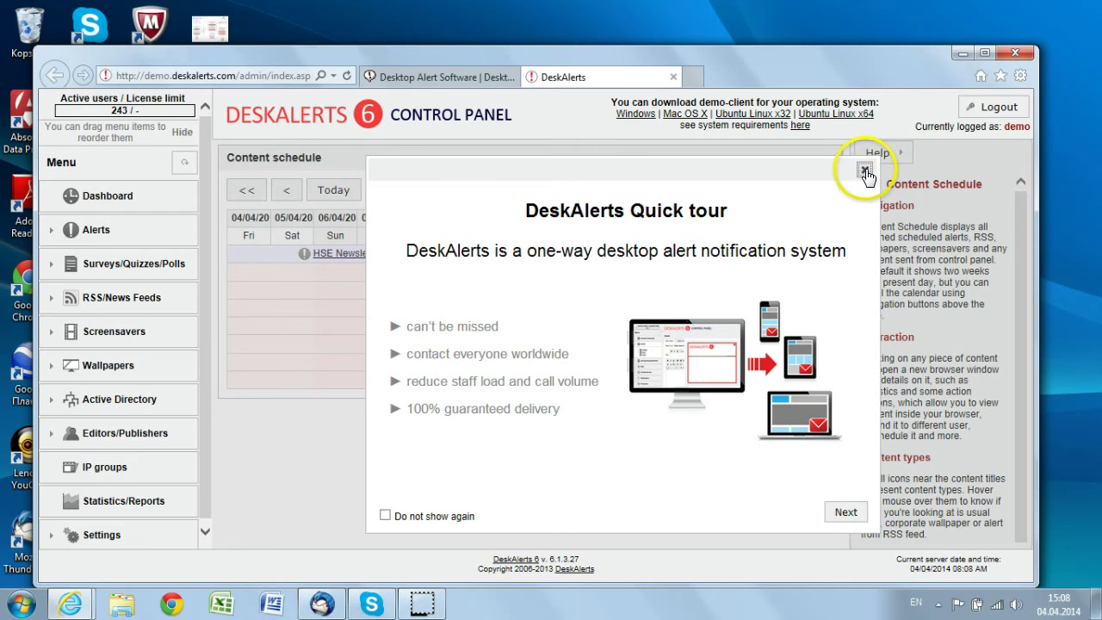
left_click(865, 171)
left_click(864, 171)
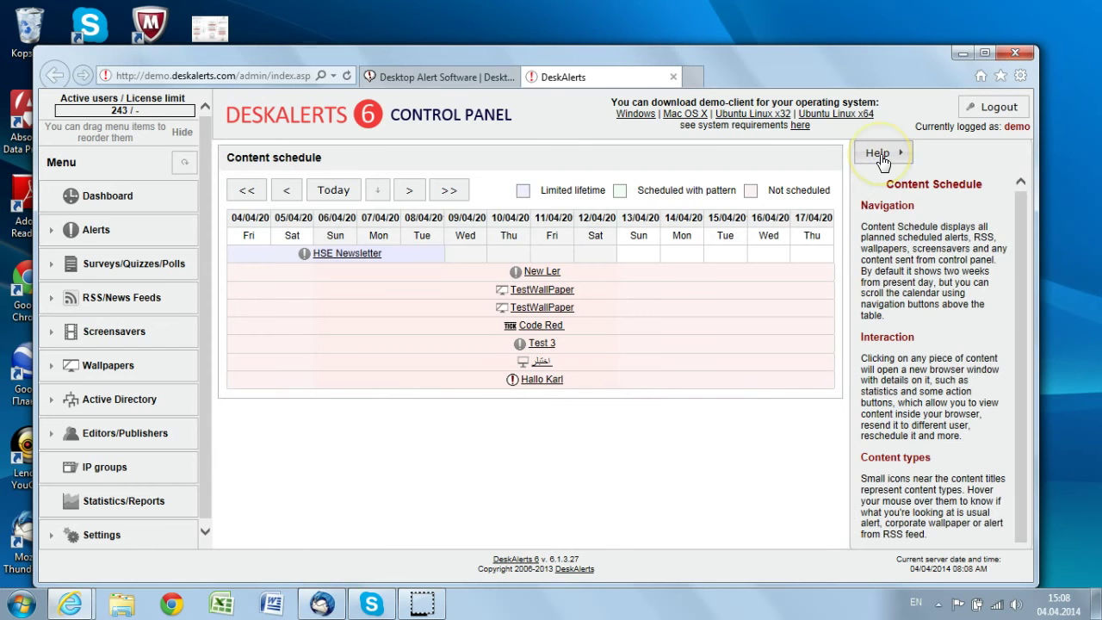
left_click(874, 154)
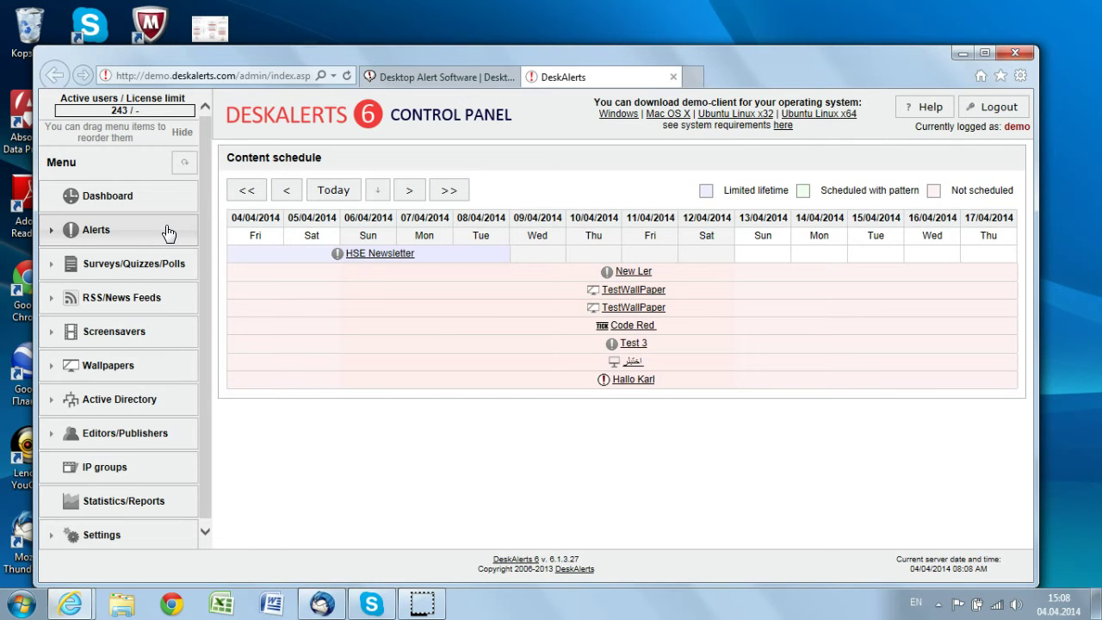
Choose Alerts > Create in the left menu to reach the skin gallery
left_click(101, 235)
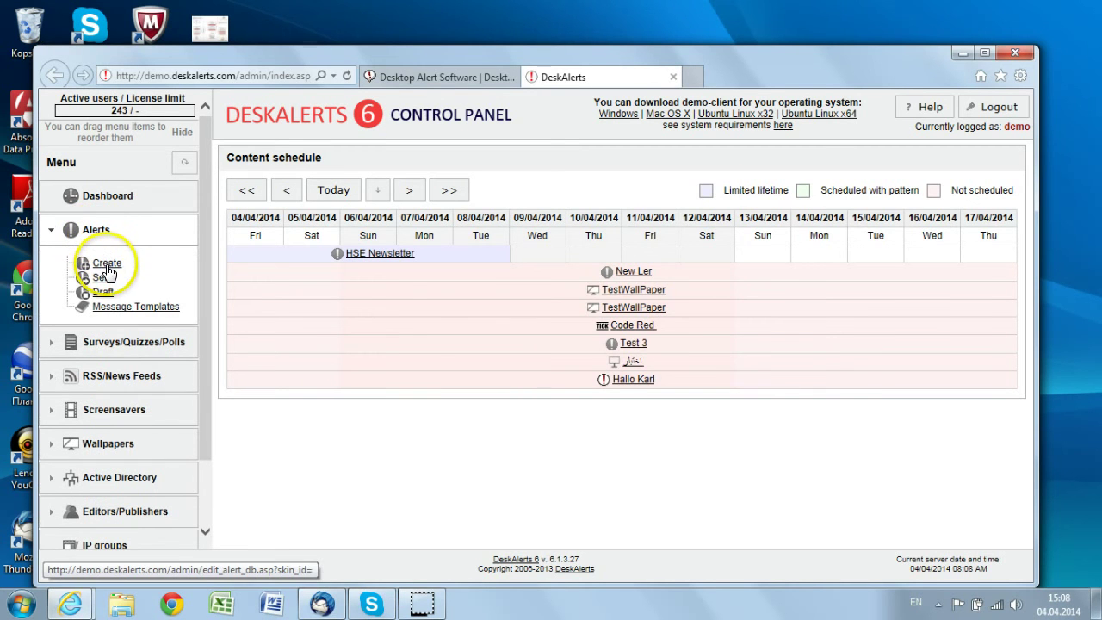
left_click(109, 268)
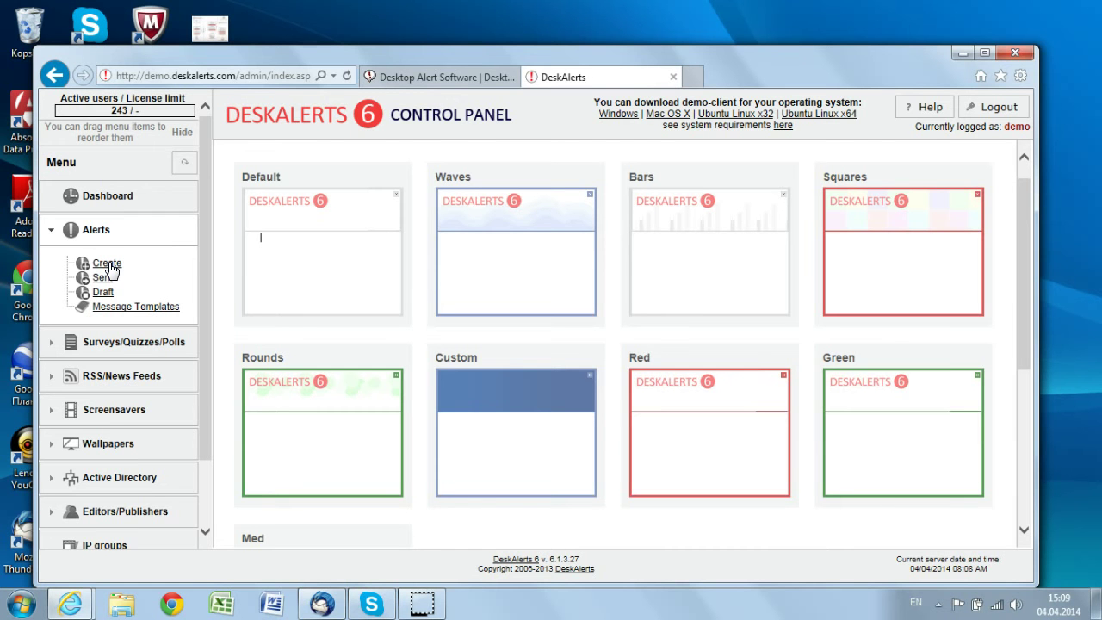
Pick the Default skin from the gallery to open the step 1 alert editor
left_click(634, 249)
left_click_drag(1021, 220, 1021, 221)
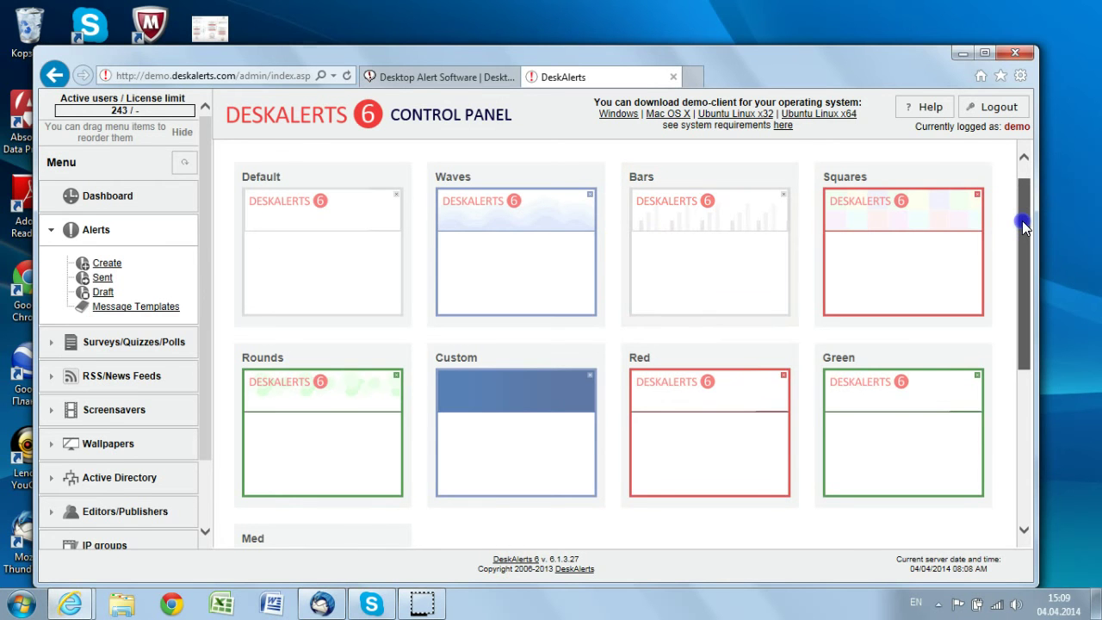
left_click_drag(1021, 220, 1030, 503)
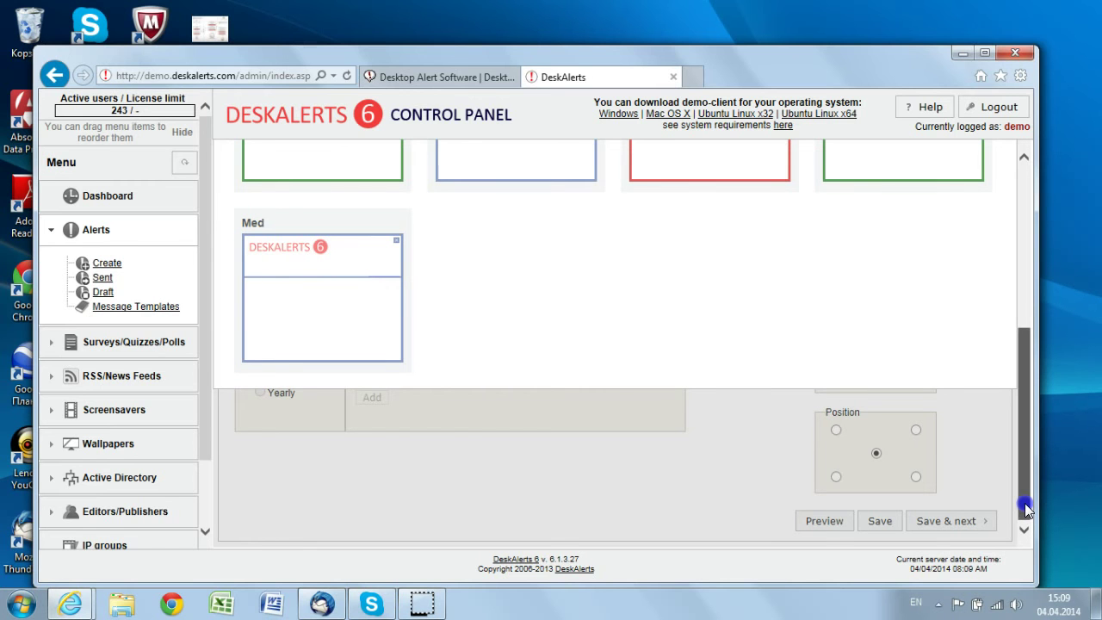
left_click_drag(1024, 510, 1021, 160)
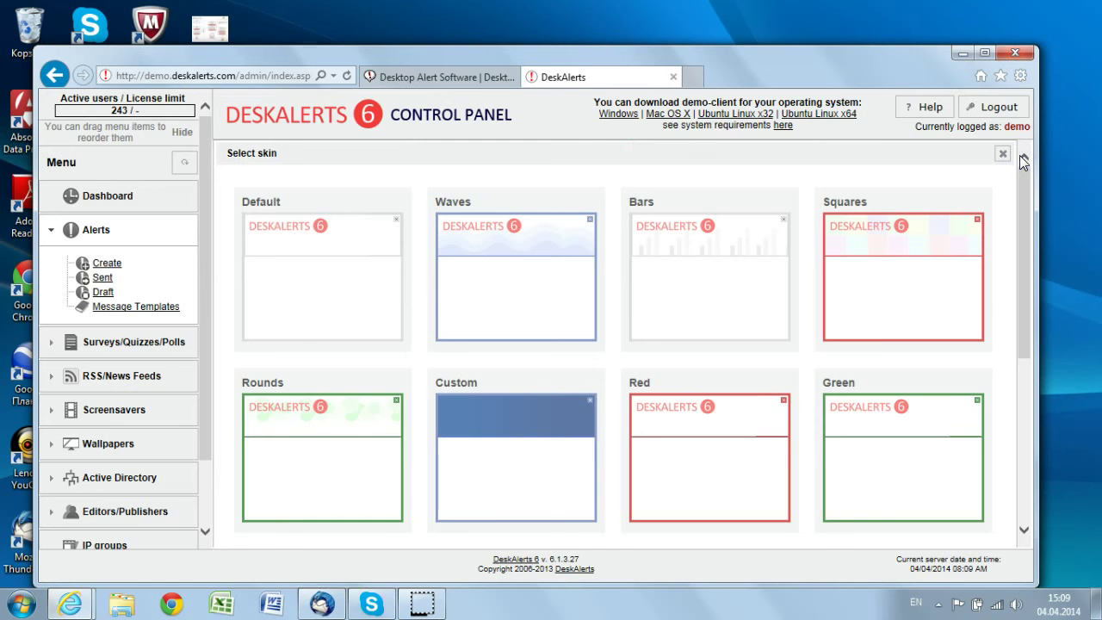
left_click(370, 308)
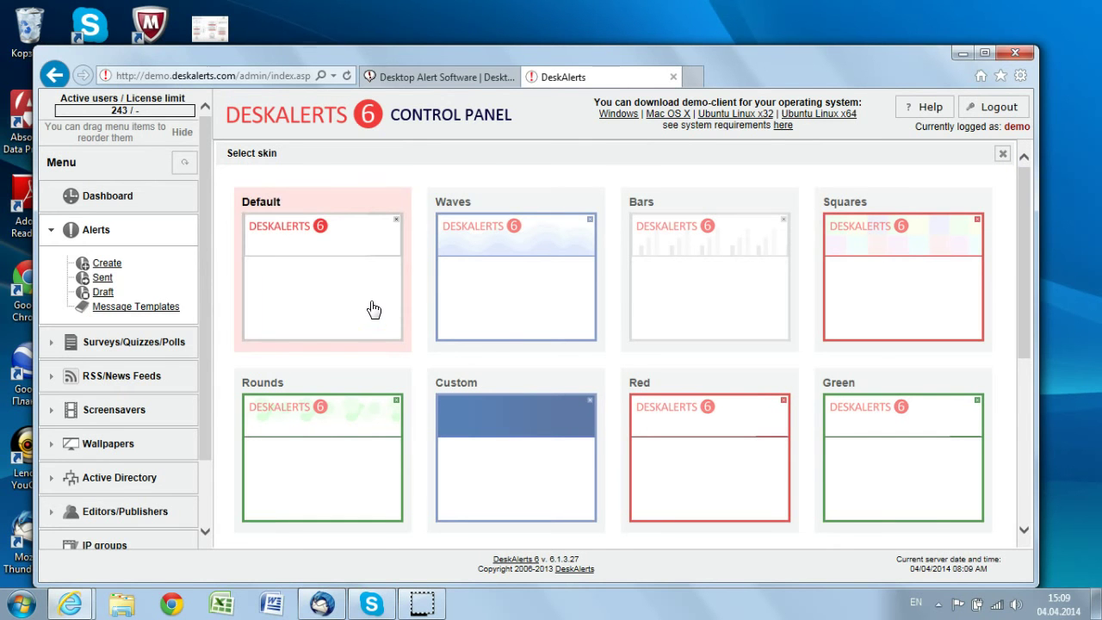
left_click(307, 299)
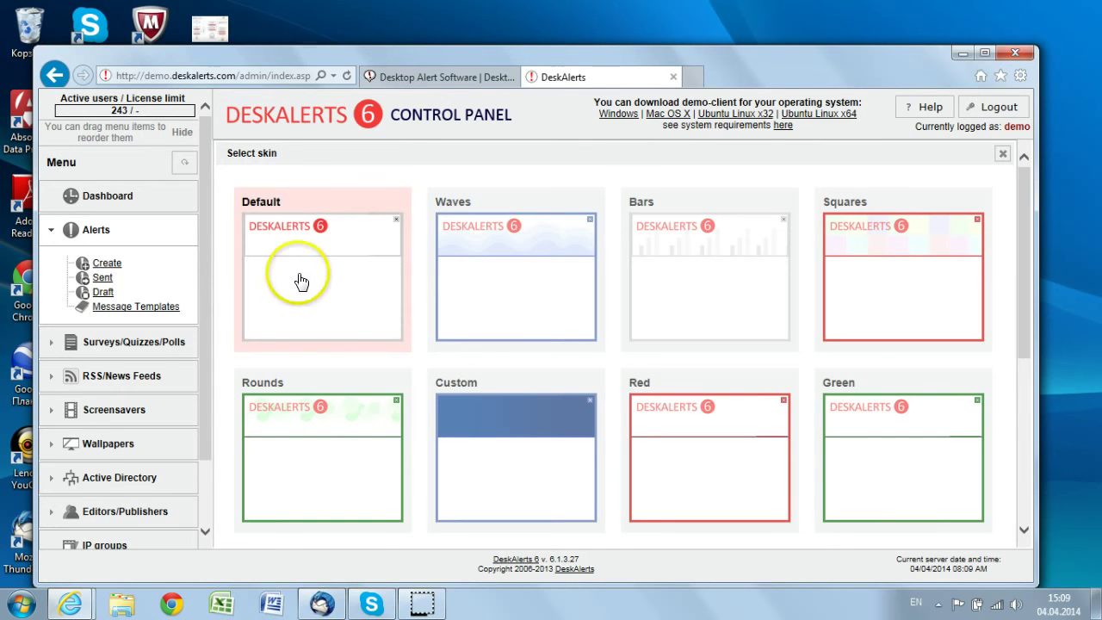
left_click(301, 275)
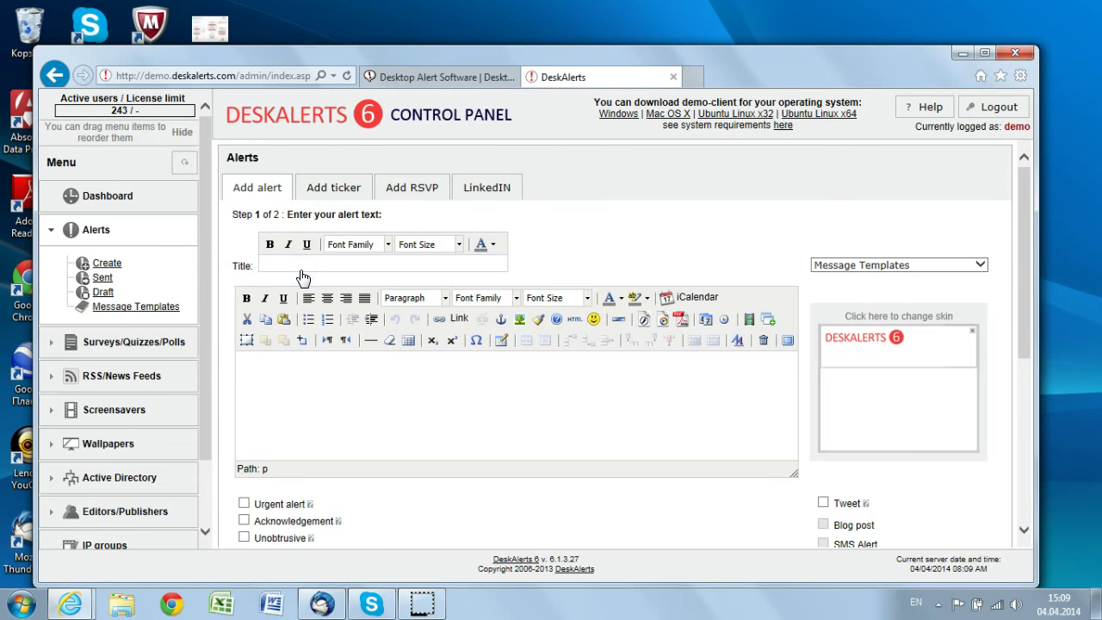
Title the alert 'Meeting Intitation'
left_click(1020, 234)
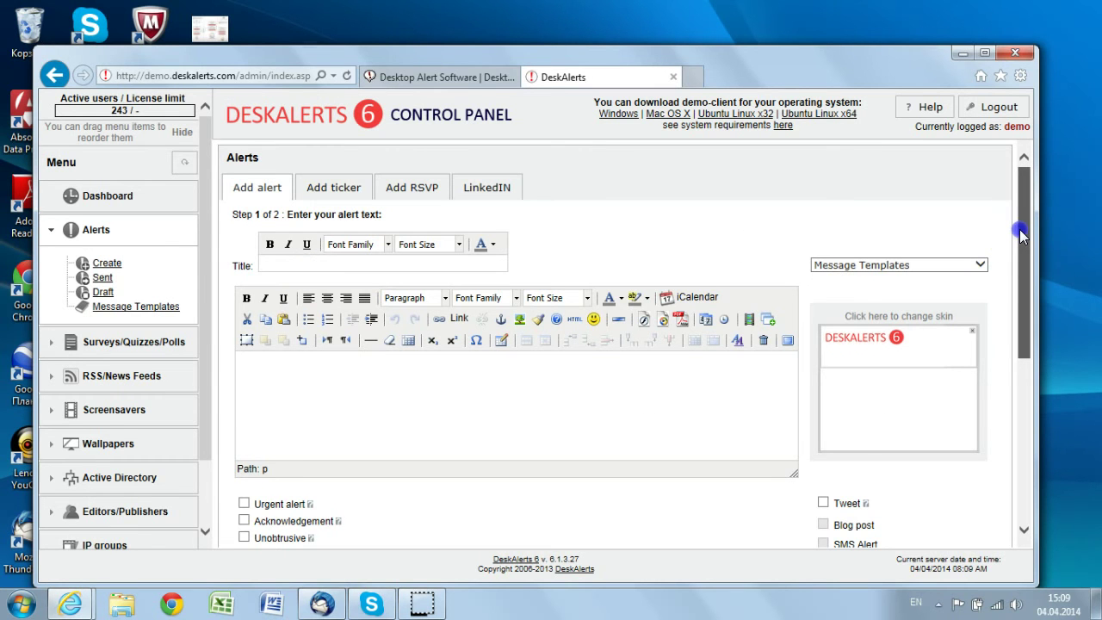
left_click_drag(1020, 234, 1021, 241)
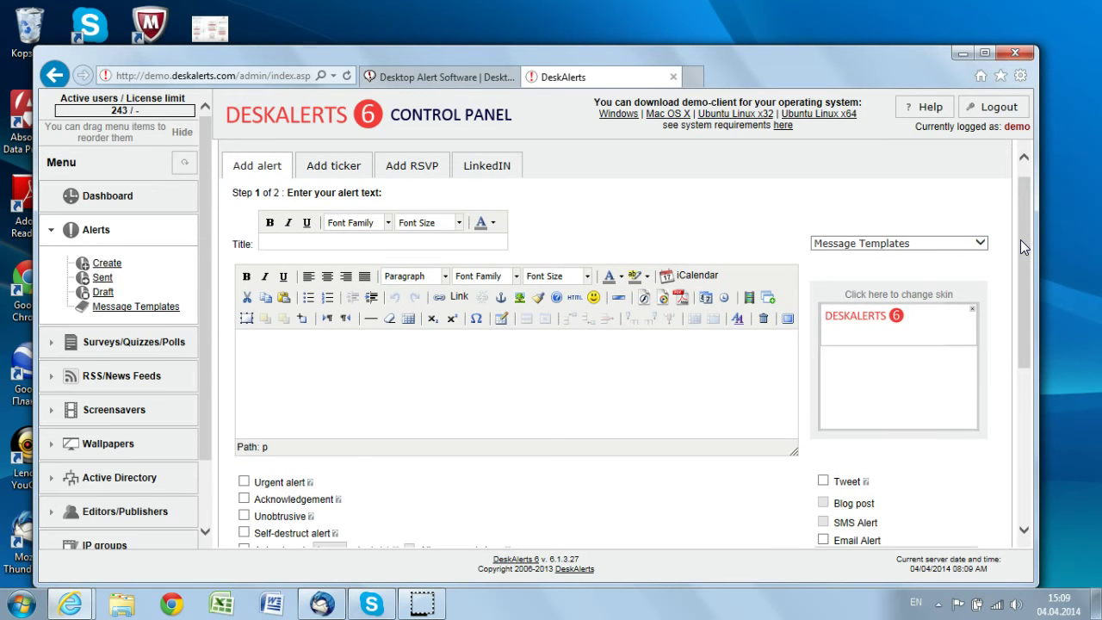
left_click_drag(1021, 209, 1022, 206)
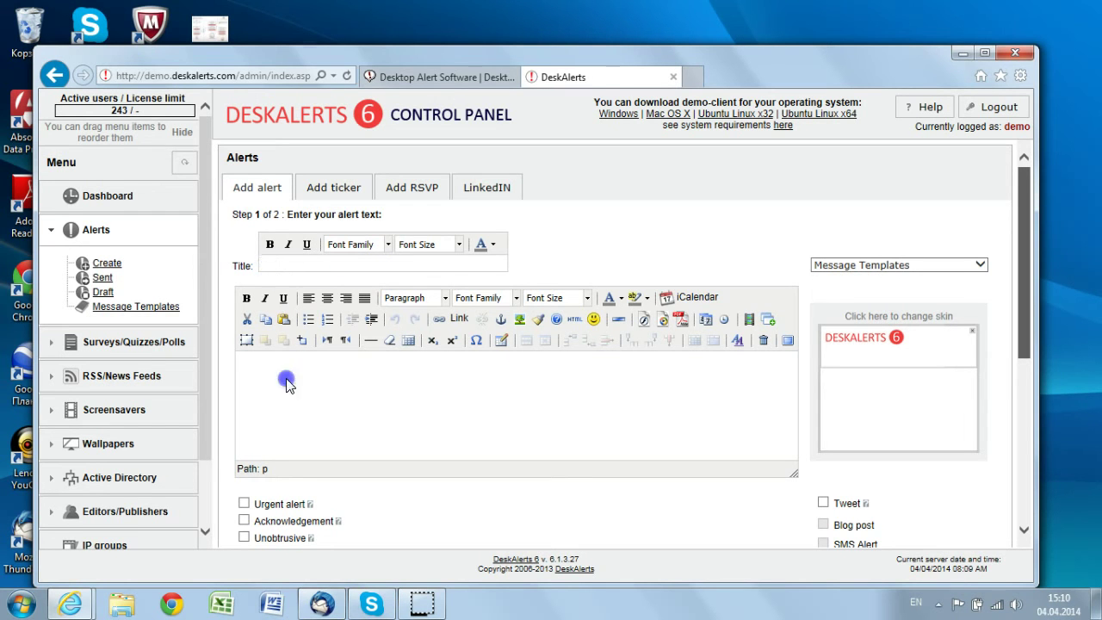
left_click(272, 274)
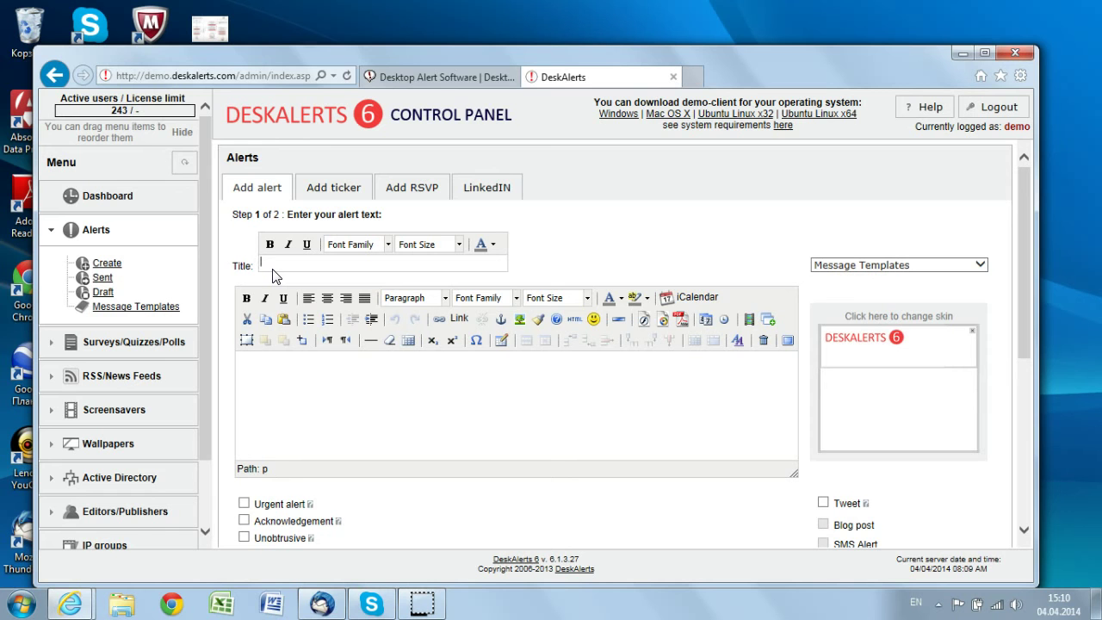
type("Meeting Intitation")
Write the body 'The meeting will start at 2pm' signed 'IT Dept'
left_click(268, 267)
left_click(302, 364)
type("The mee")
type("ting ")
type("wit")
type("ll start")
type(" at 2")
type("p.")
key("BackSpace")
type("m")
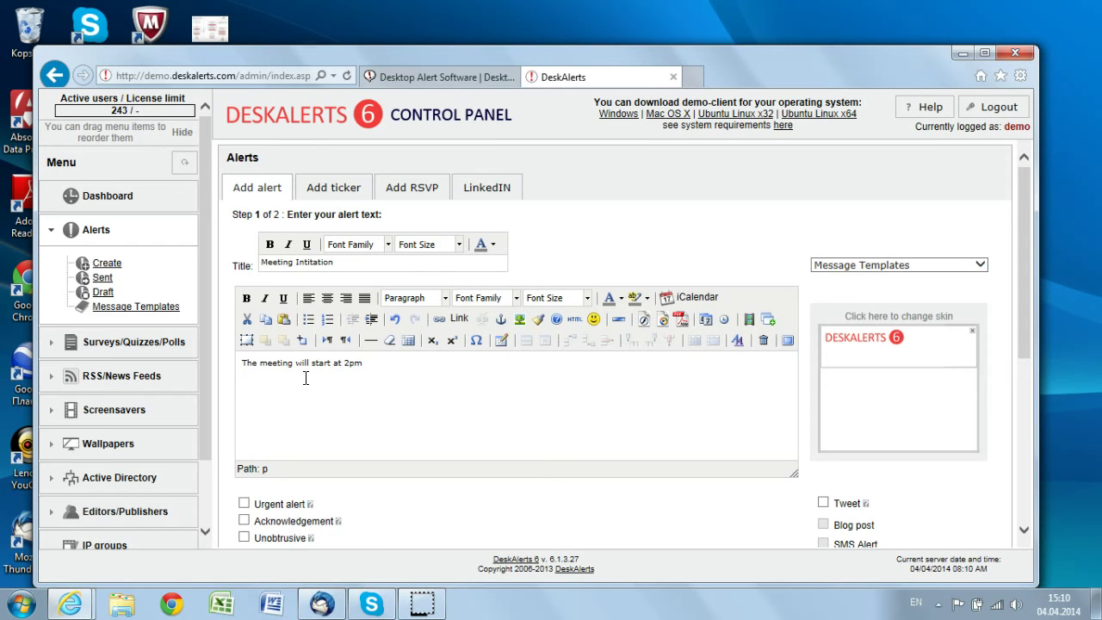
type("IT Dept")
left_click(829, 344)
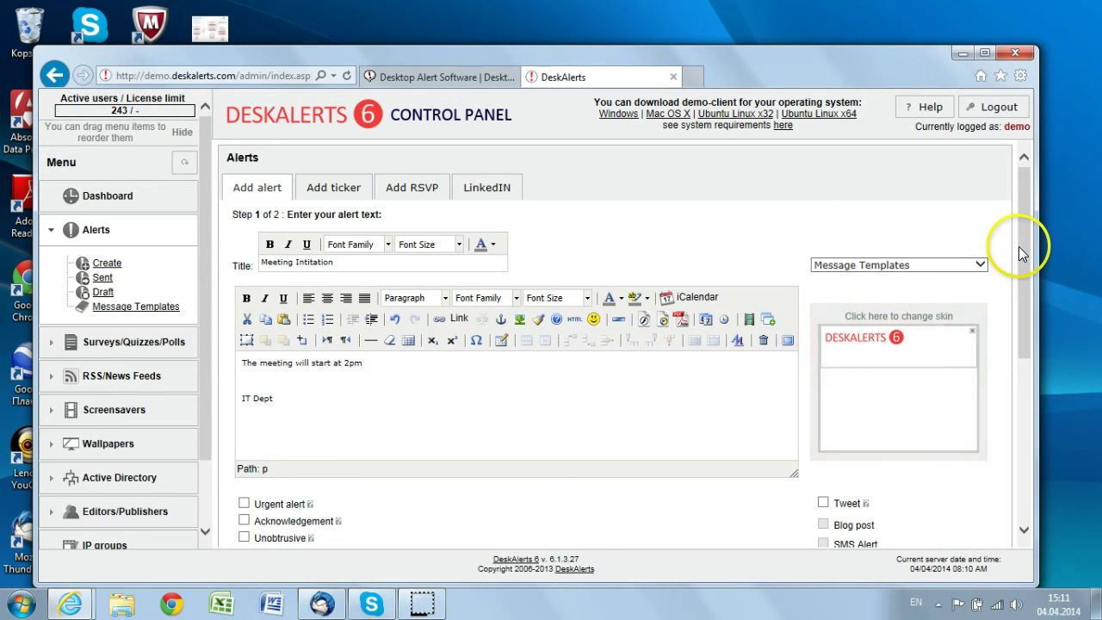
left_click_drag(1018, 246, 1021, 254)
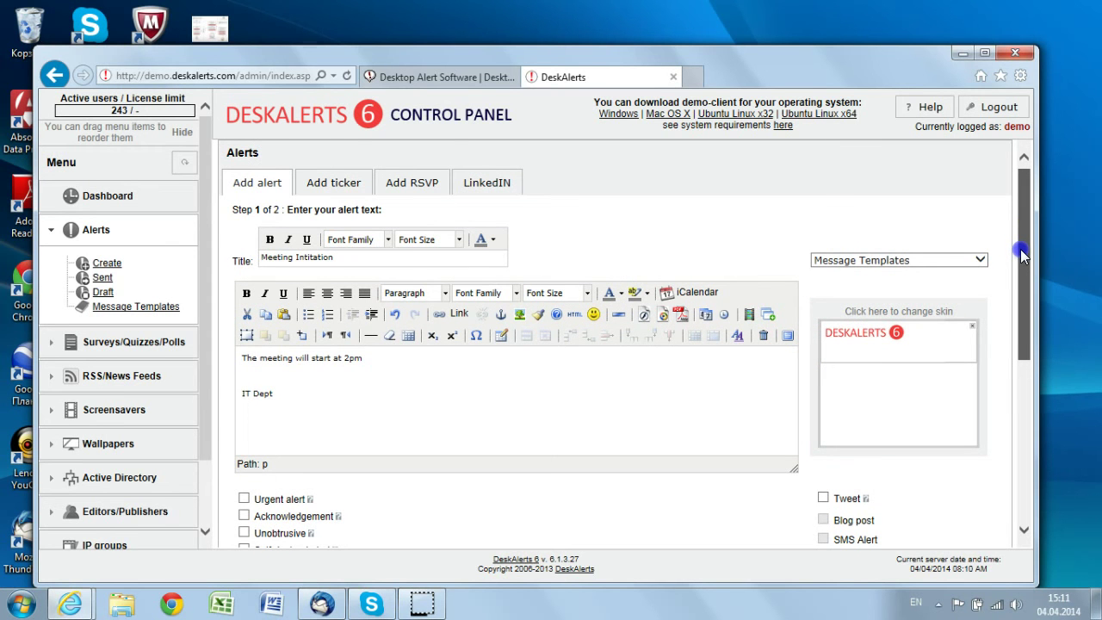
left_click_drag(1022, 255, 1027, 516)
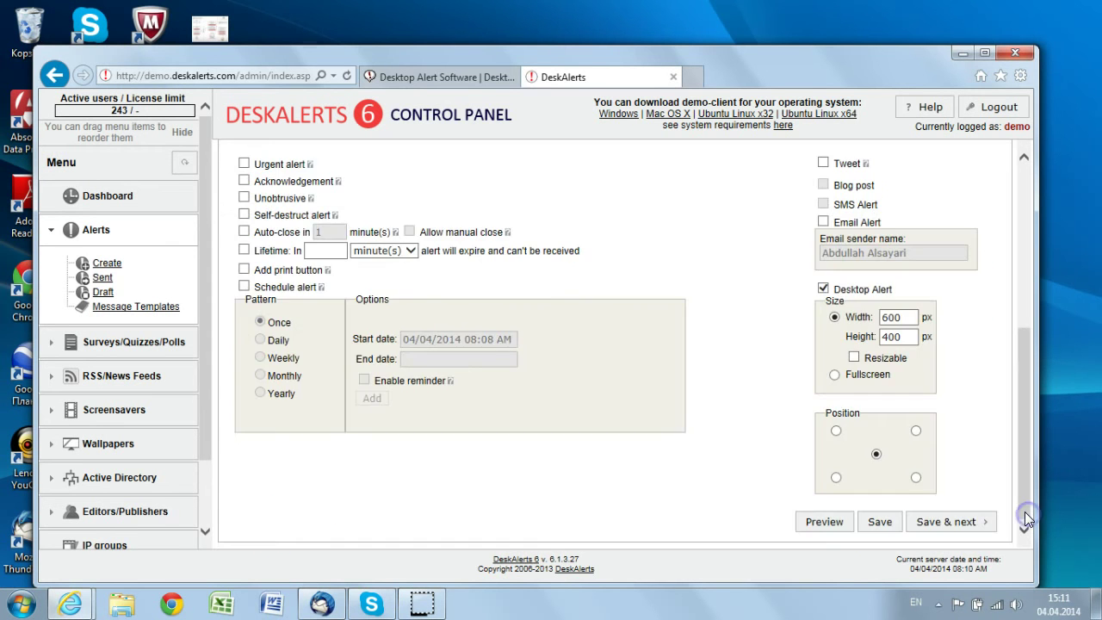
left_click(1005, 524)
left_click(953, 522)
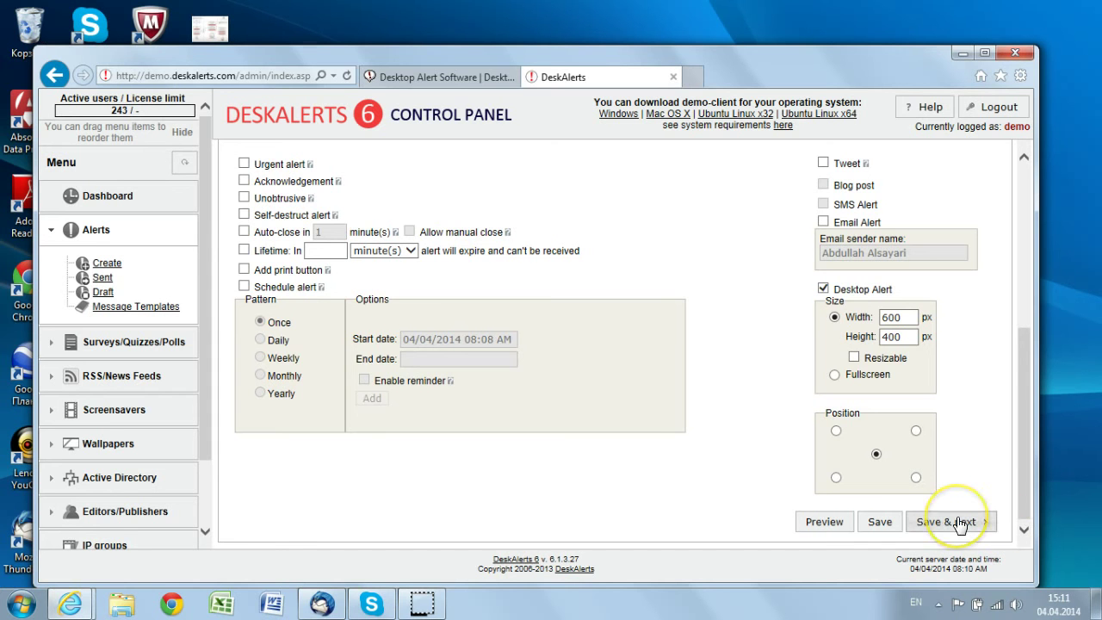
left_click(820, 523)
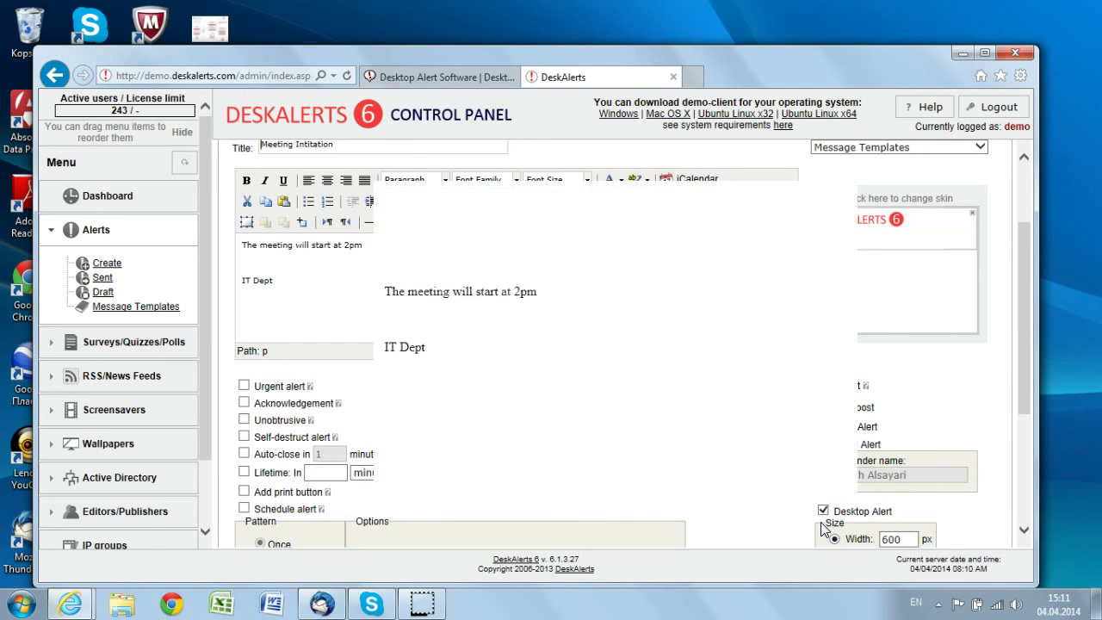
left_click(822, 496)
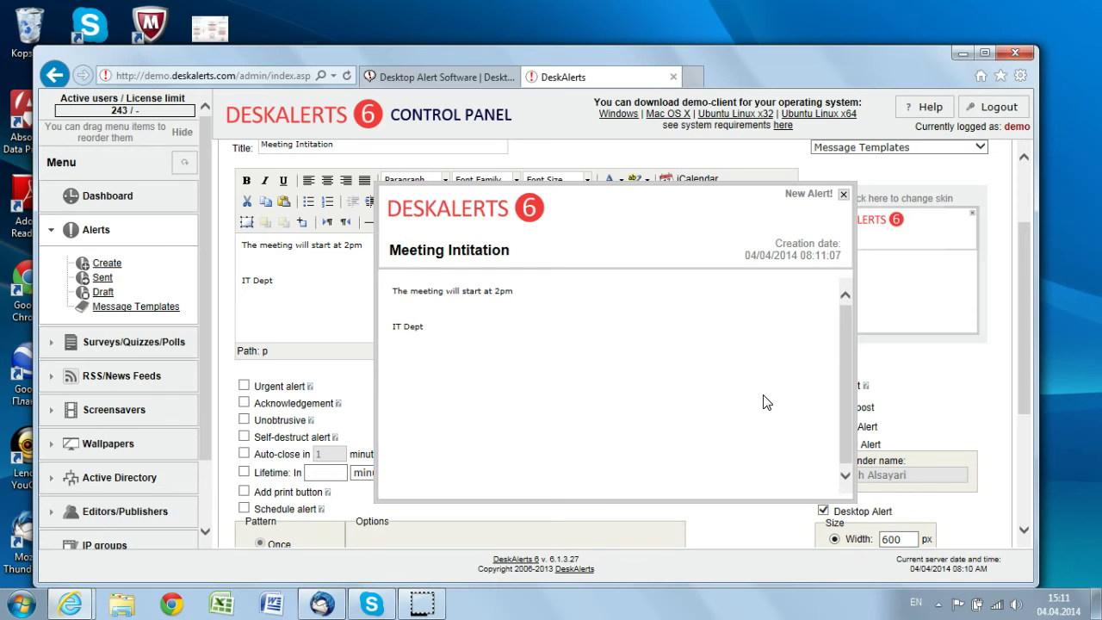
left_click(829, 224)
left_click(843, 195)
left_click_drag(1022, 278, 1020, 350)
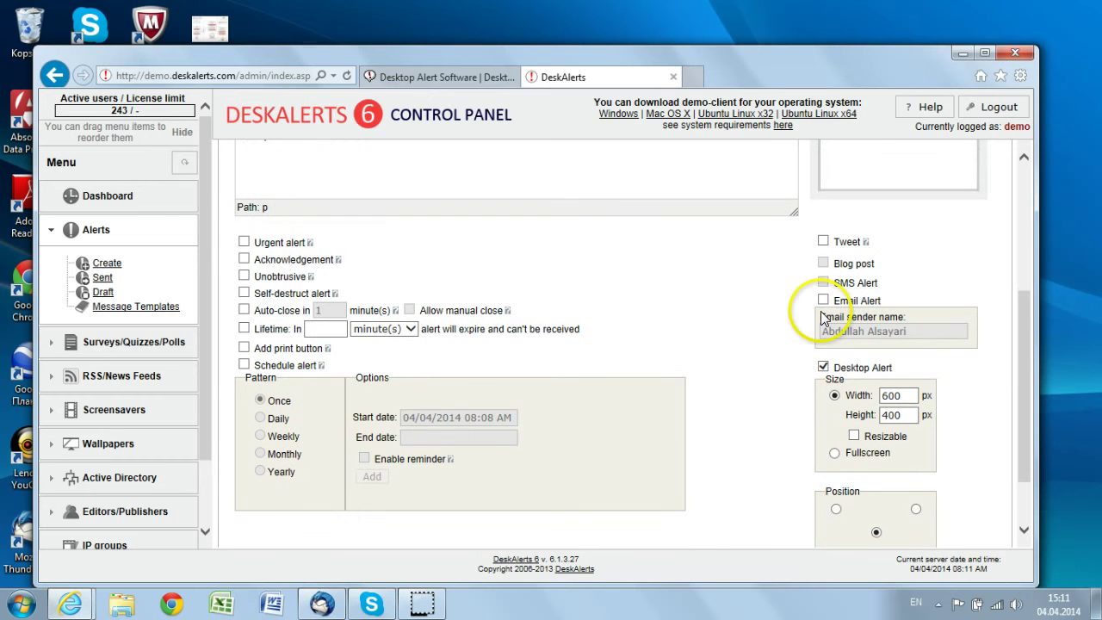
left_click(669, 292)
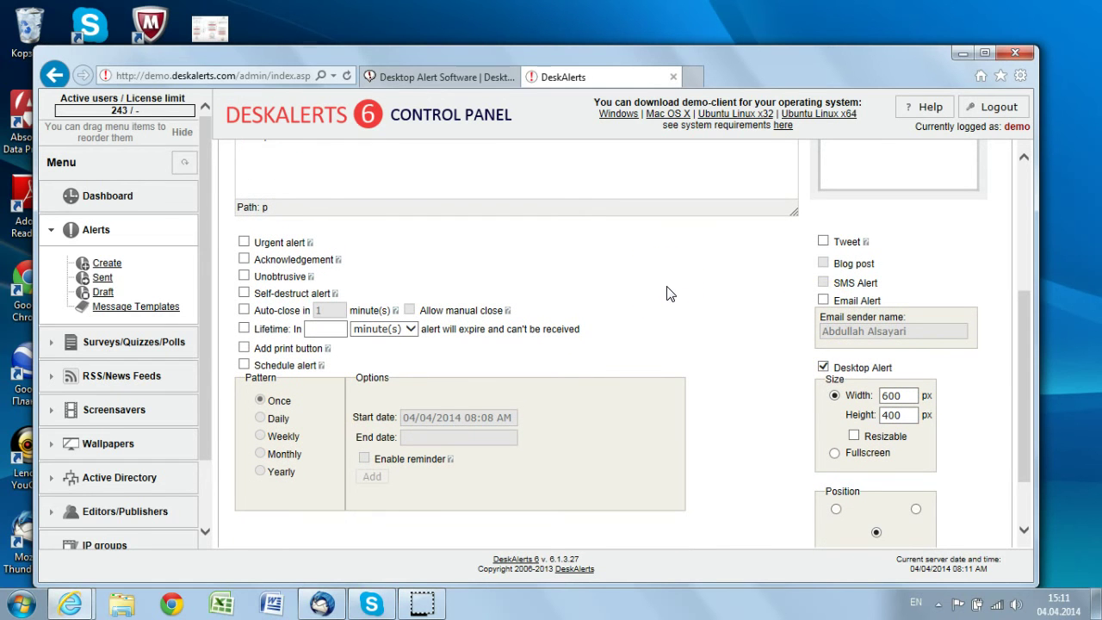
left_click_drag(1017, 352, 1014, 269)
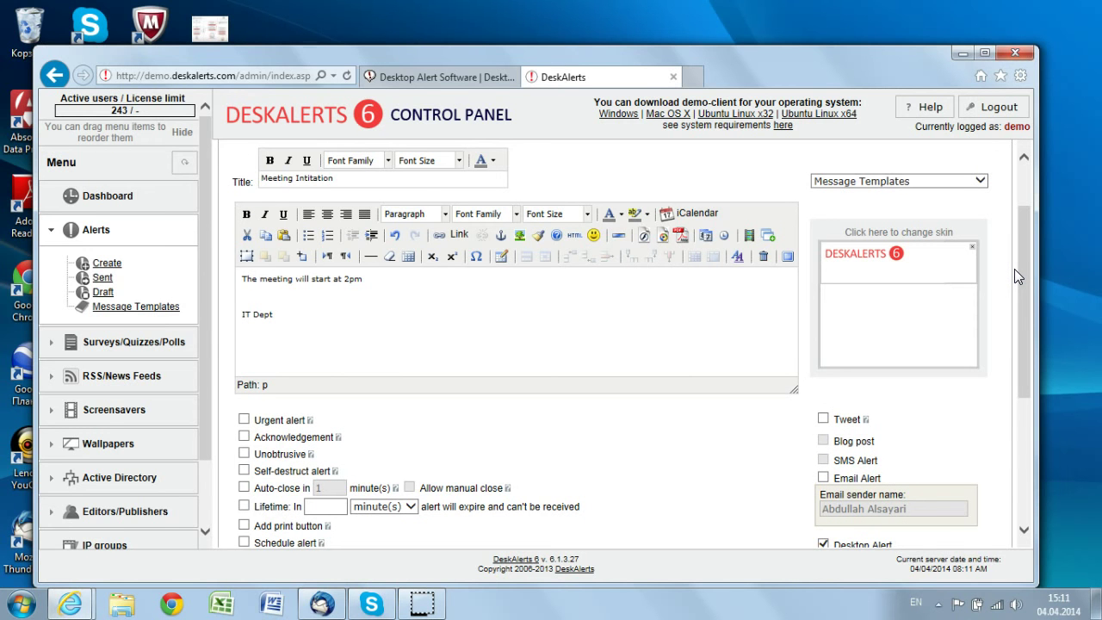
left_click_drag(1022, 265, 1025, 313)
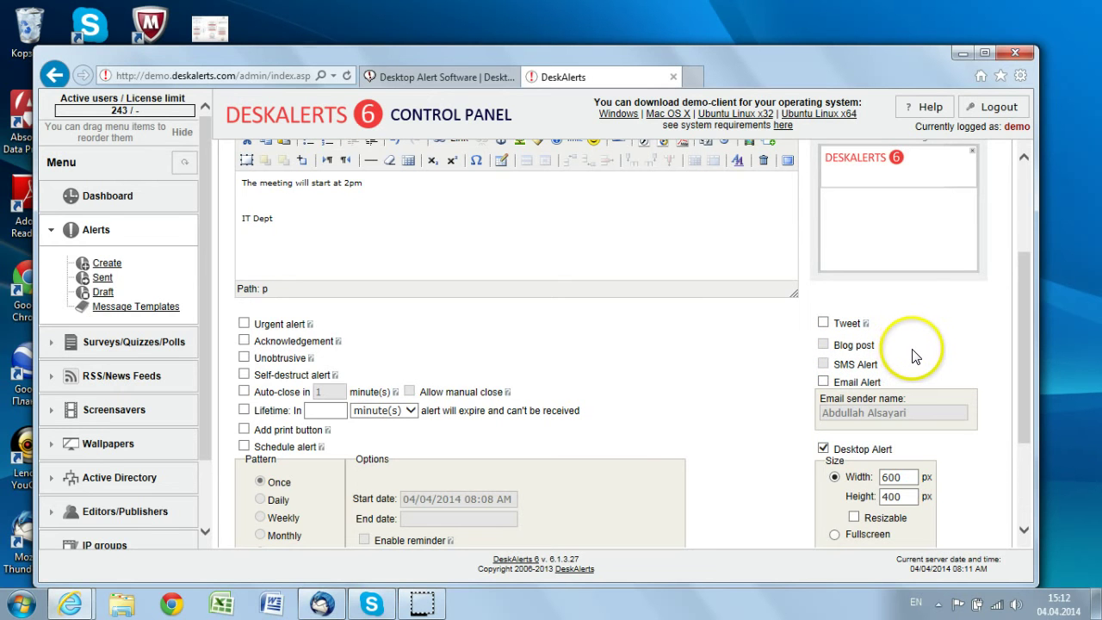
mouse_move(849, 374)
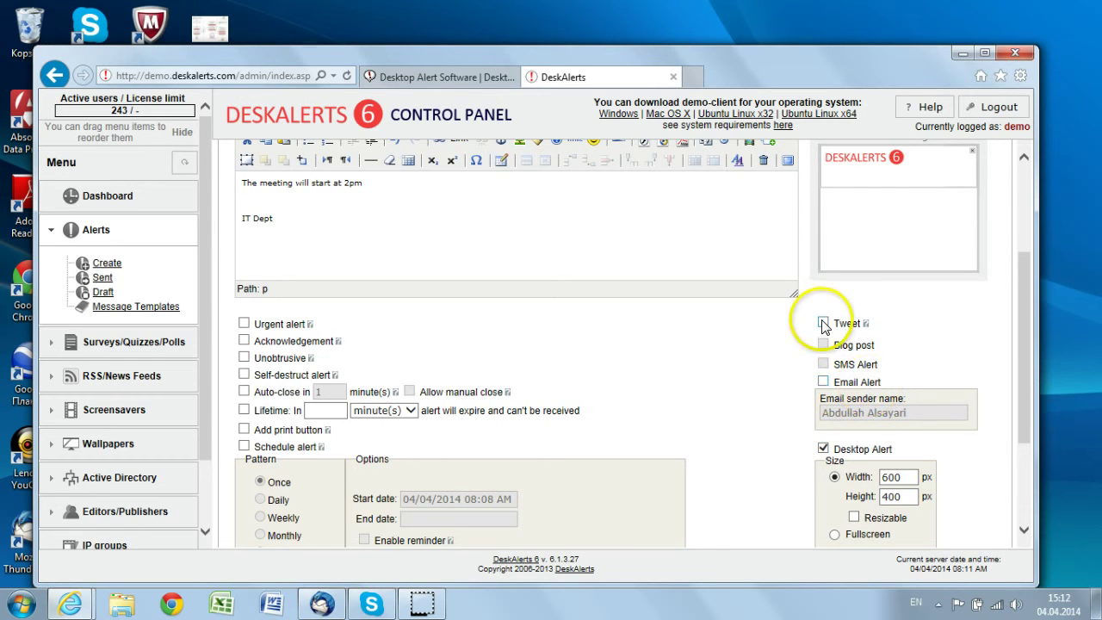
left_click(823, 384)
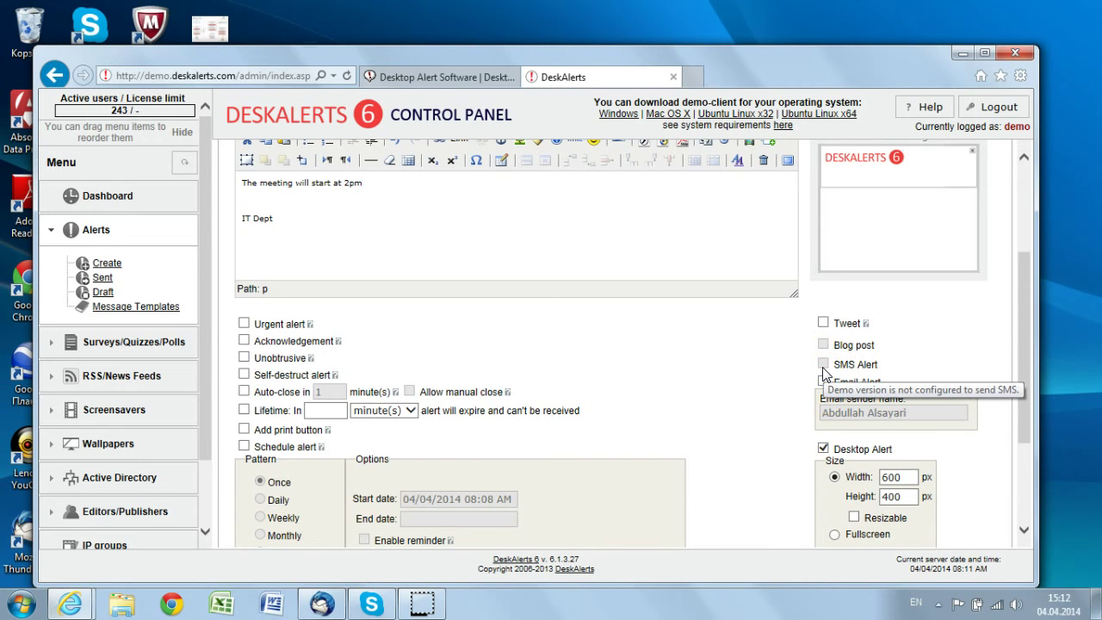
left_click_drag(1022, 346, 1018, 413)
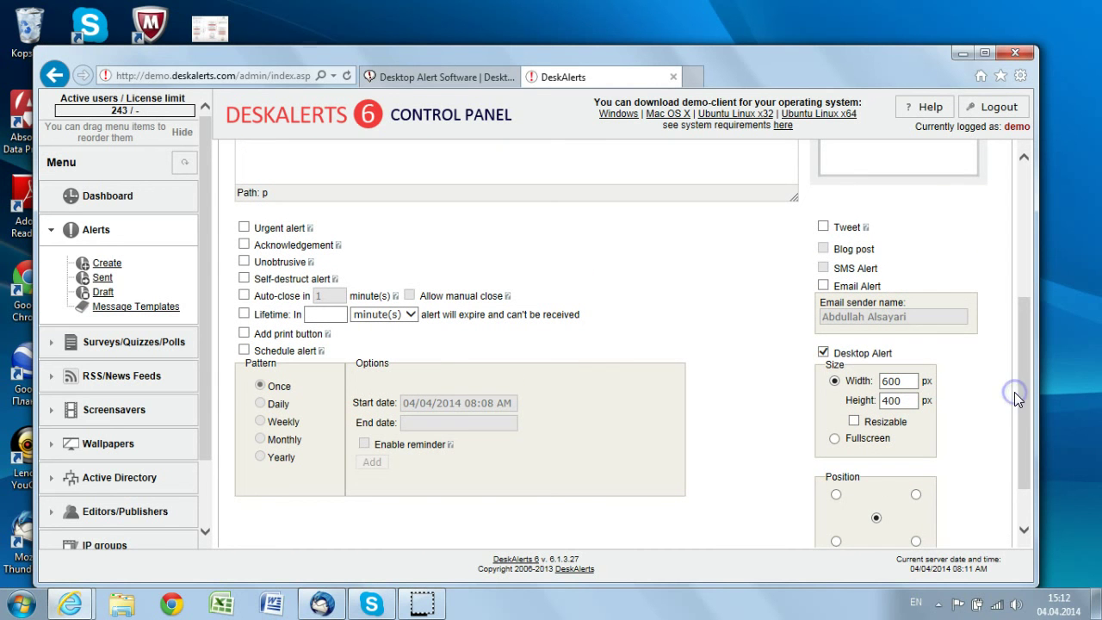
left_click(250, 241)
left_click_drag(1023, 380, 1022, 361)
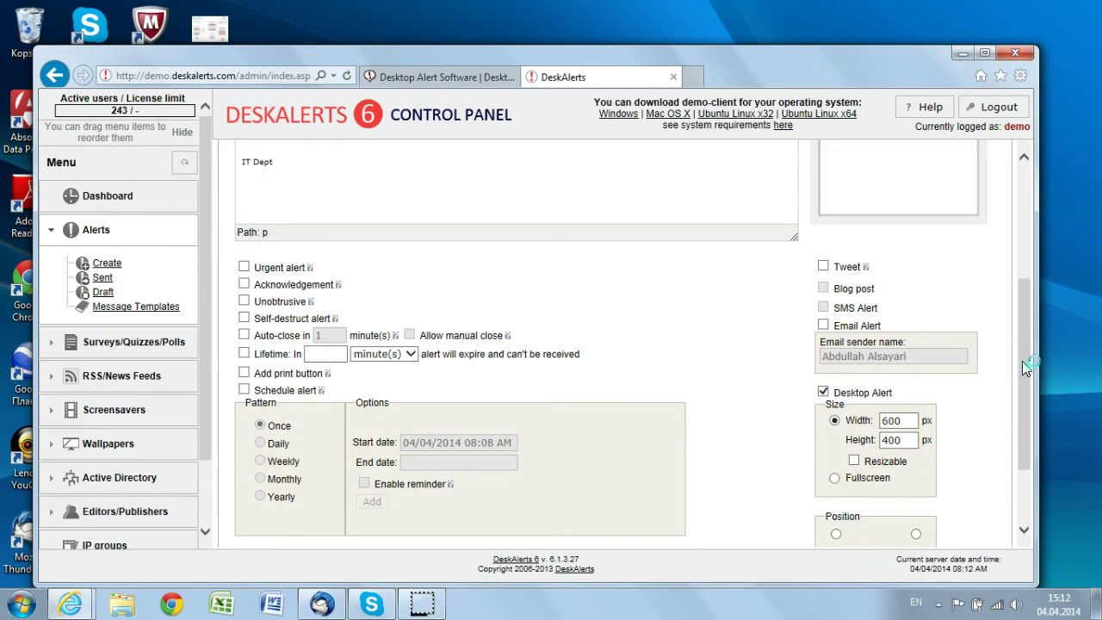
left_click(281, 292)
left_click(410, 354)
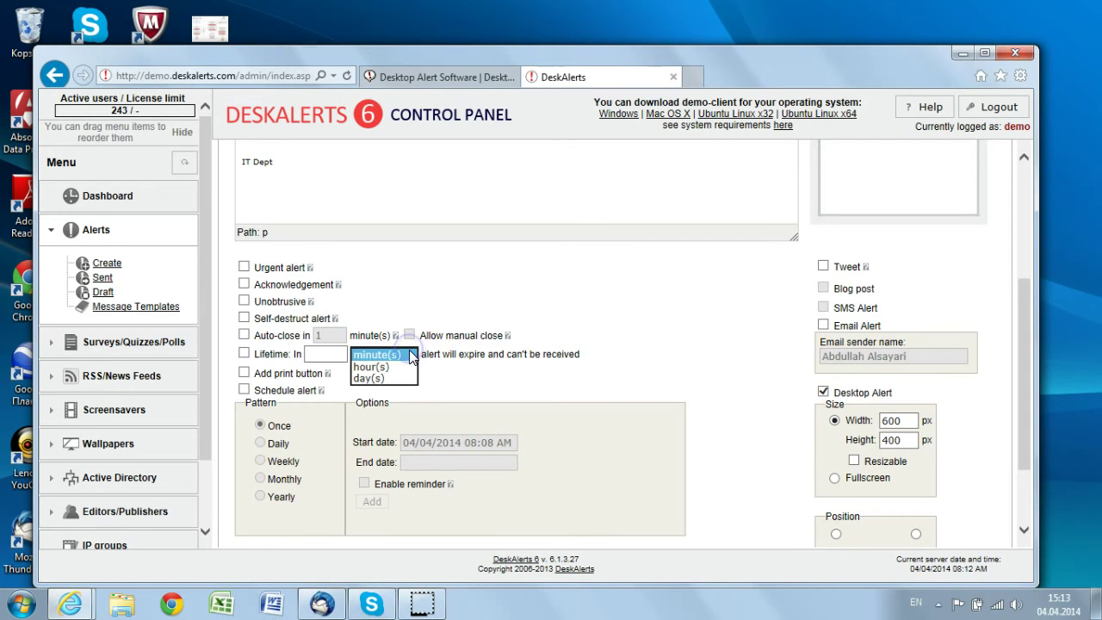
left_click(447, 392)
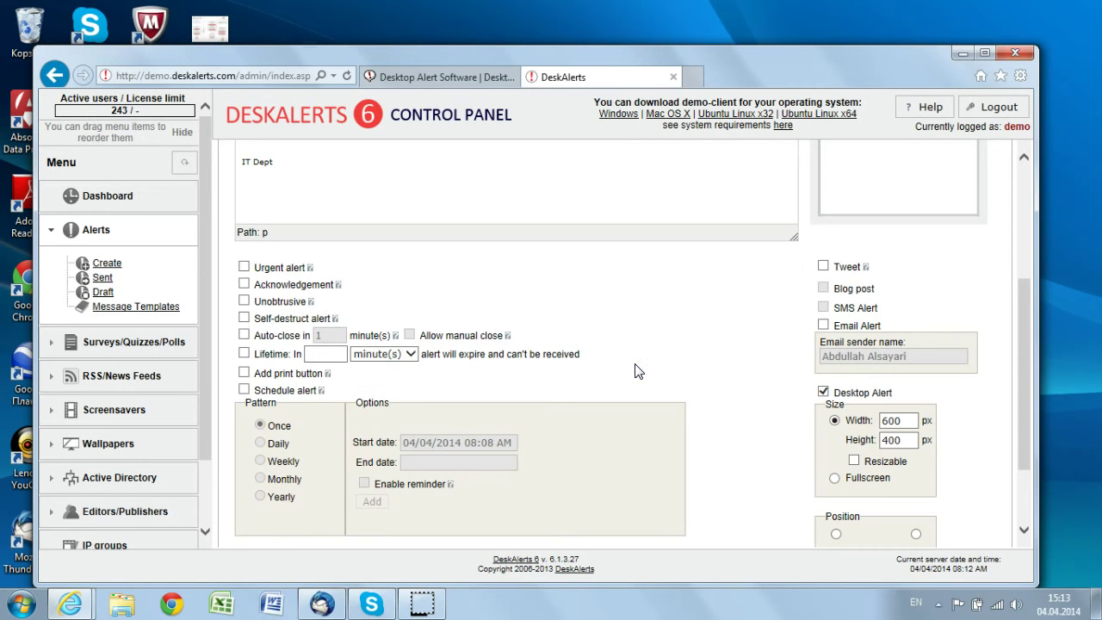
left_click(243, 390)
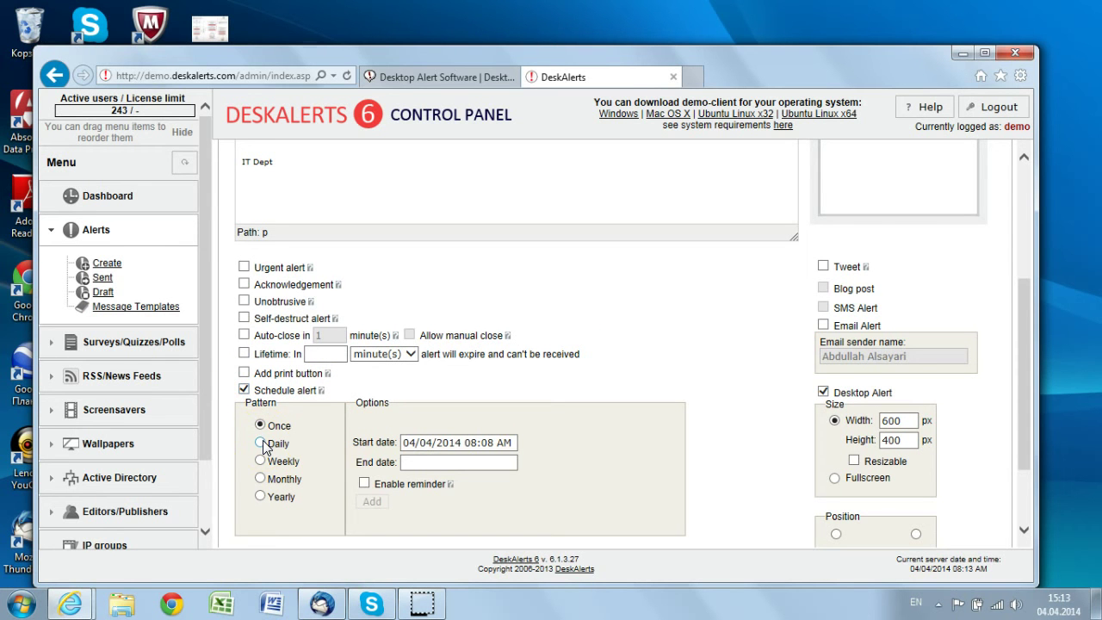
left_click(244, 390)
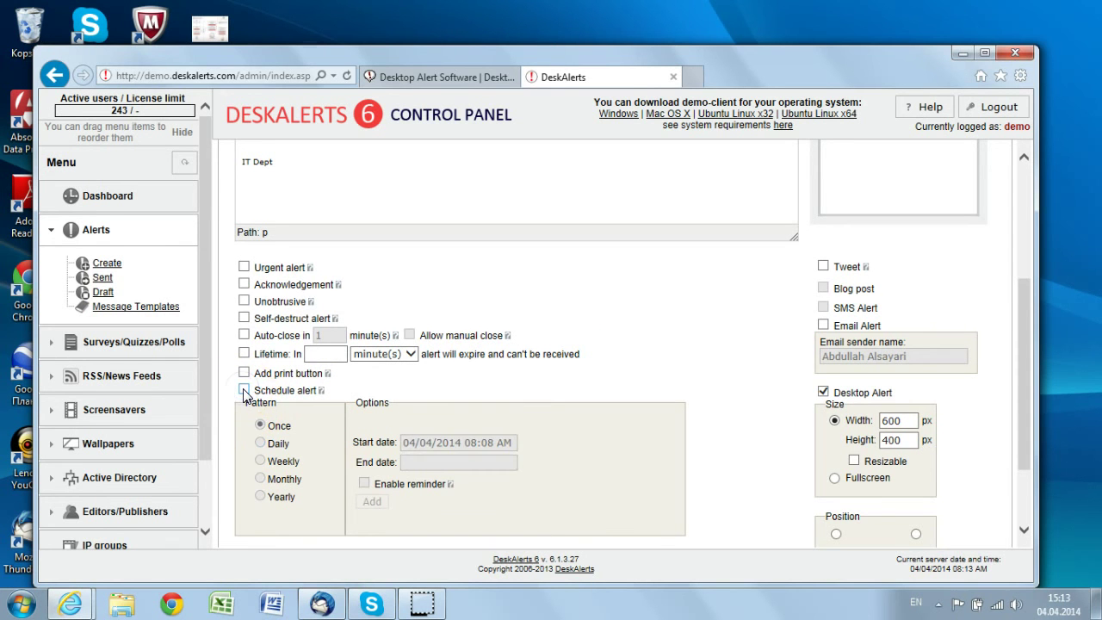
left_click_drag(1017, 364, 1019, 393)
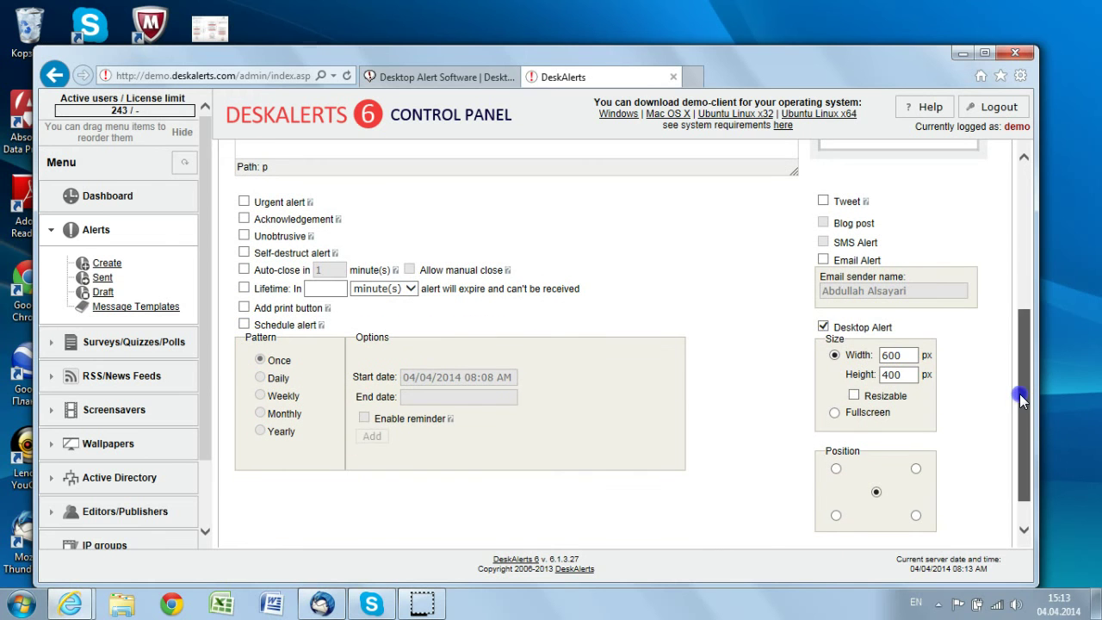
left_click(854, 356)
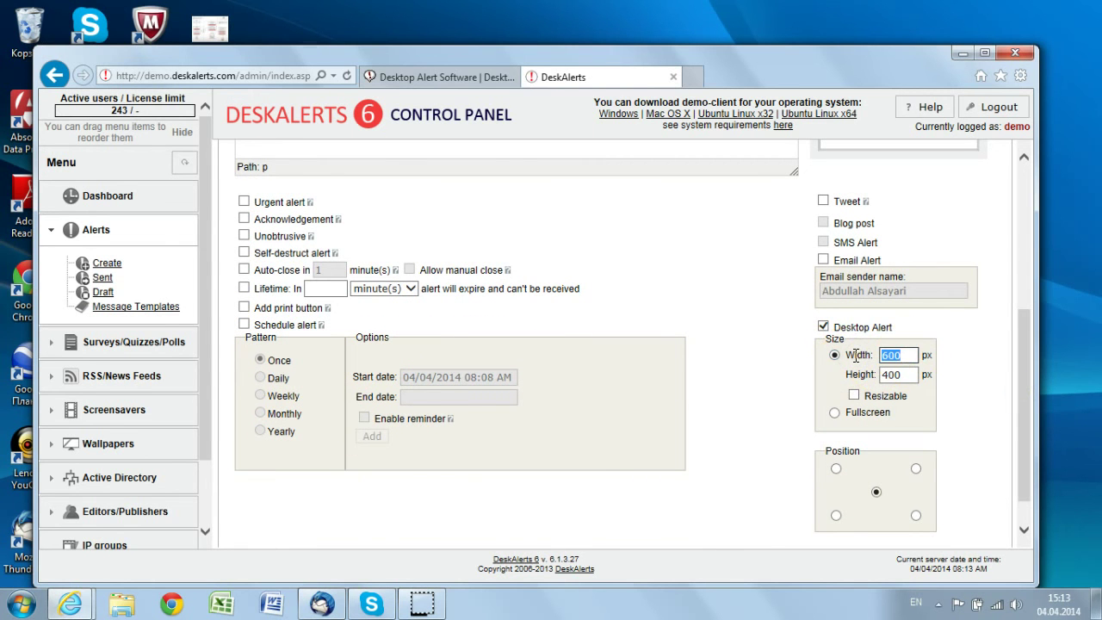
double_click(895, 374)
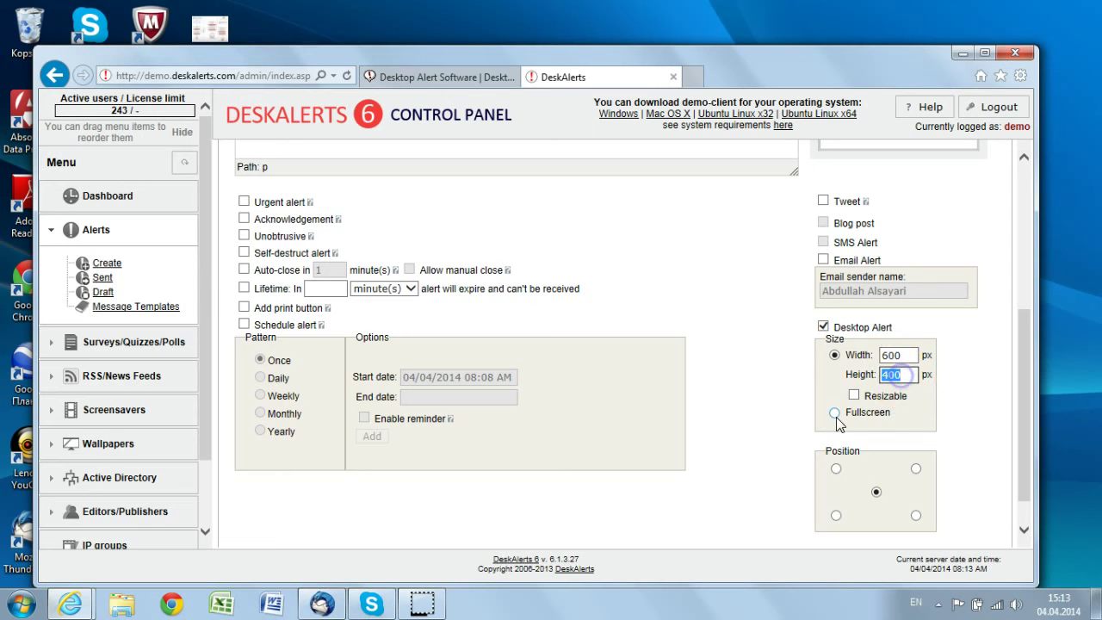
left_click(875, 494)
left_click(876, 494)
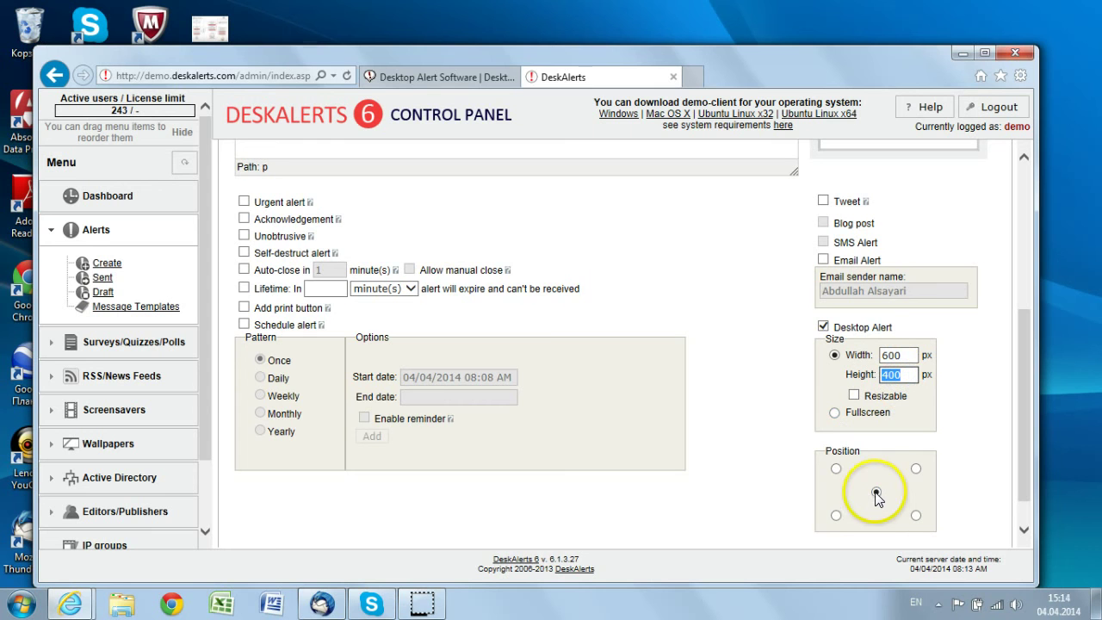
left_click(876, 496)
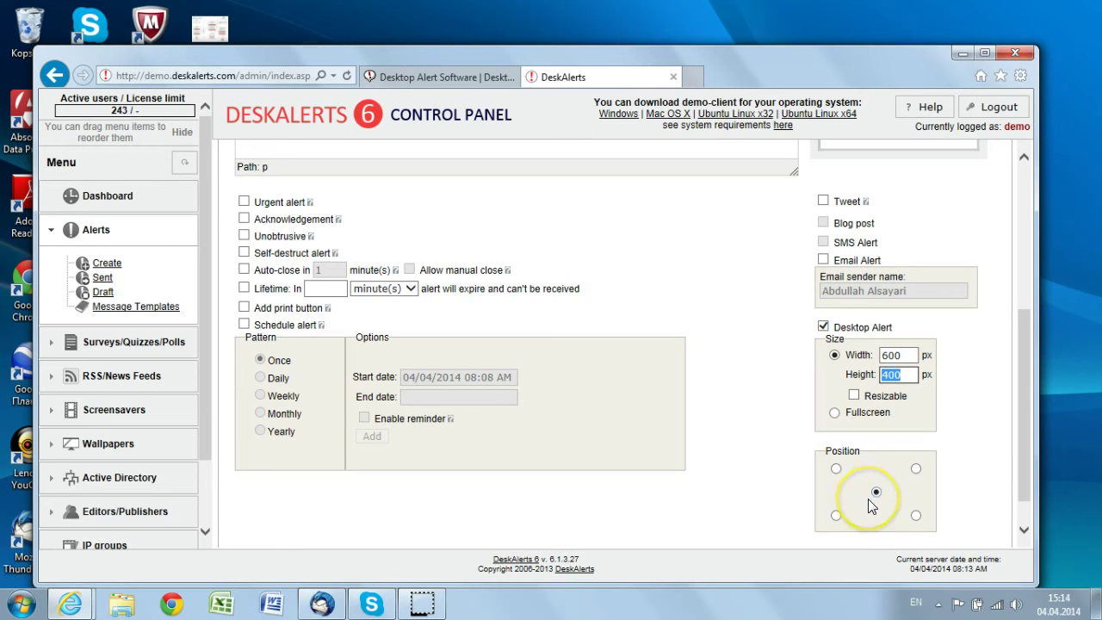
left_click(1017, 466)
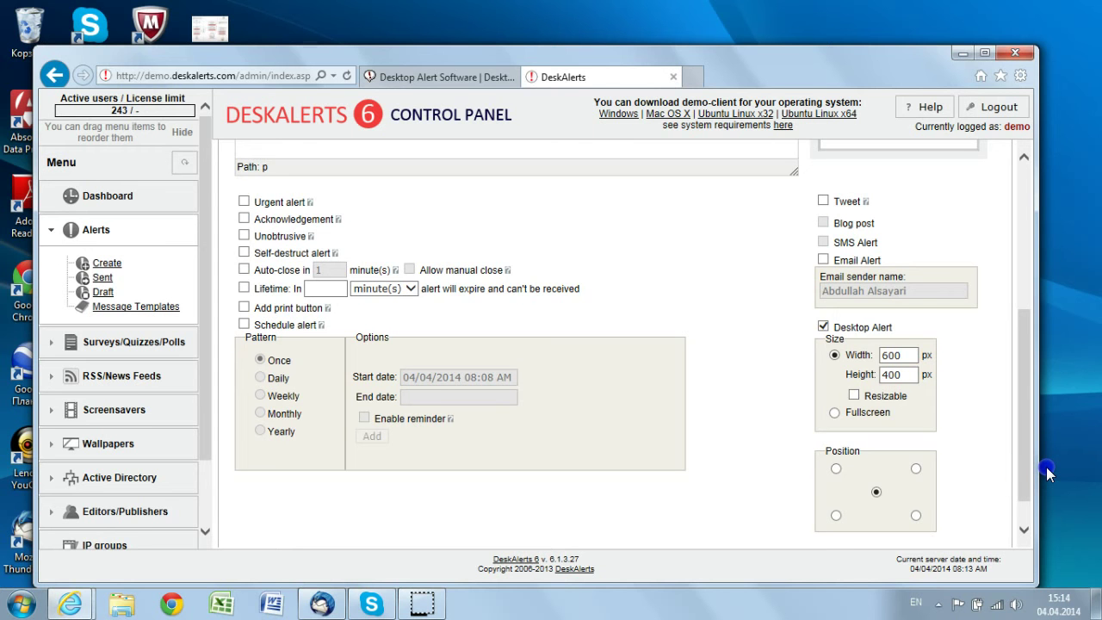
left_click(1023, 510)
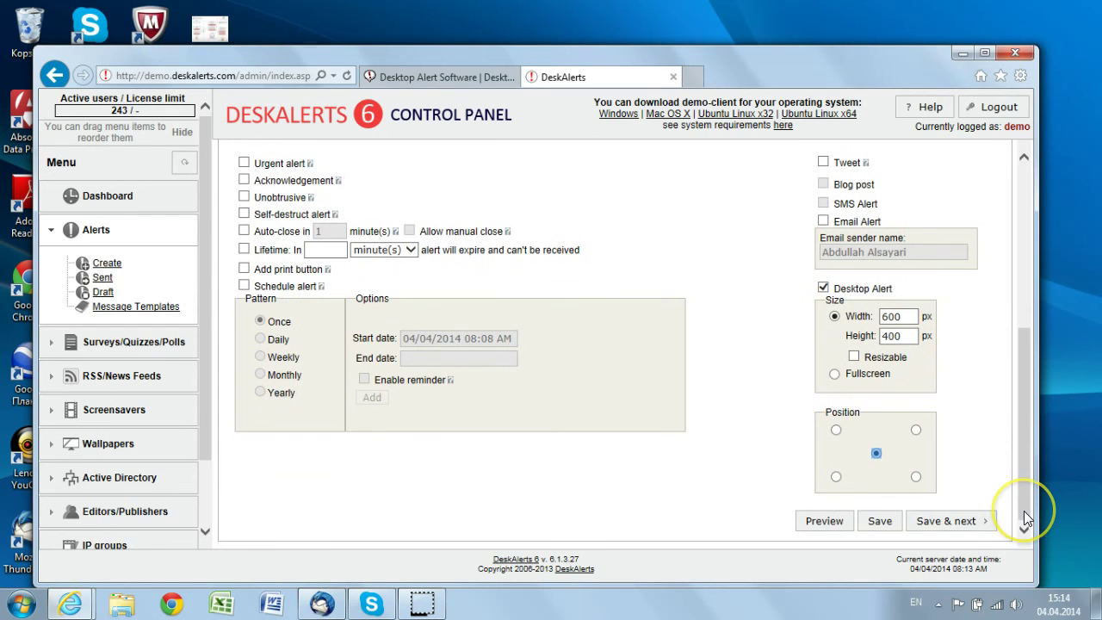
left_click(949, 523)
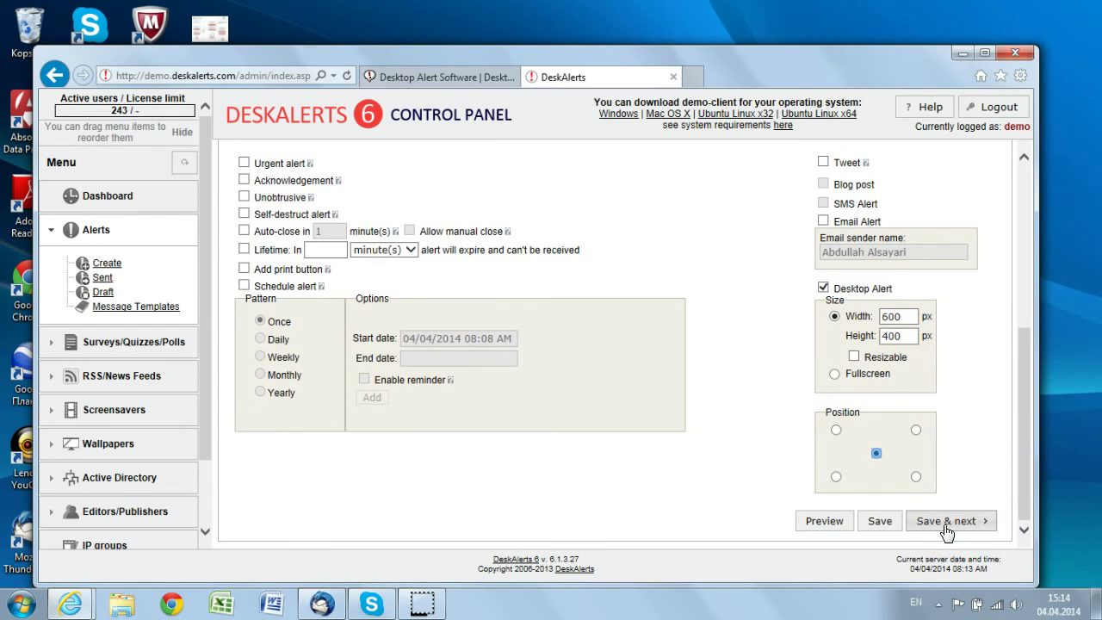
Save the alert and set Alert Type to Select recipients
left_click(949, 527)
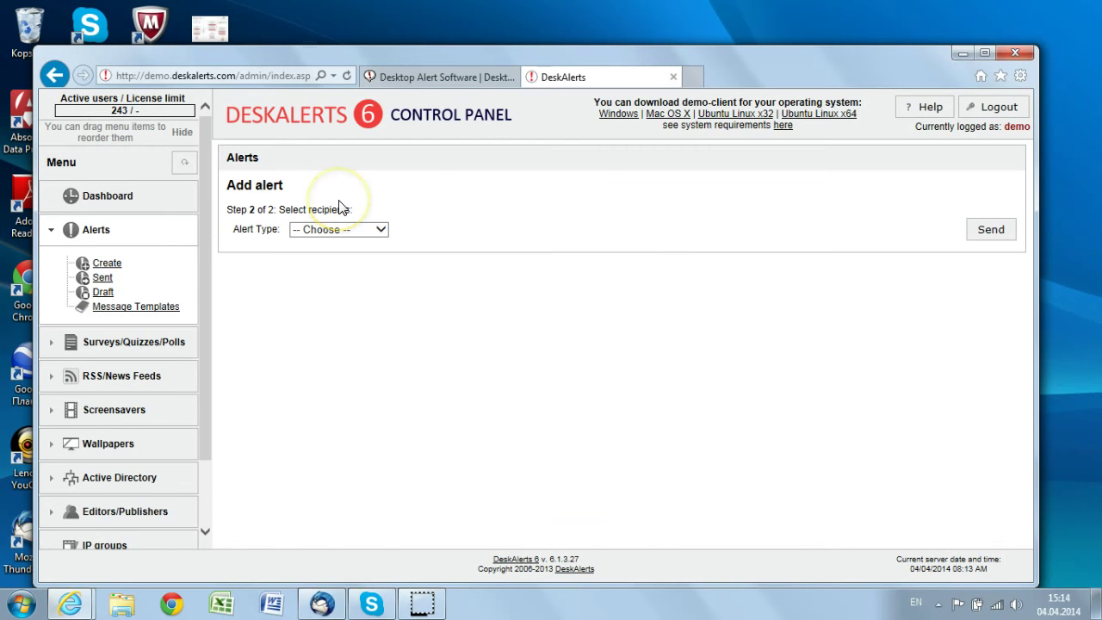
left_click(335, 233)
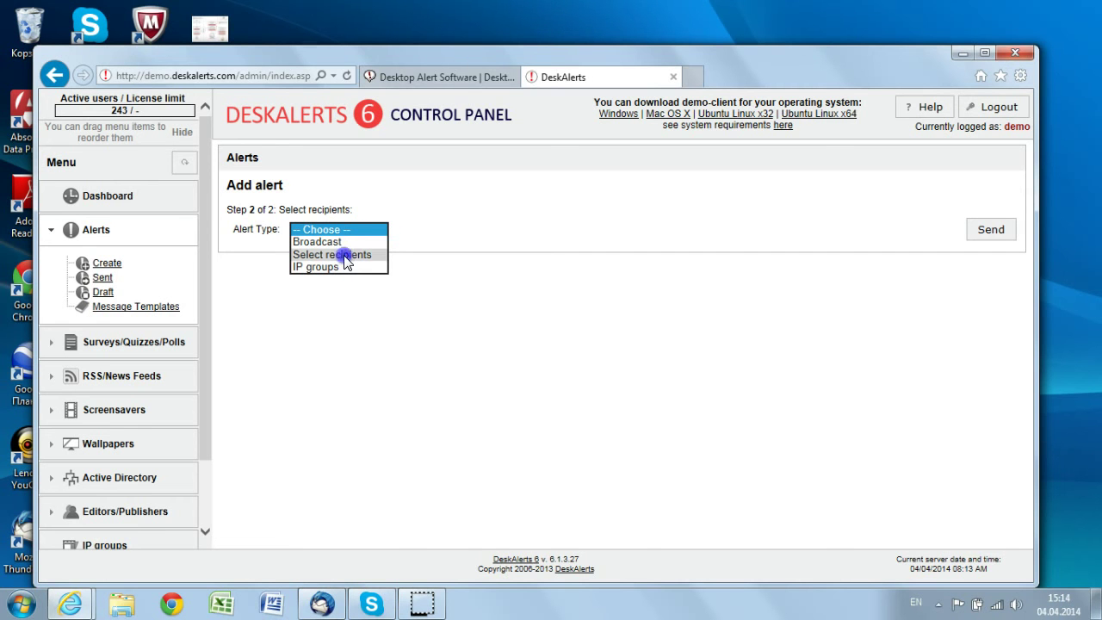
left_click(345, 255)
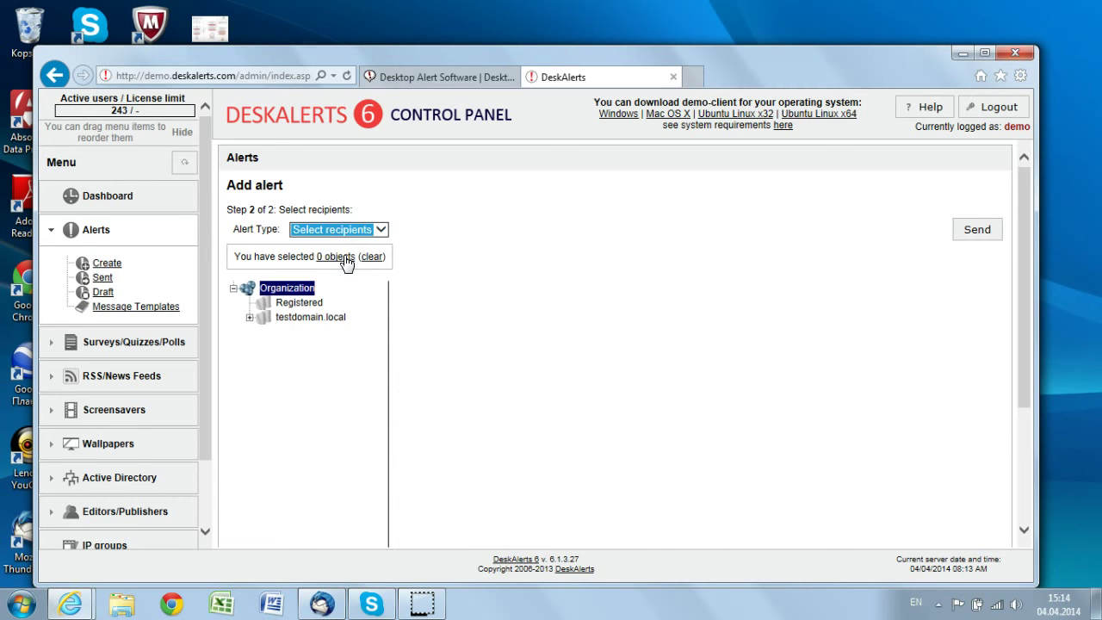
Search for the user by name, tick the online match, and send the alert
left_click(539, 295)
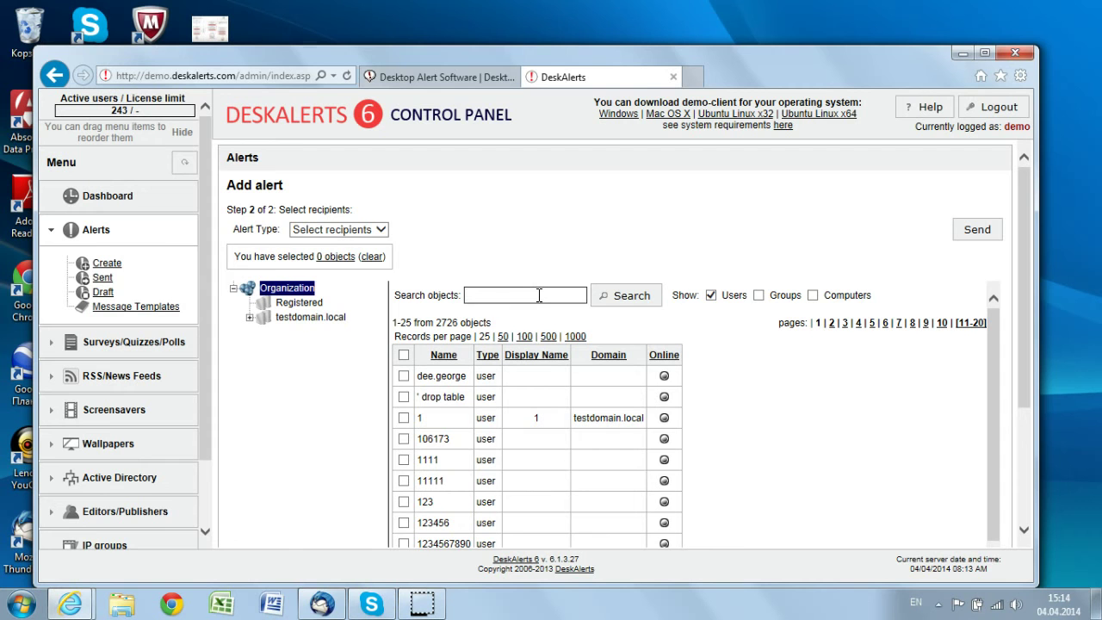
type("anton")
left_click(627, 297)
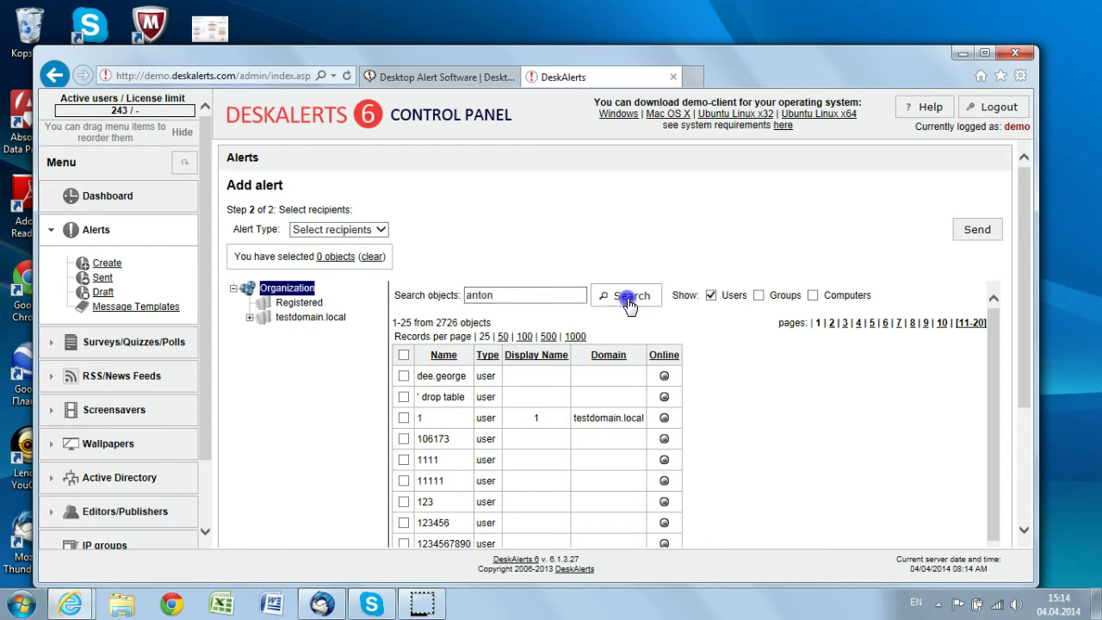
left_click(626, 303)
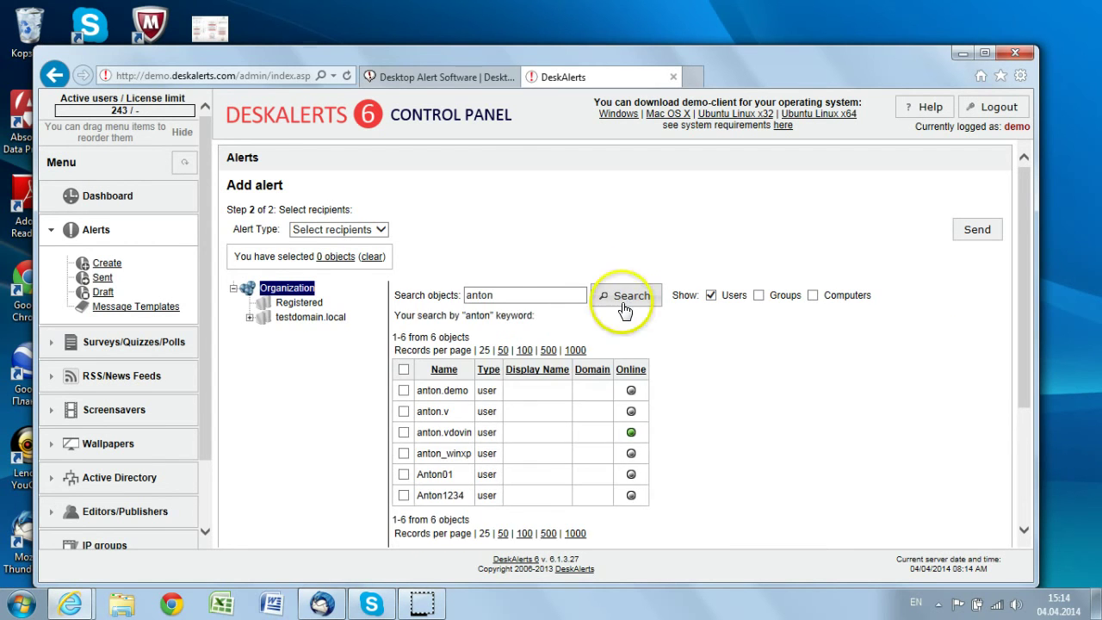
left_click(401, 436)
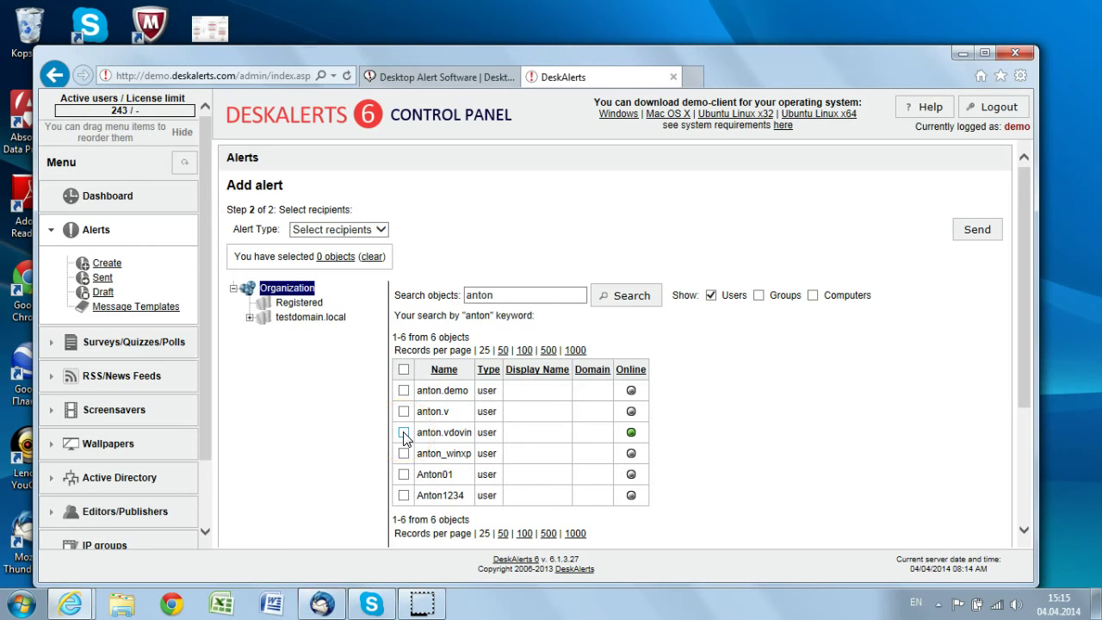
left_click(404, 432)
scroll(1022, 290, "down", 1)
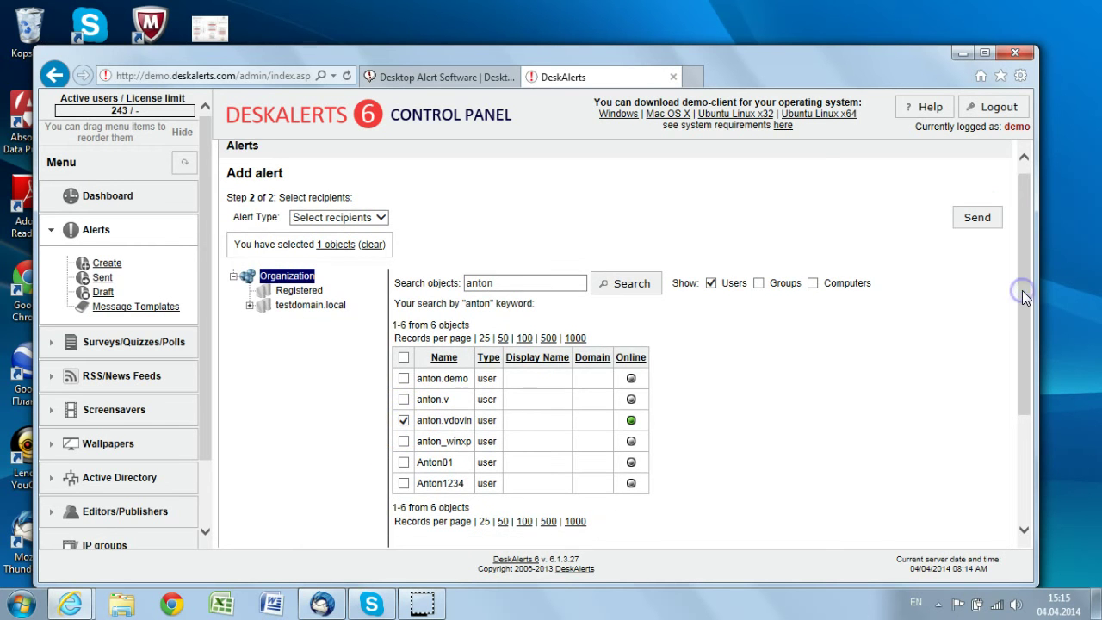
left_click(976, 220)
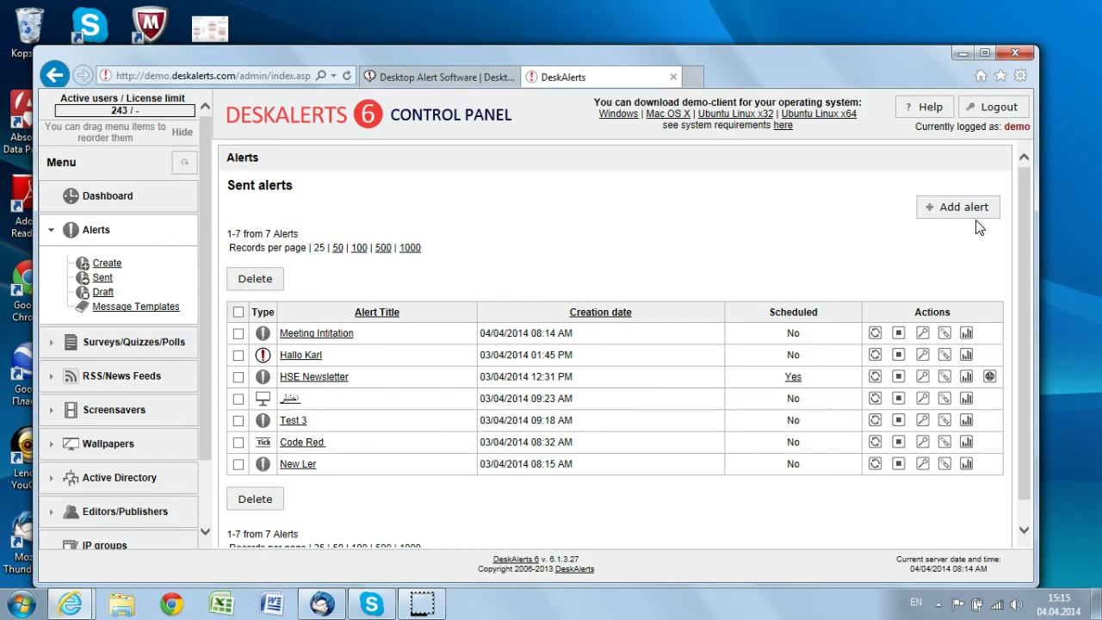
Close the received 'Meeting Intitation' popup to reveal the Sent alerts list
left_click(1025, 218)
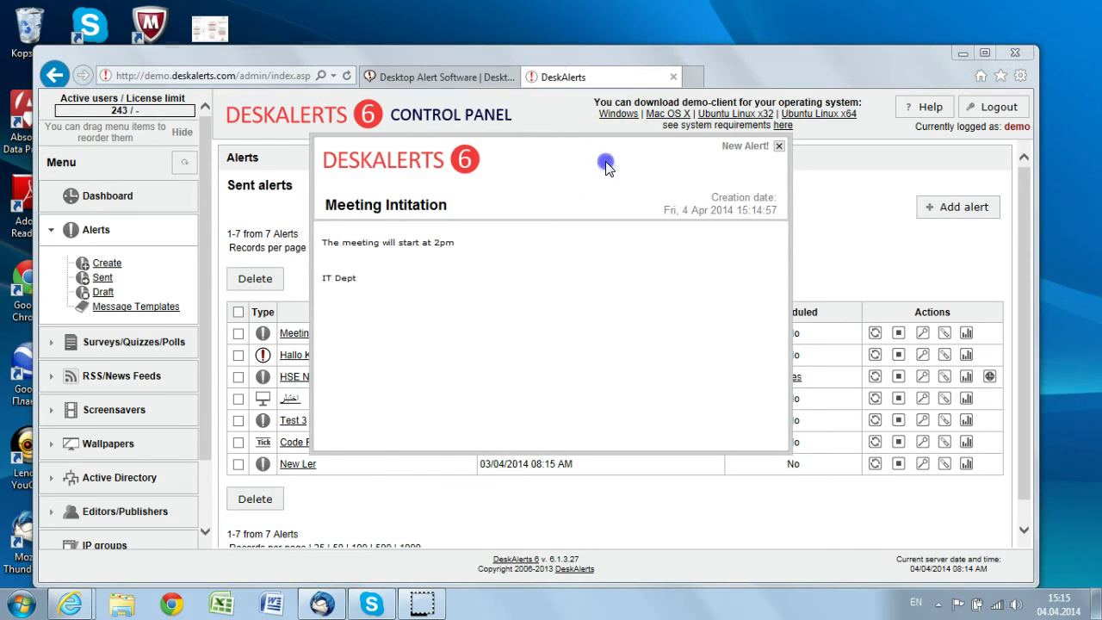
left_click_drag(608, 158, 676, 216)
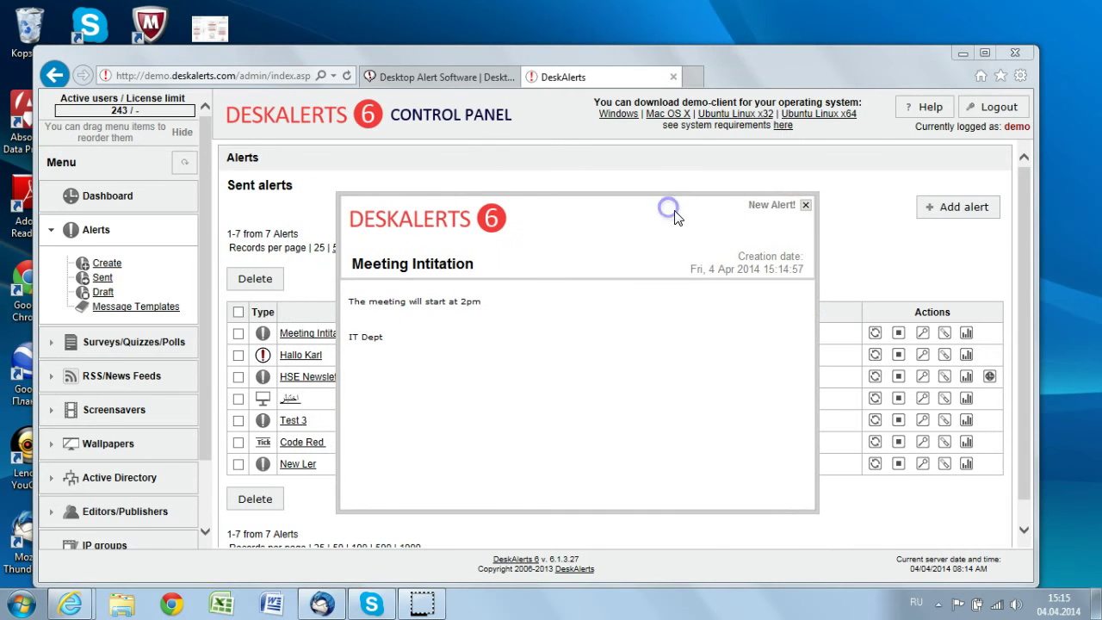
left_click(806, 206)
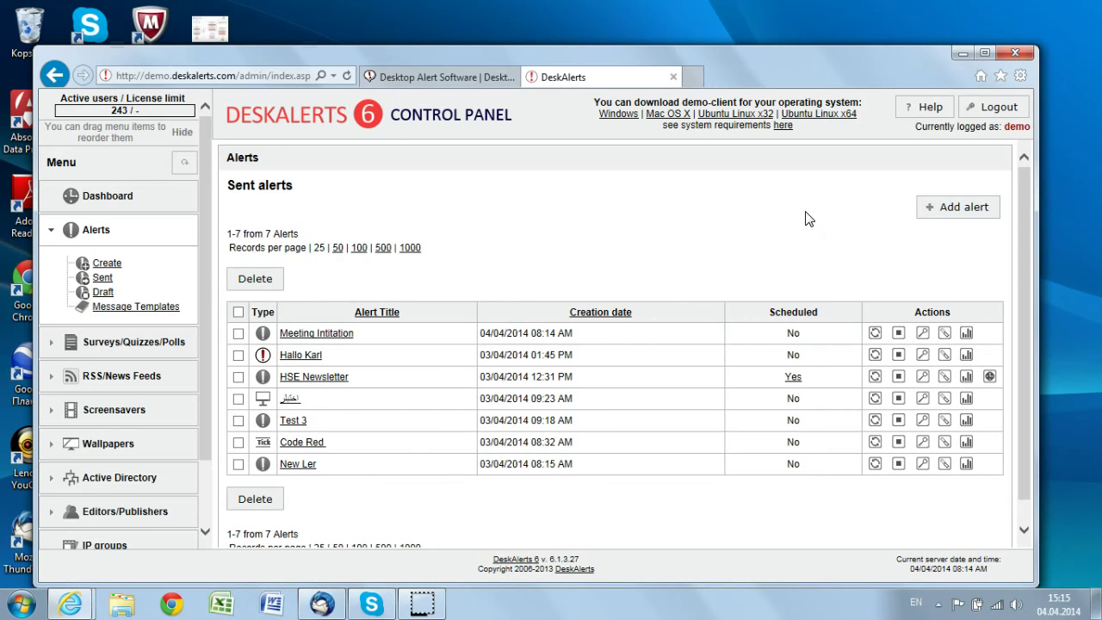
scroll(205, 323, "down", 1)
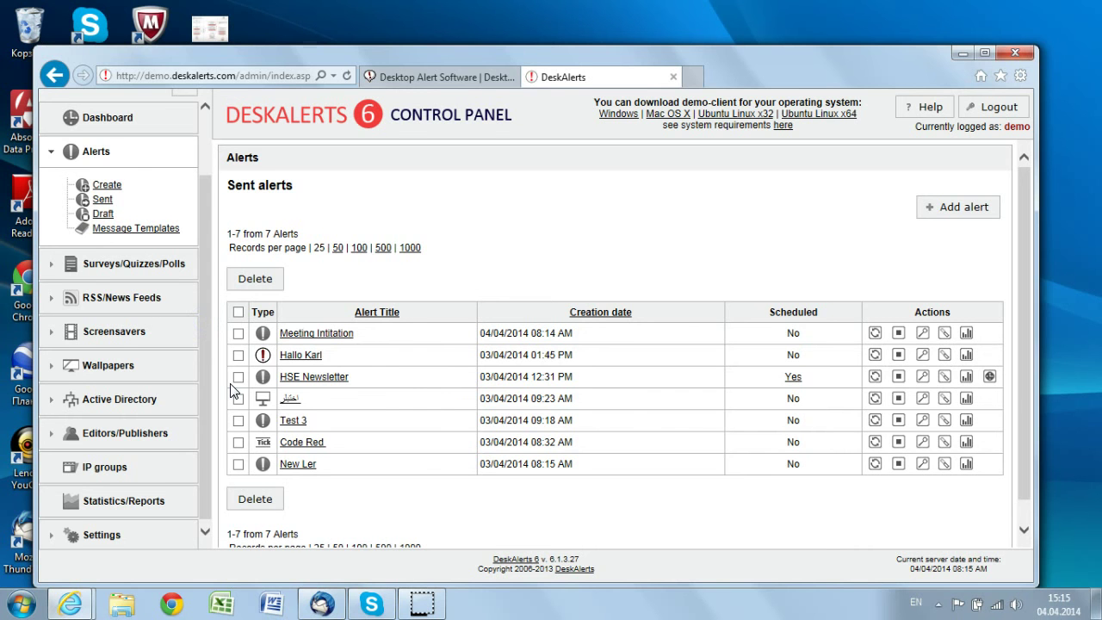
Create a new alert from Alerts > Create with the Default skin
left_click(108, 184)
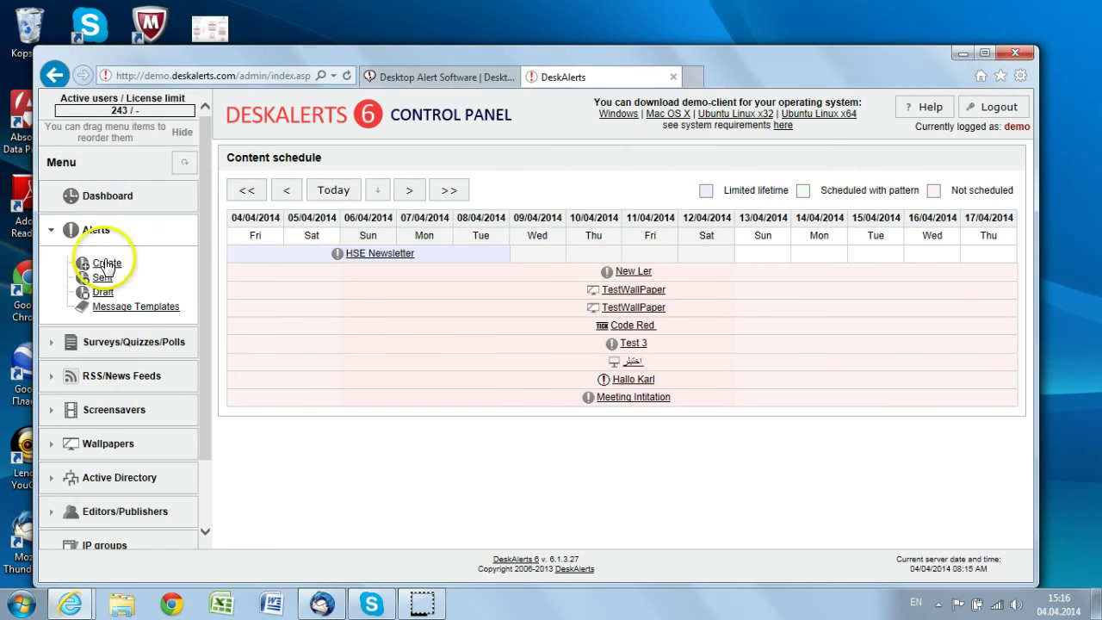
left_click(107, 264)
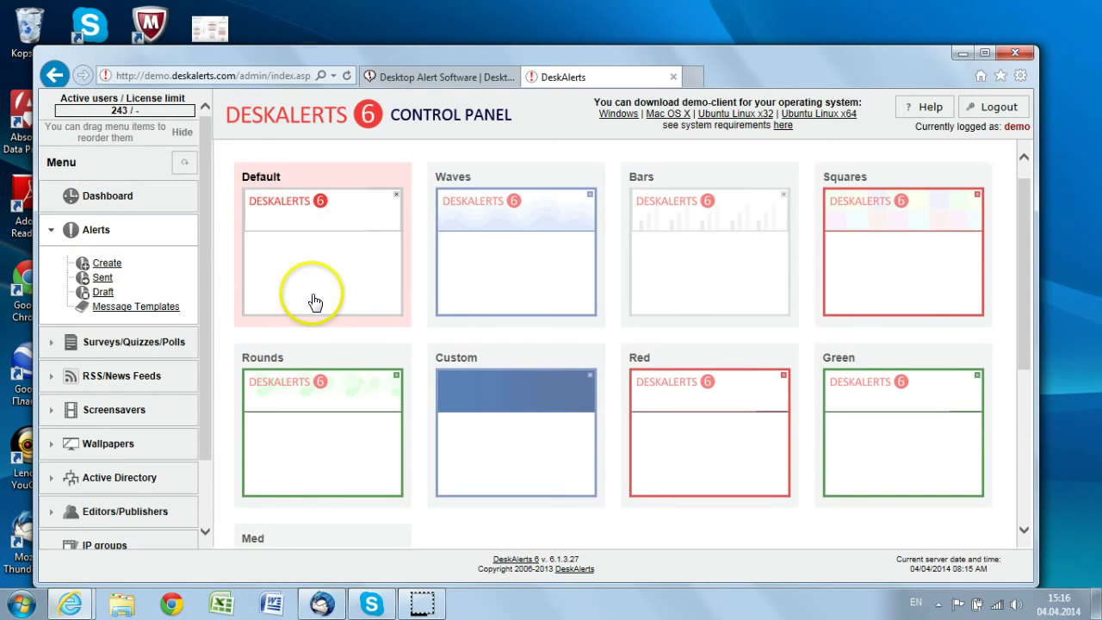
left_click(314, 302)
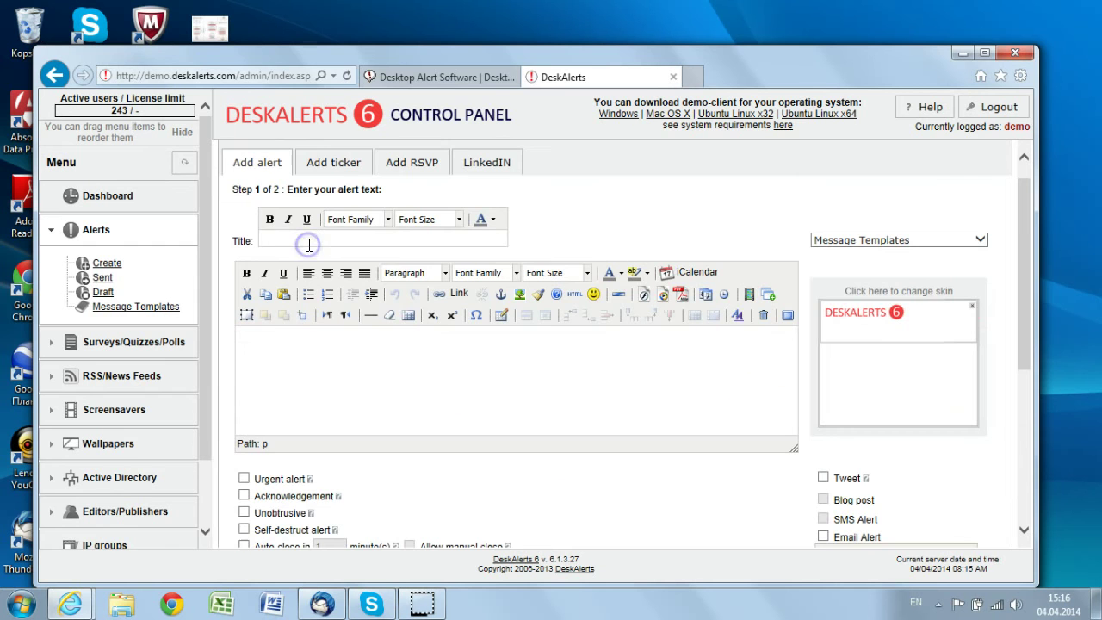
Switch the new alert to a ticker positioned at the bottom of the screen
left_click(336, 163)
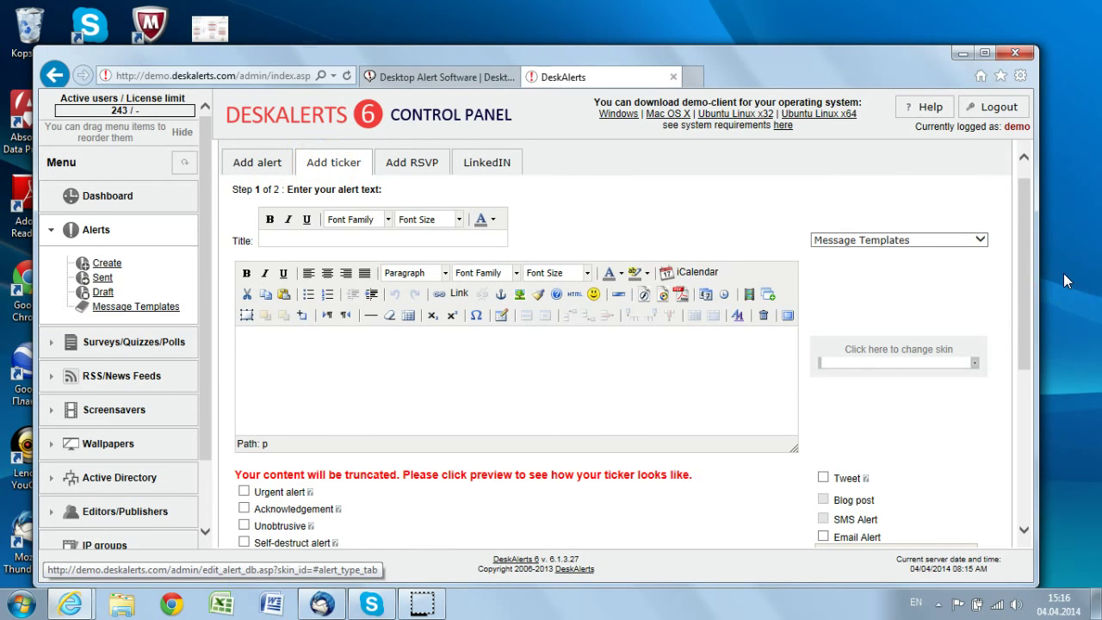
scroll(1017, 351, "down", 2)
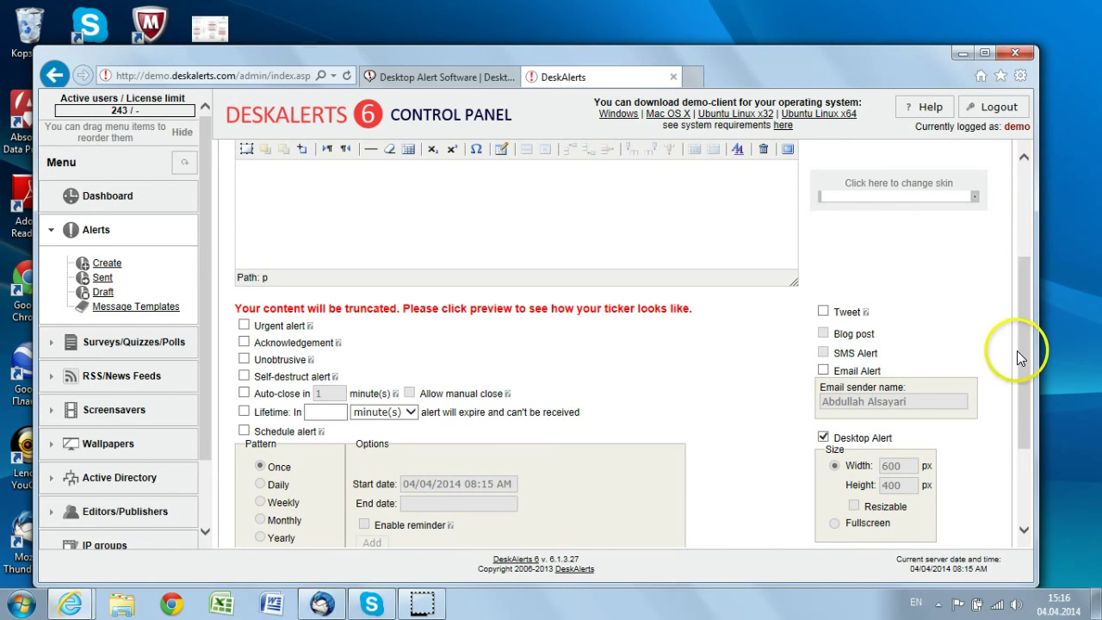
left_click(1024, 523)
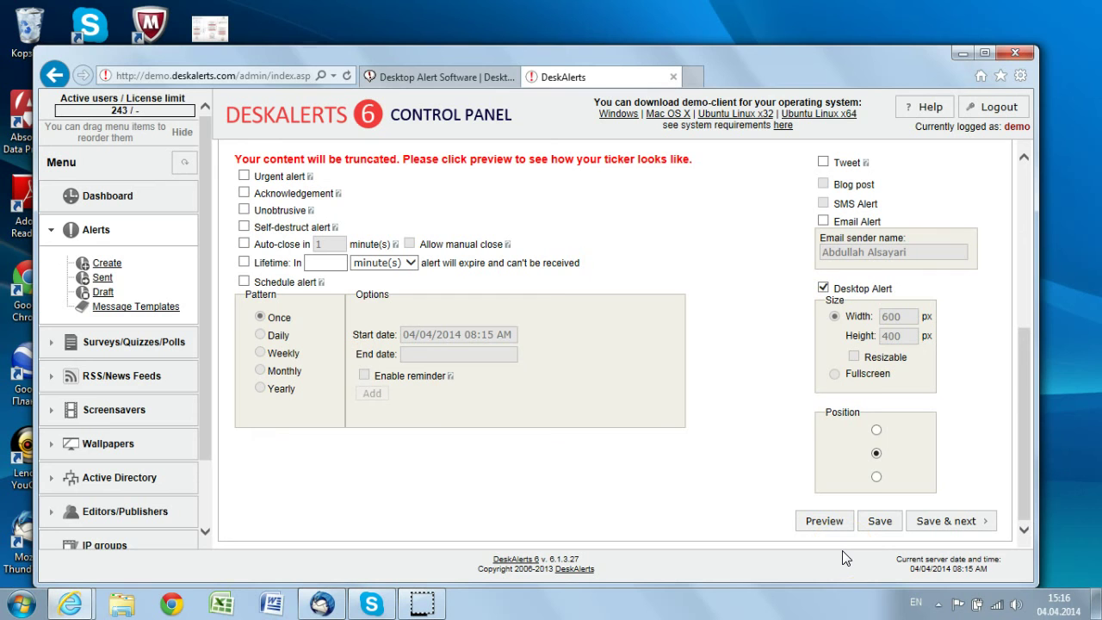
left_click(876, 476)
left_click(1024, 510)
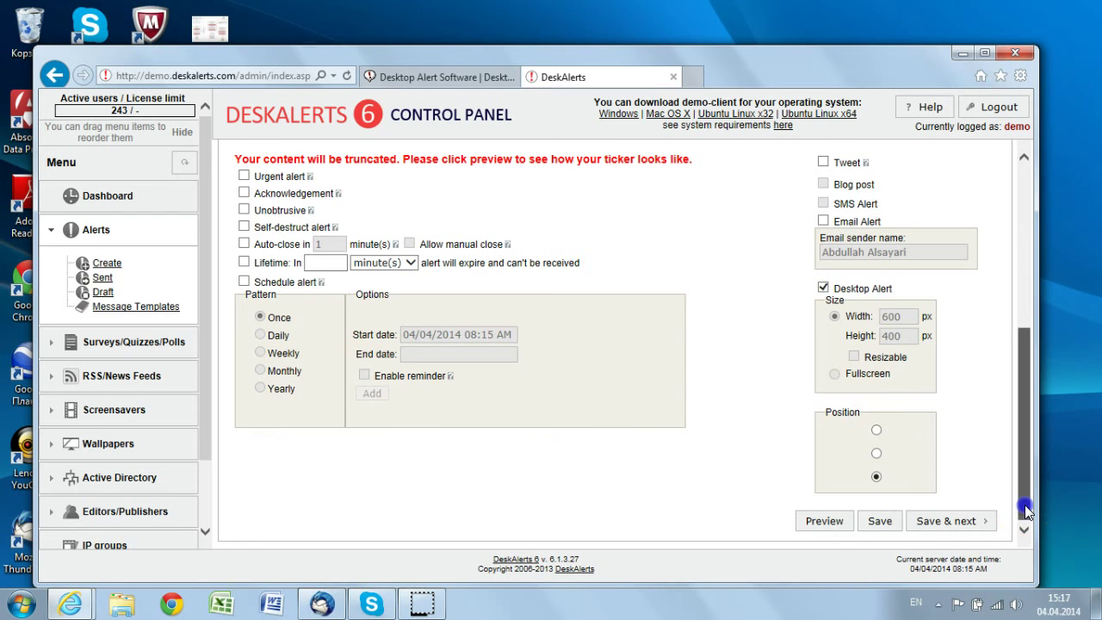
left_click_drag(1024, 510, 1024, 294)
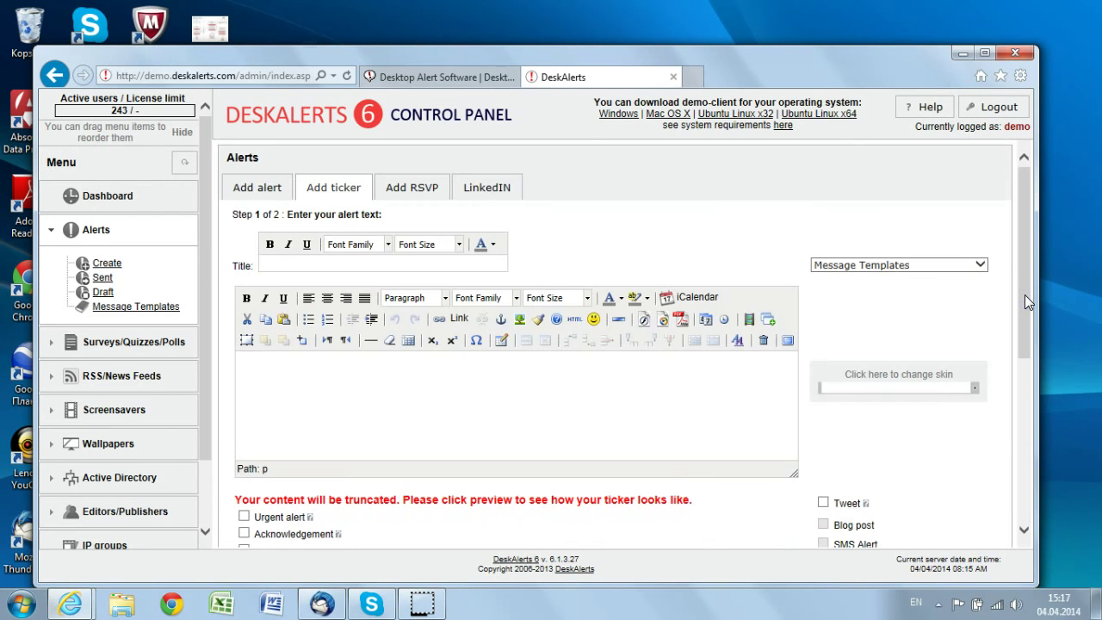
Title the ticker 'meeting invitation' and paste the same text into the message body
left_click(340, 262)
type("meeting invitation")
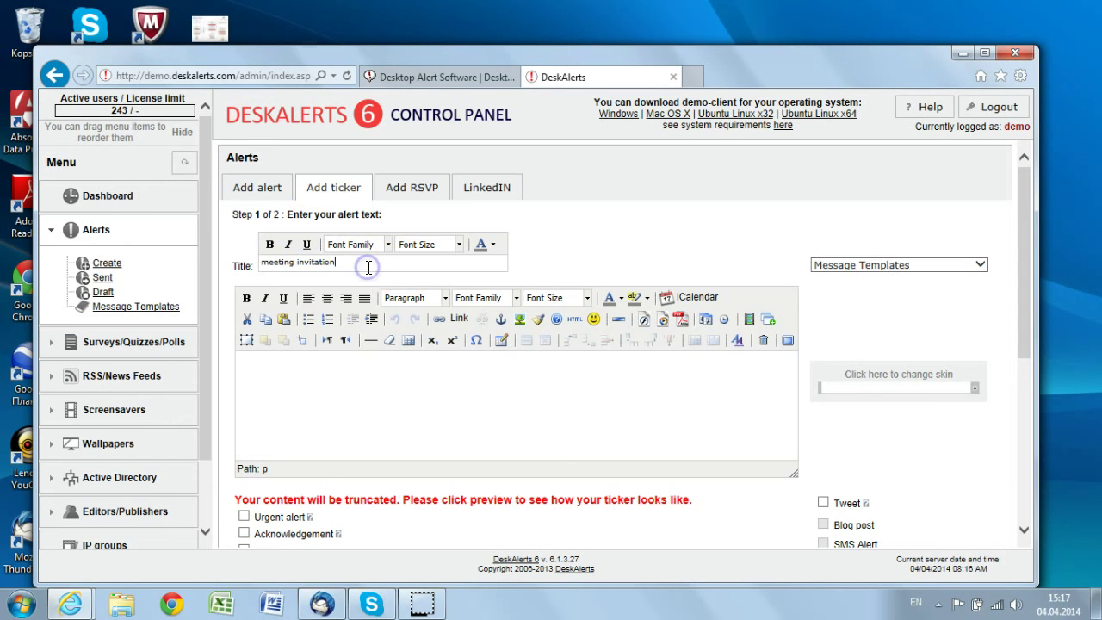
left_click_drag(341, 262, 246, 264)
key("ctrl+c")
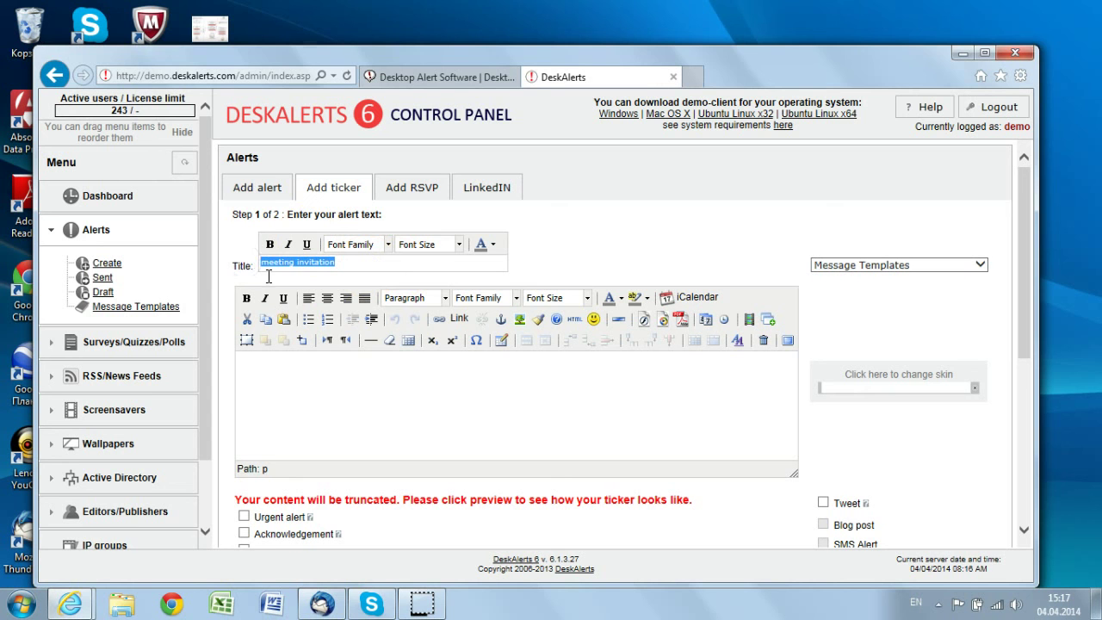
left_click(307, 379)
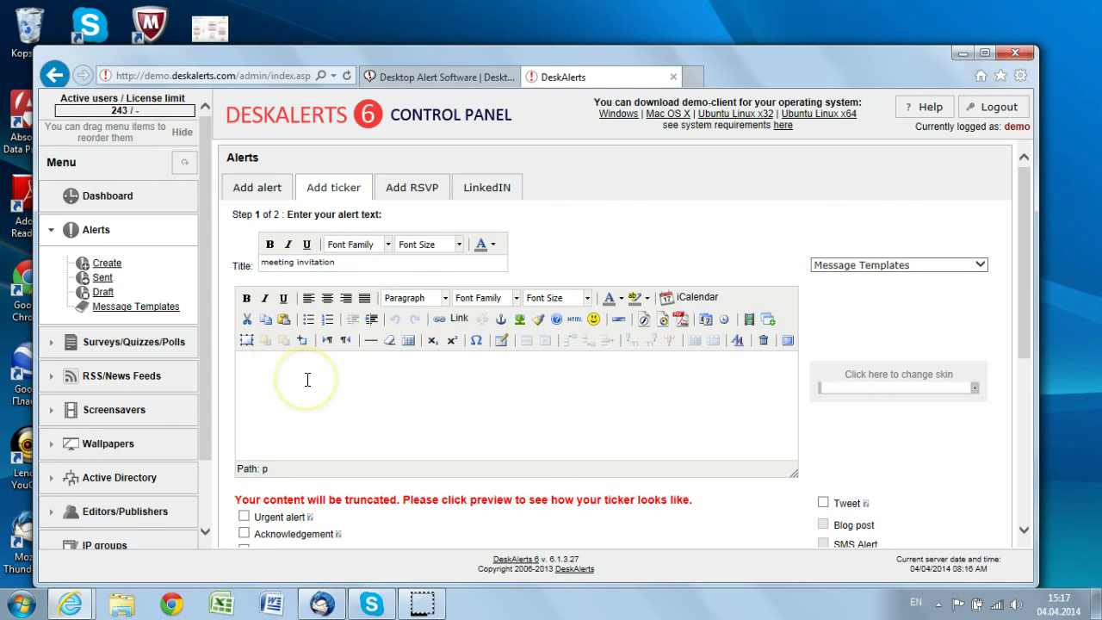
key("ctrl+v")
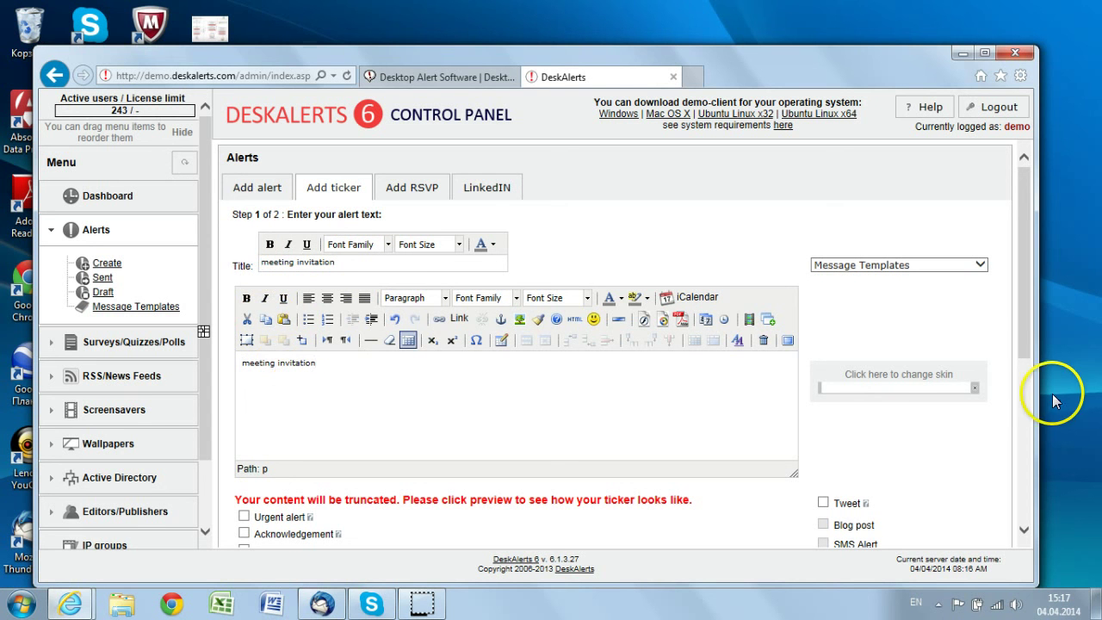
Preview the ticker scrolling along the screen bottom, then close the preview bar
left_click(1023, 316)
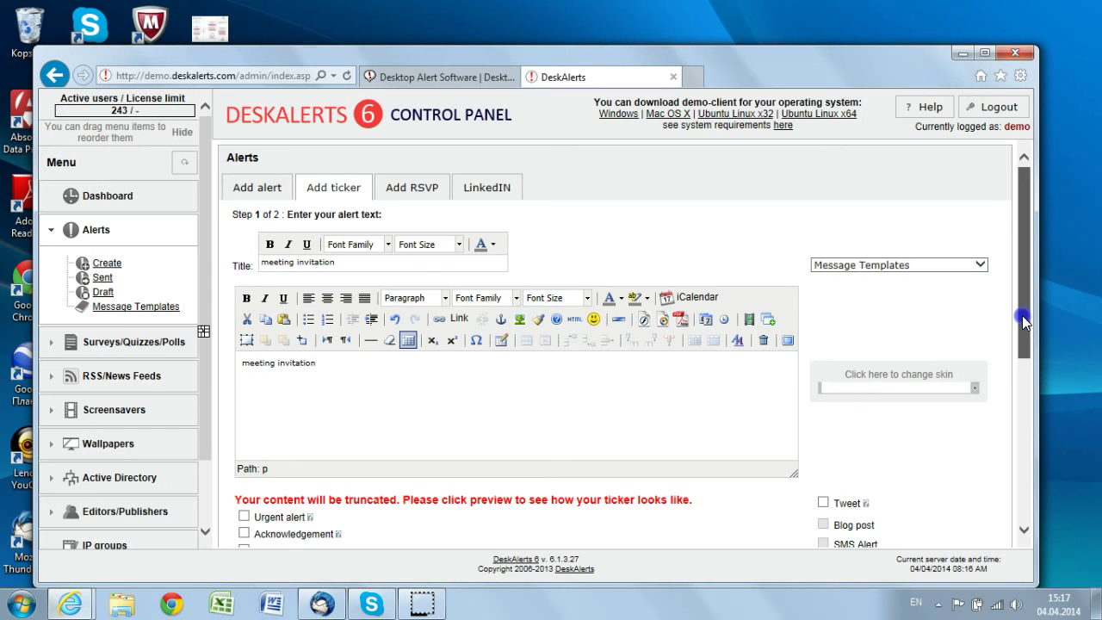
left_click_drag(1023, 320, 1025, 522)
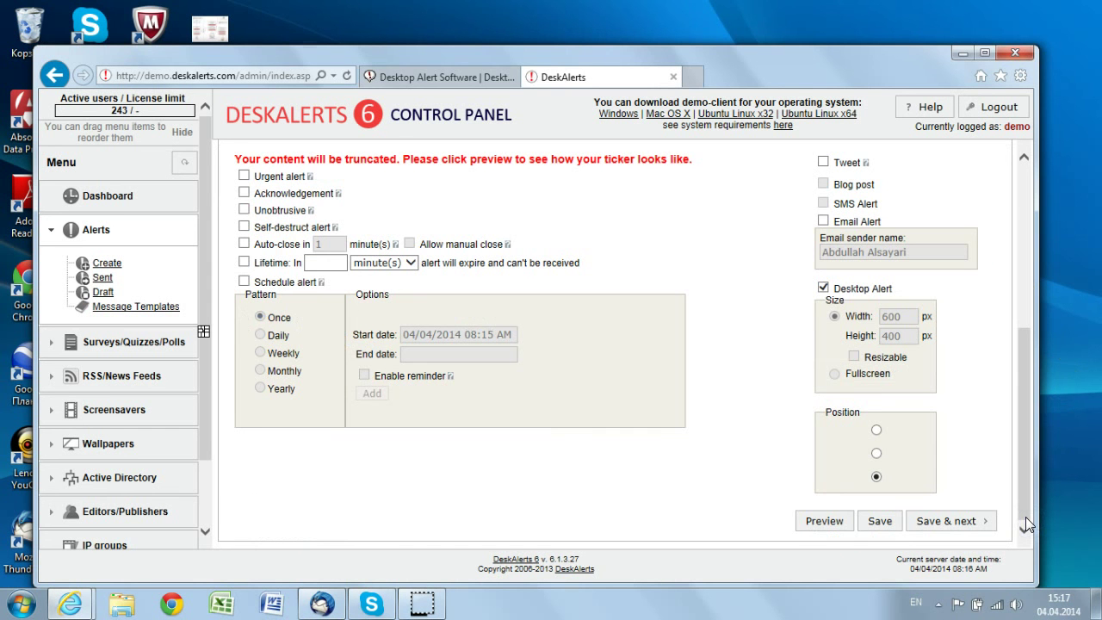
left_click(824, 523)
scroll(824, 527, "up", 3)
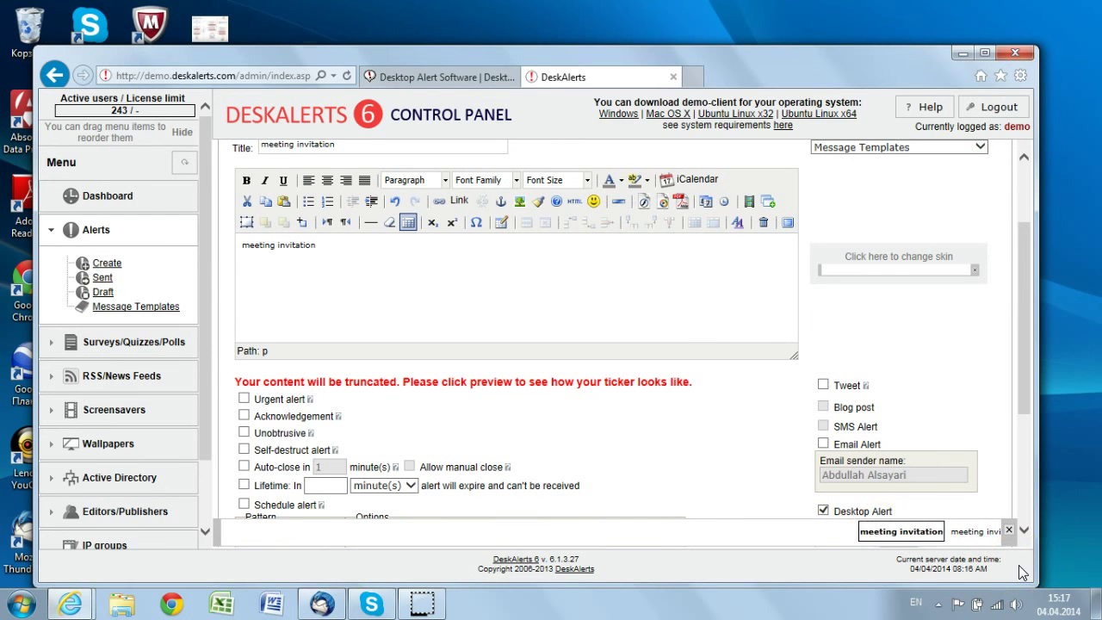
left_click(1009, 532)
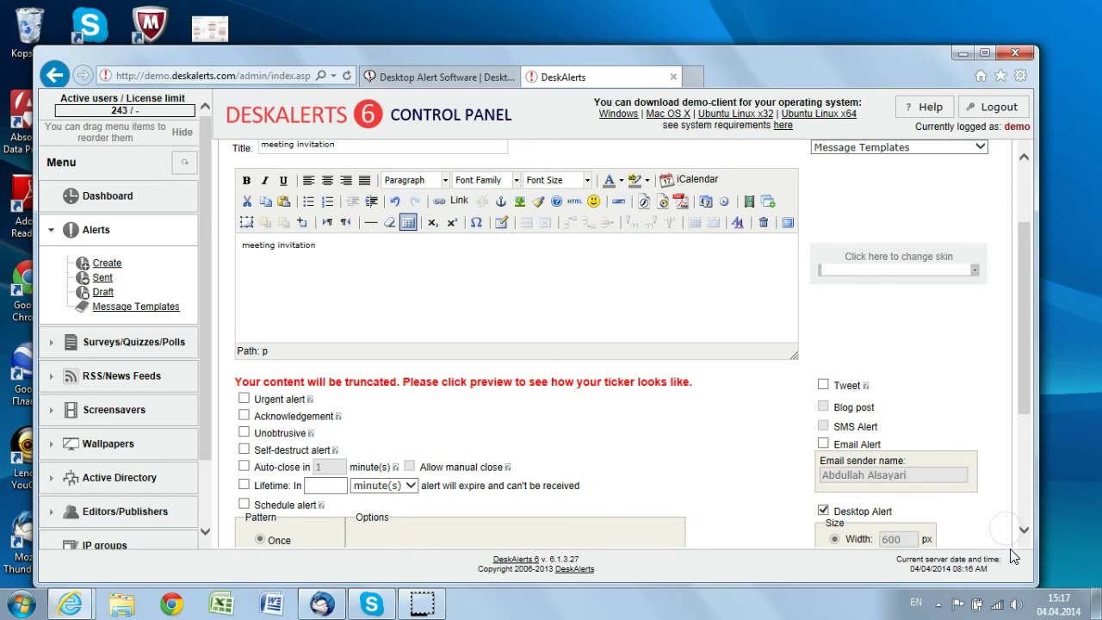
left_click(1025, 477)
Save the 'meeting invitation' ticker and send it to one user found by name search
left_click(962, 524)
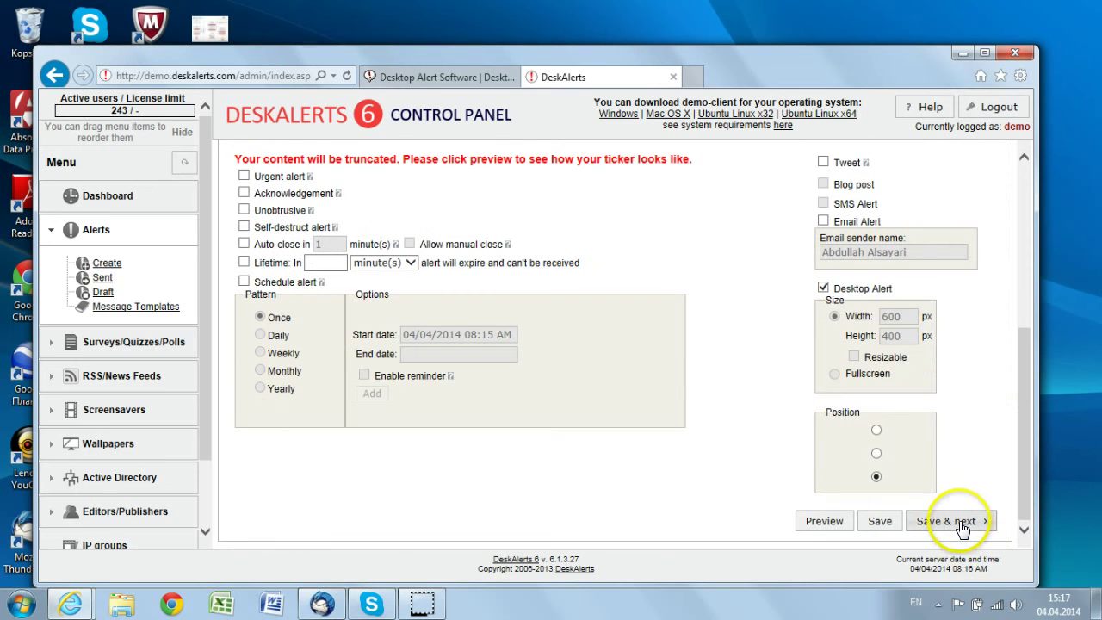
left_click(960, 523)
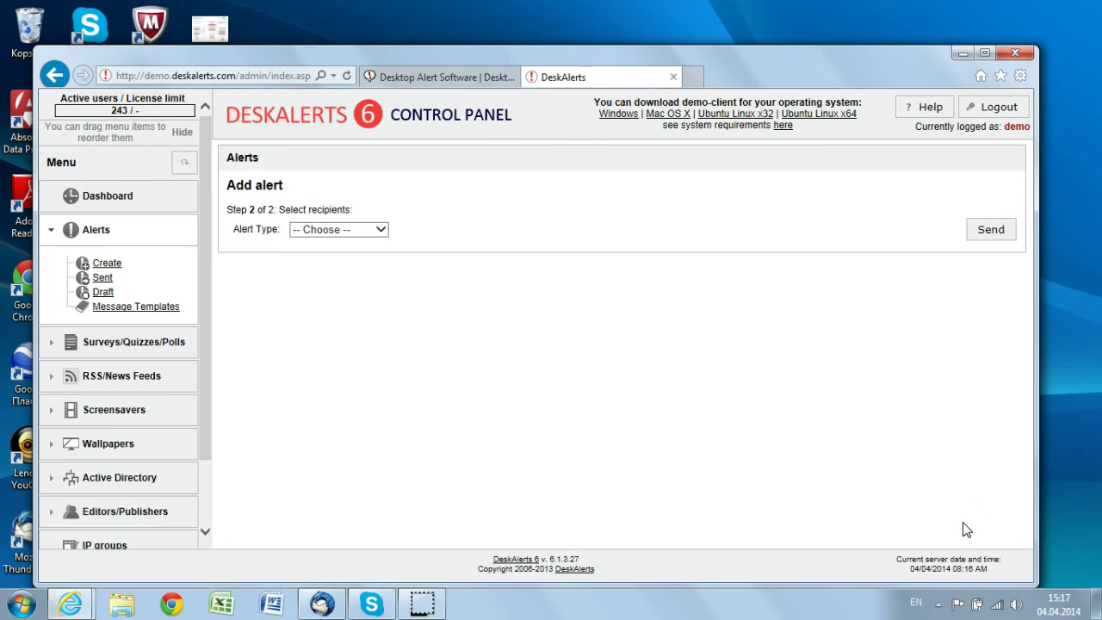
left_click(338, 229)
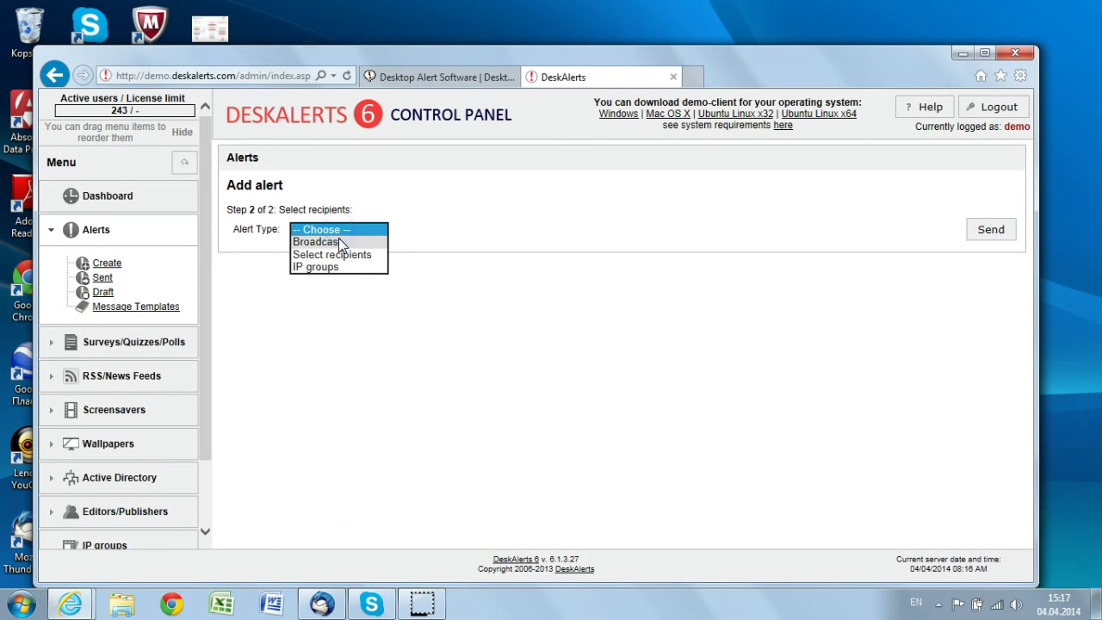
left_click(338, 256)
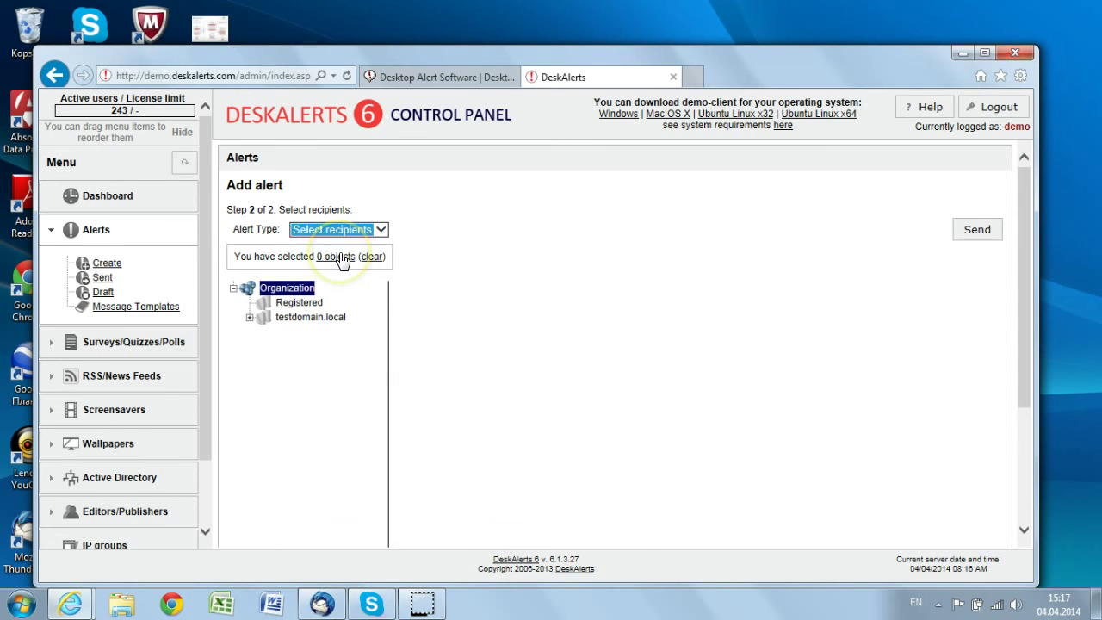
left_click(525, 295)
type("anton")
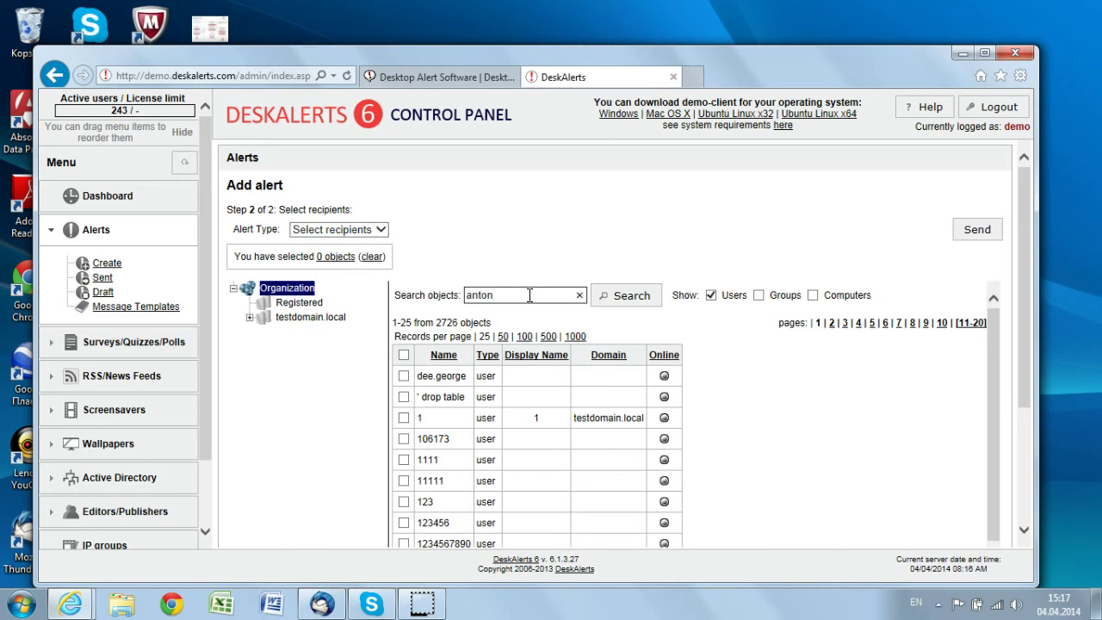
left_click(616, 297)
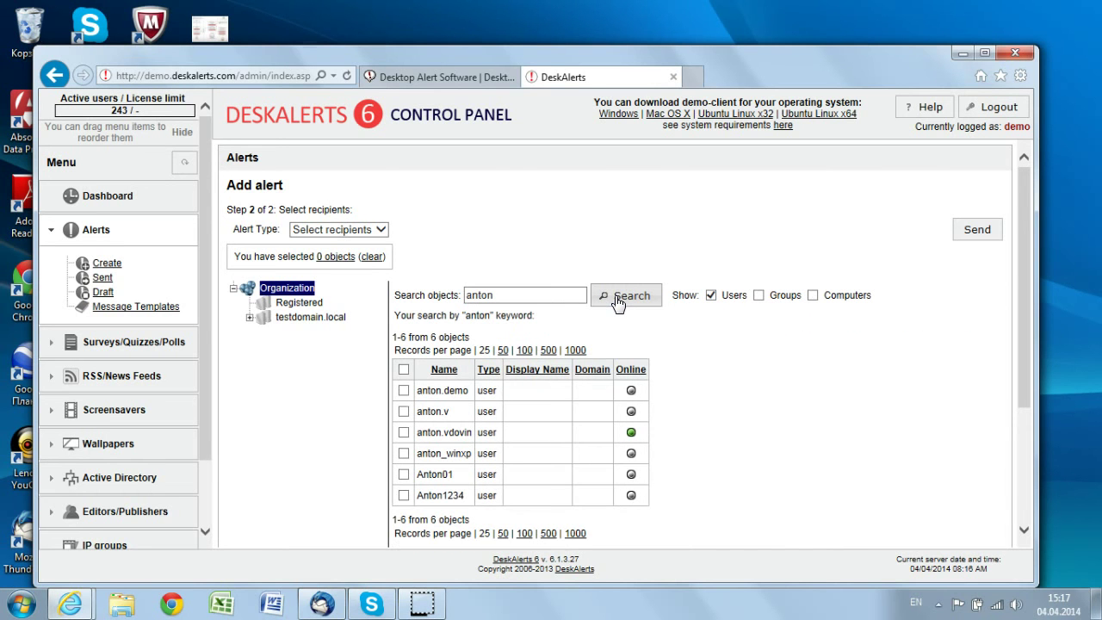
left_click(403, 432)
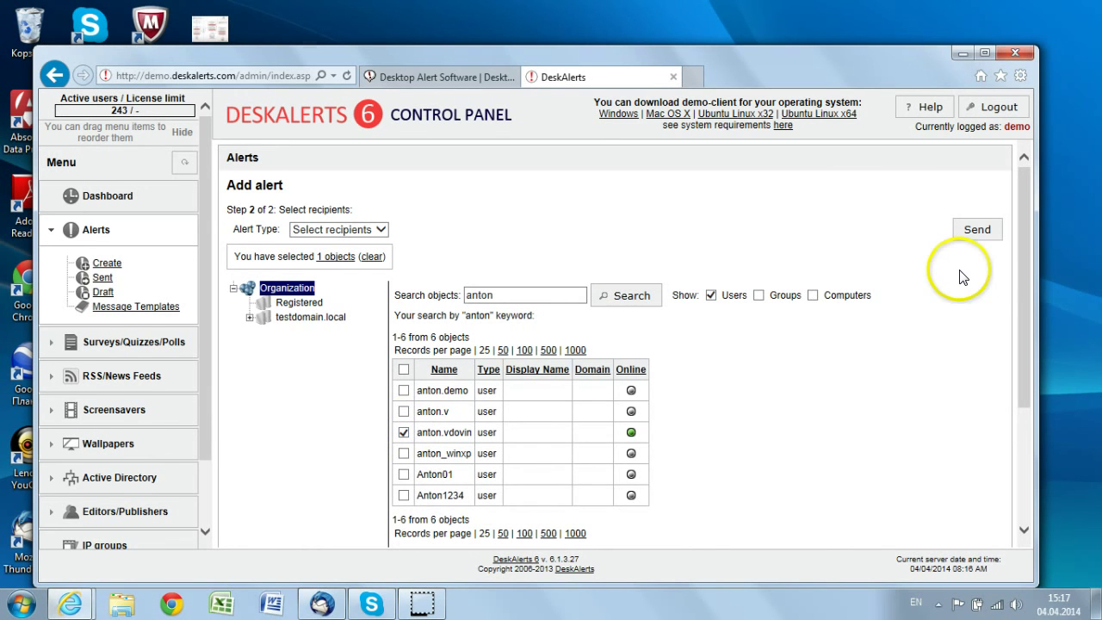
left_click(975, 231)
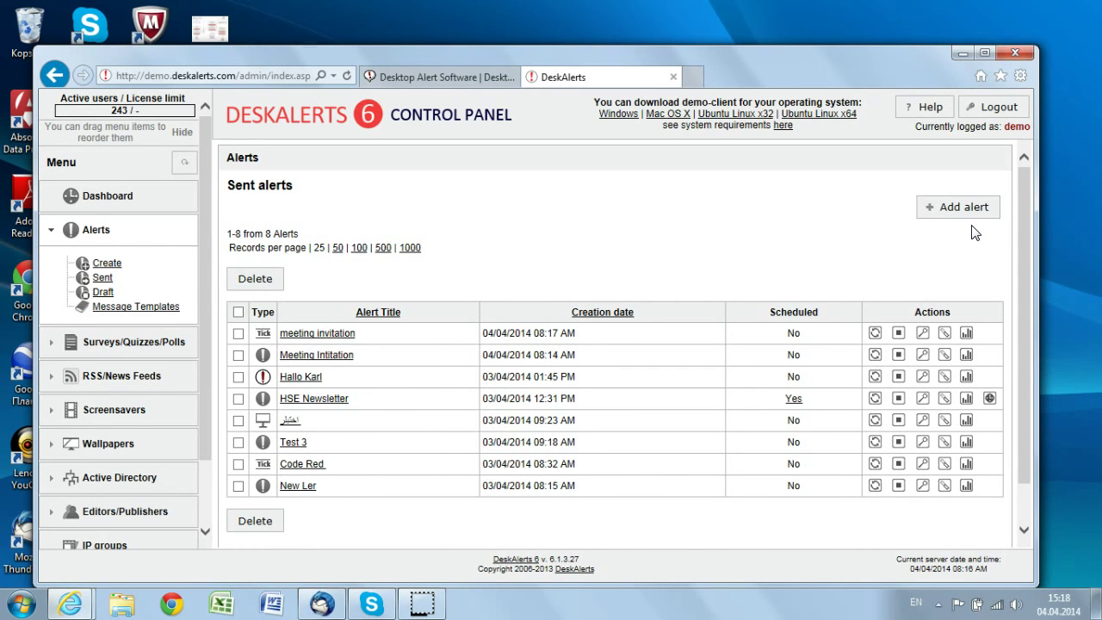
Close the scrolling 'meeting invitation' ticker bar, leaving the 8-alert Sent alerts list
left_click(157, 284)
left_click(194, 294)
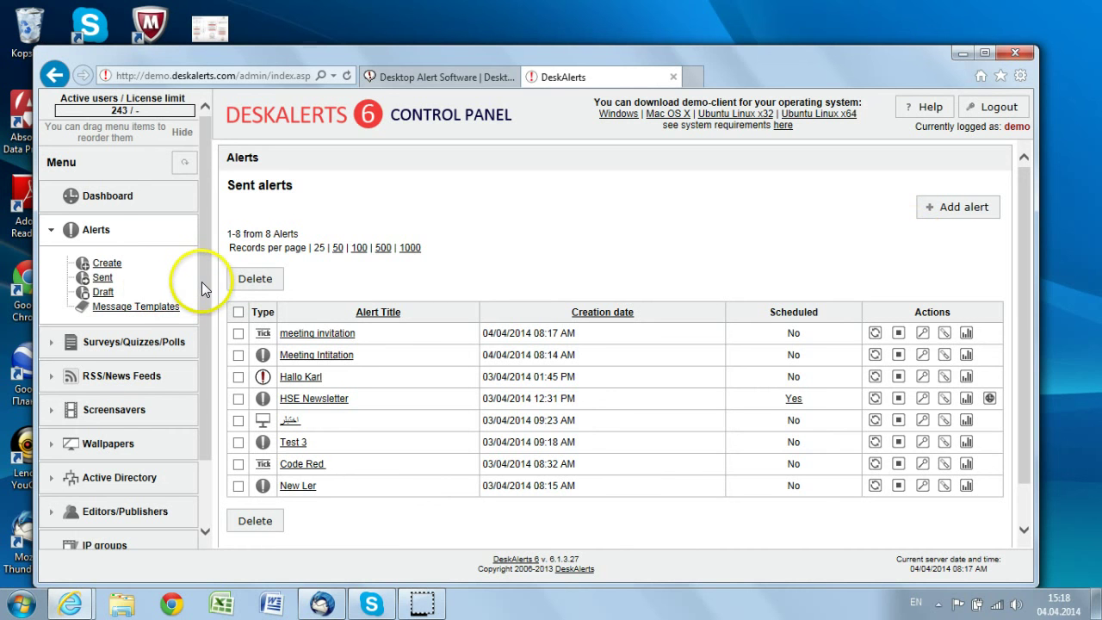
left_click_drag(203, 281, 205, 488)
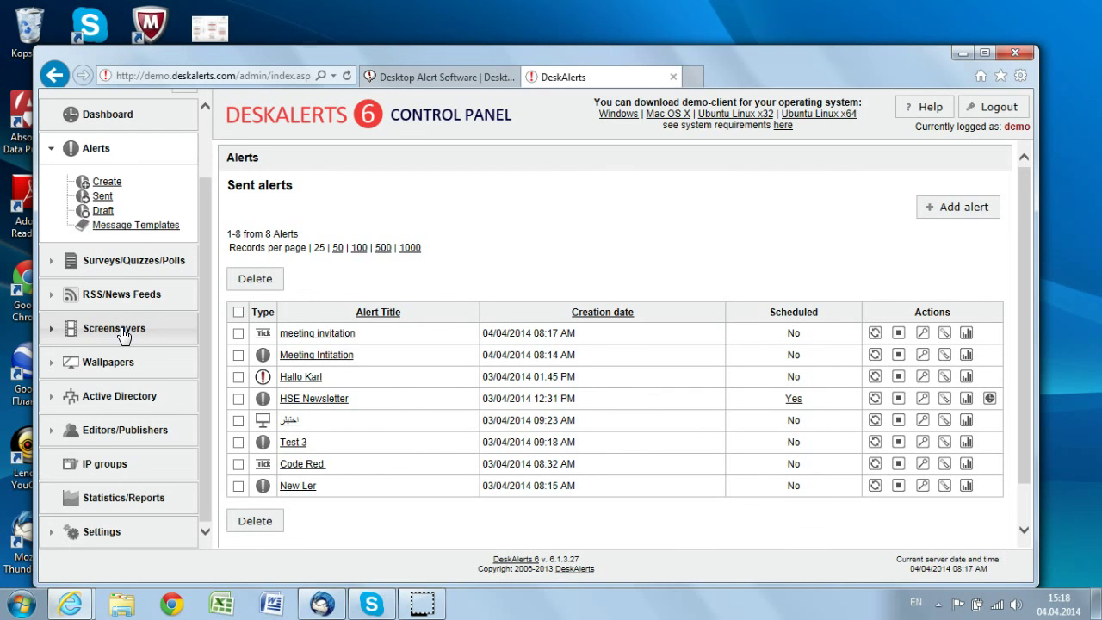
left_click(51, 262)
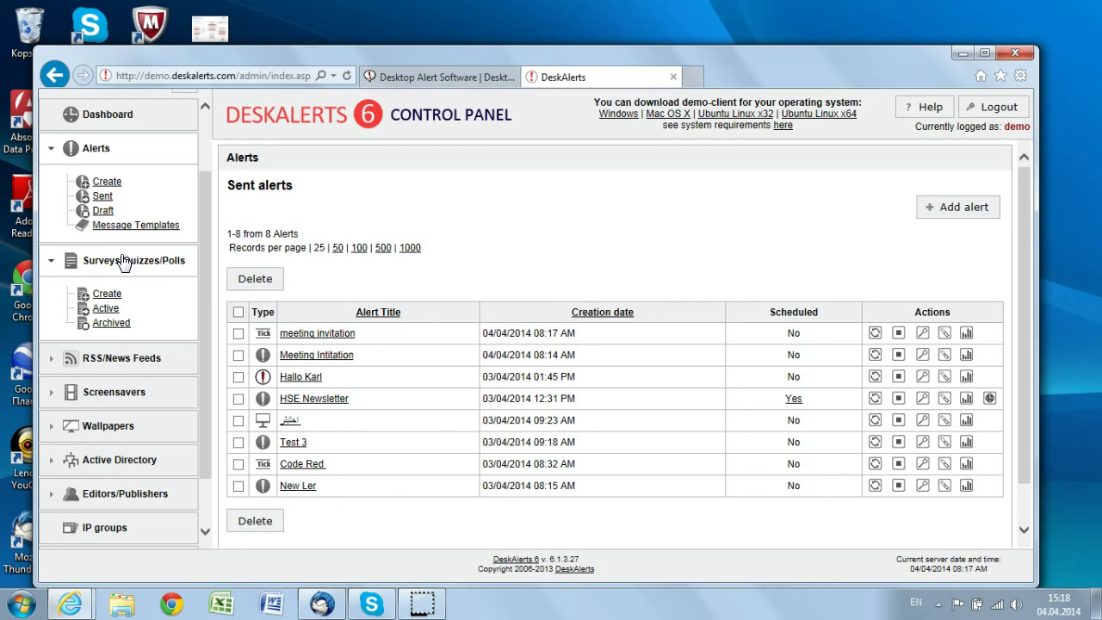
left_click(200, 400)
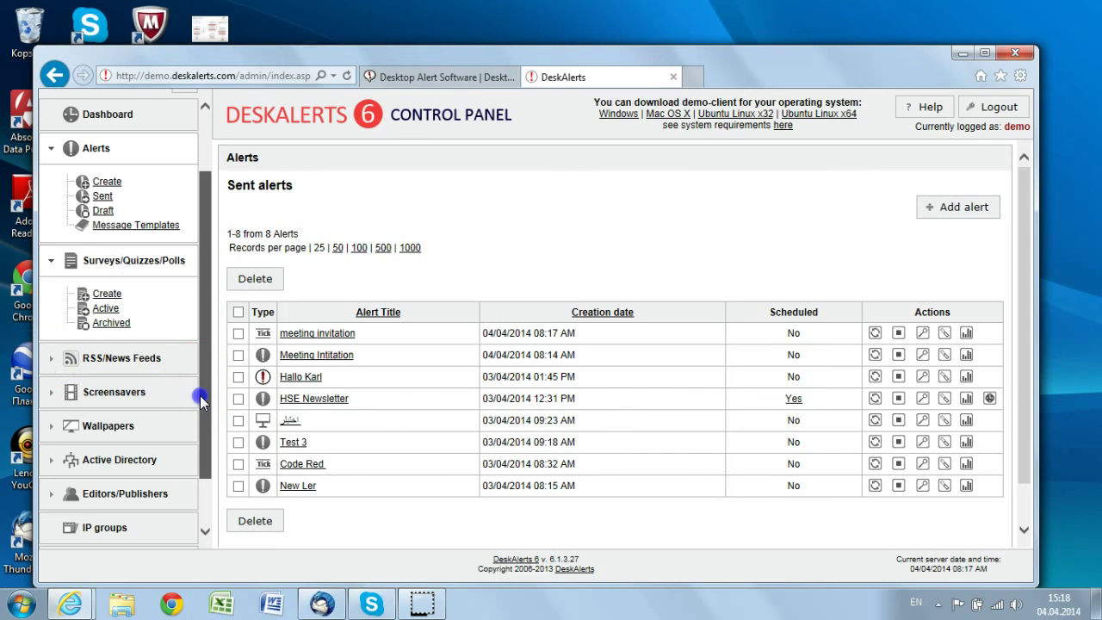
left_click_drag(201, 400, 204, 509)
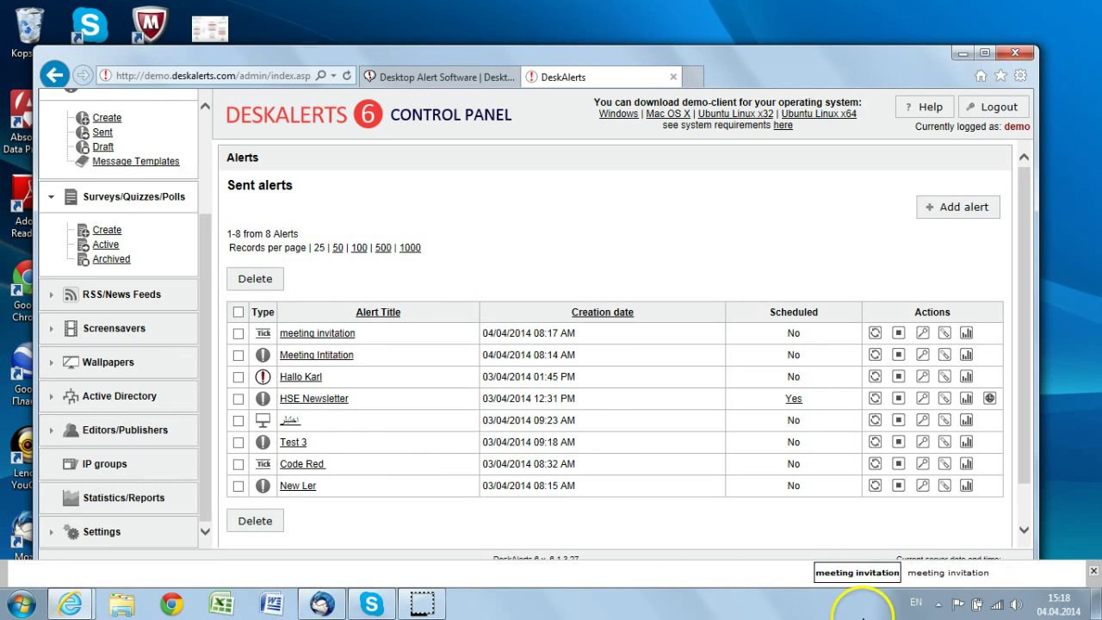
left_click(1093, 572)
left_click(1093, 571)
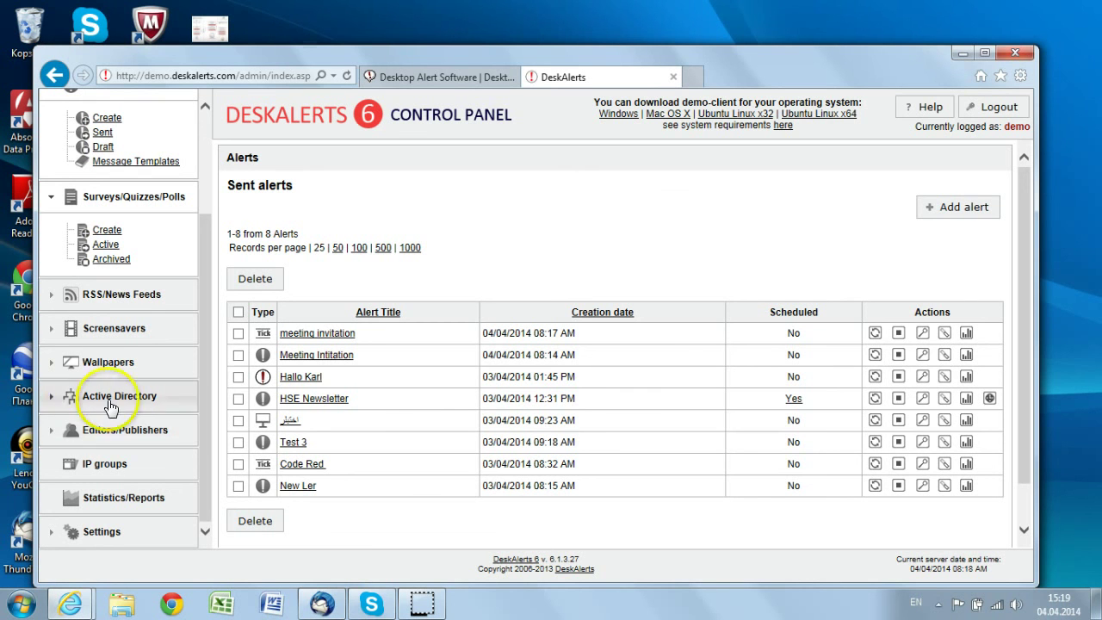
Open the Editors/Publishers List from the sidebar, showing all 34 entries
left_click(121, 431)
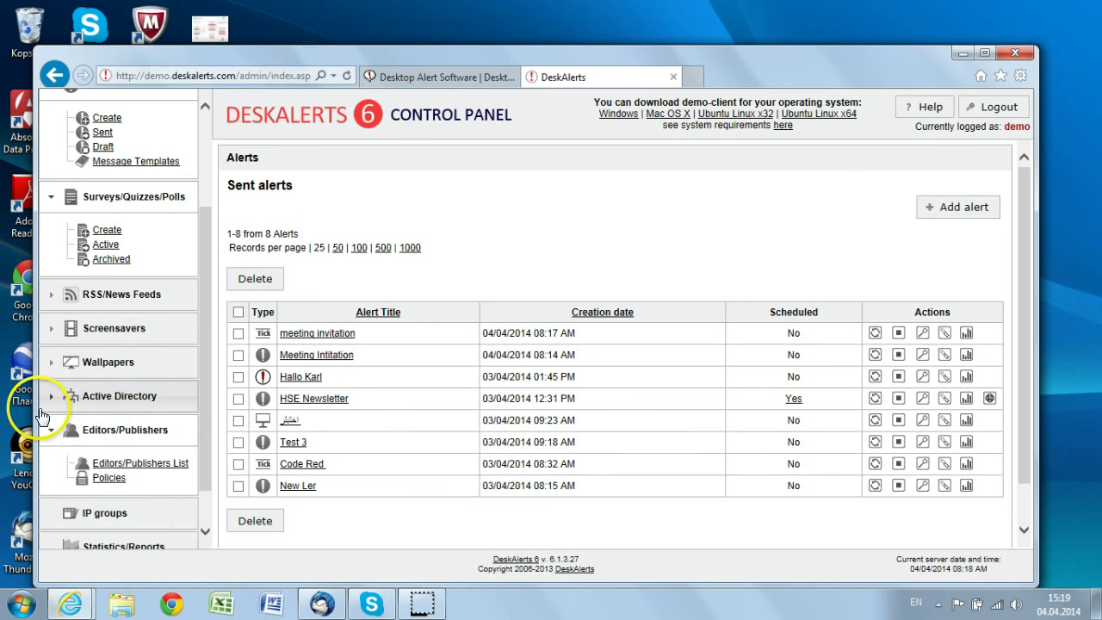
left_click(131, 467)
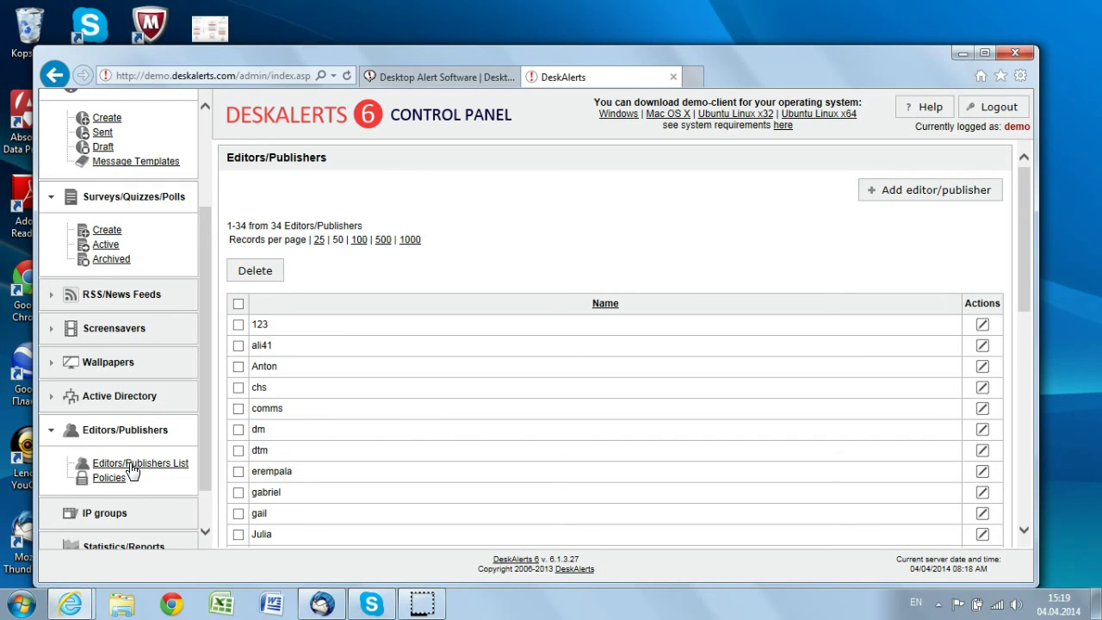
left_click(115, 396)
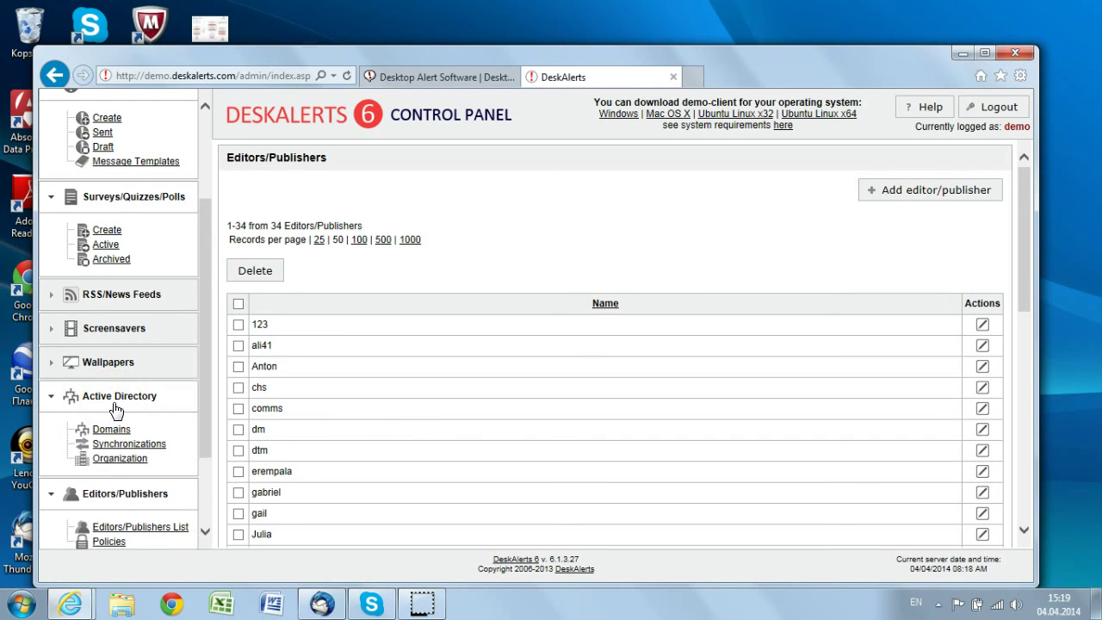
left_click_drag(202, 329, 204, 521)
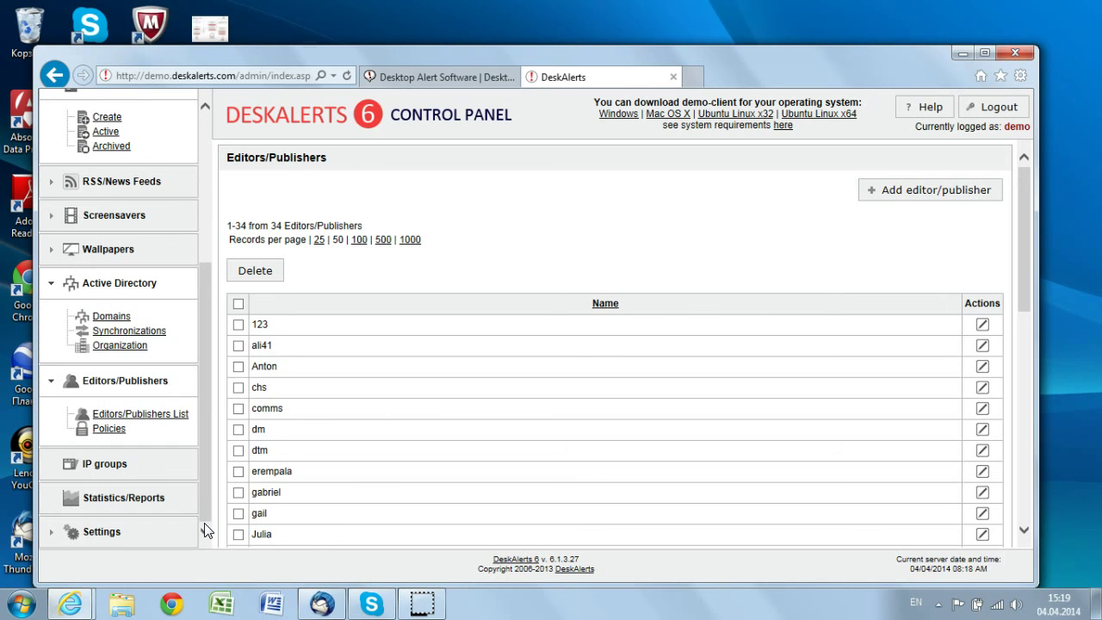
Open Alerts statistics showing 'meeting invitation' and 'Meeting Intitation' at 100% open ratio
left_click(143, 501)
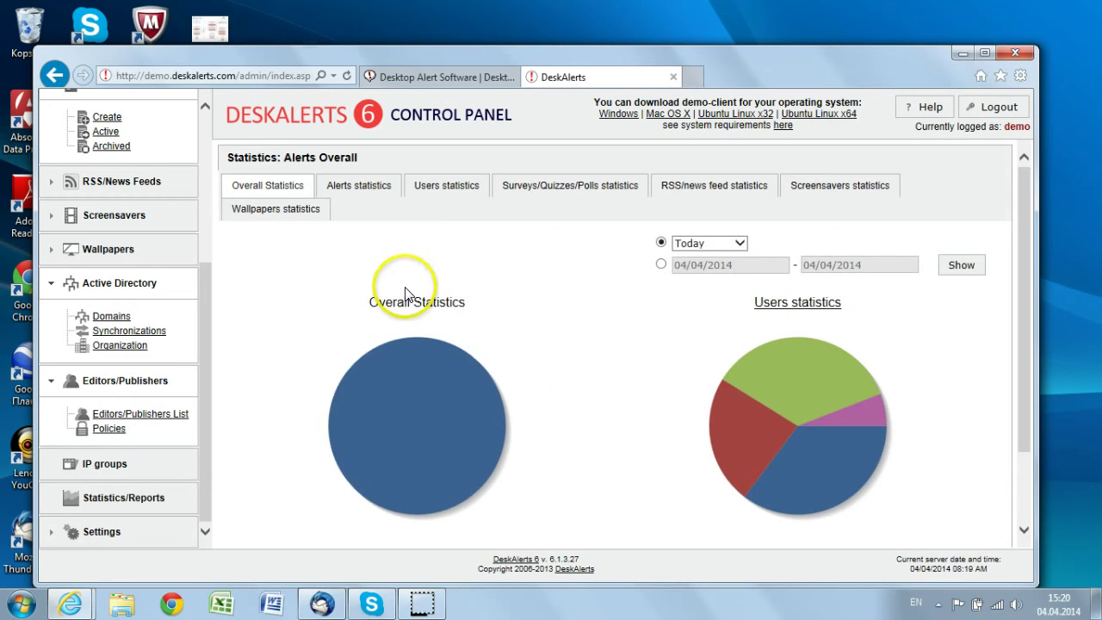
left_click_drag(1020, 290, 1020, 240)
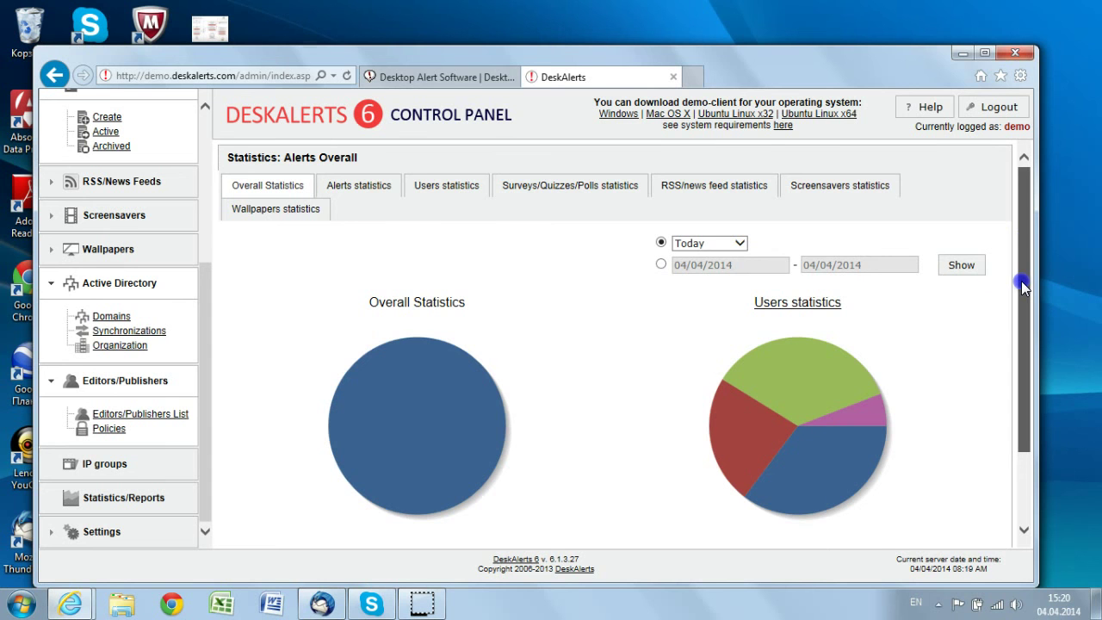
left_click_drag(1020, 280, 1040, 513)
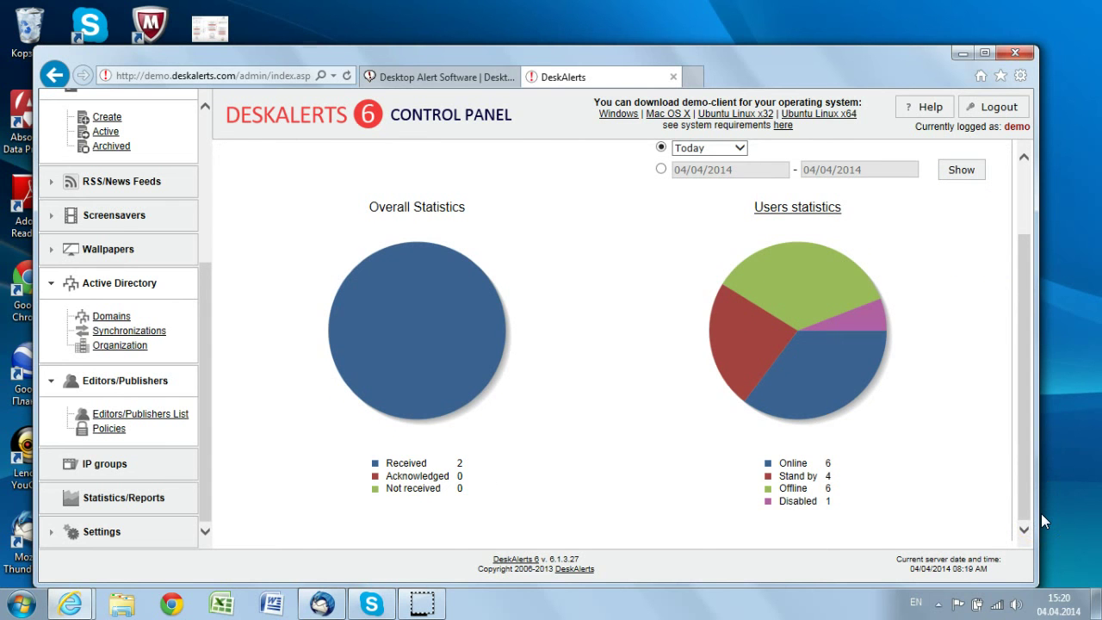
left_click(1018, 180)
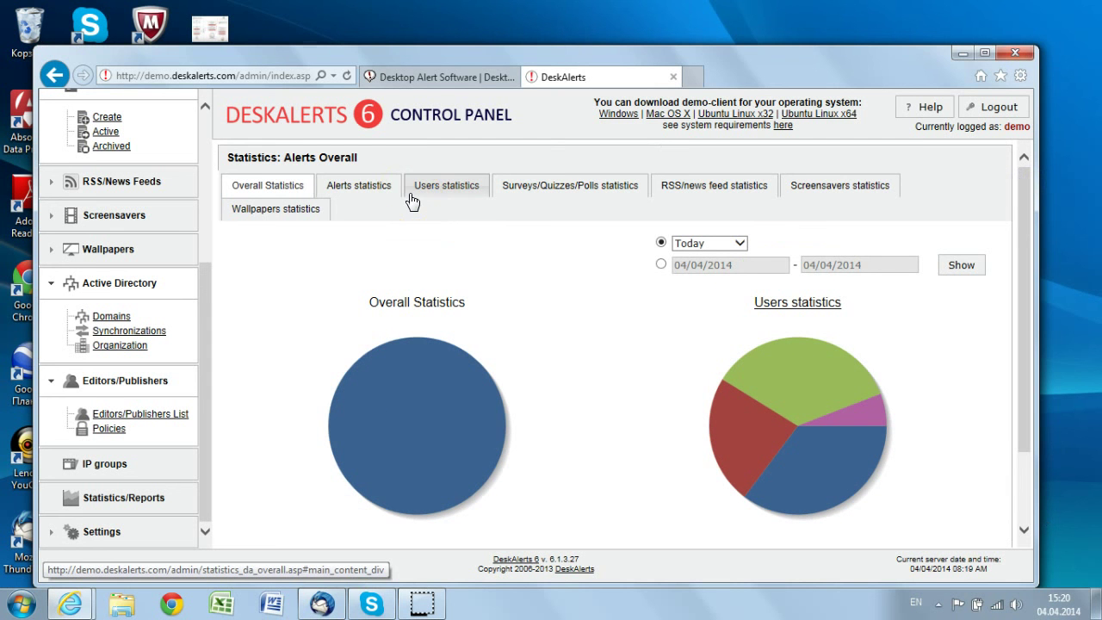
left_click(346, 189)
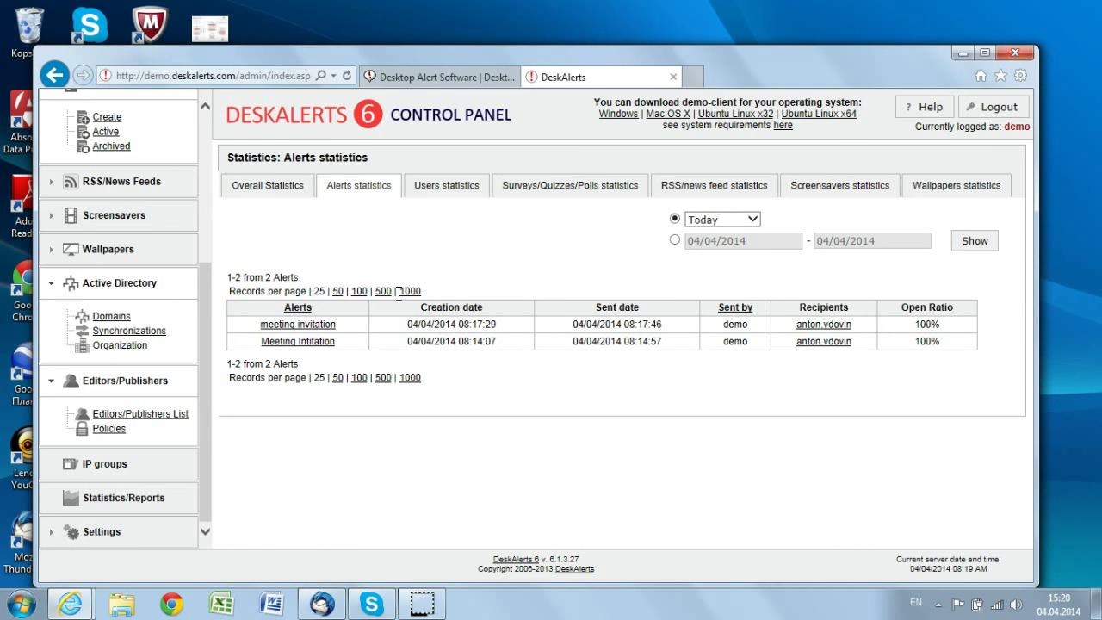
left_click(307, 325)
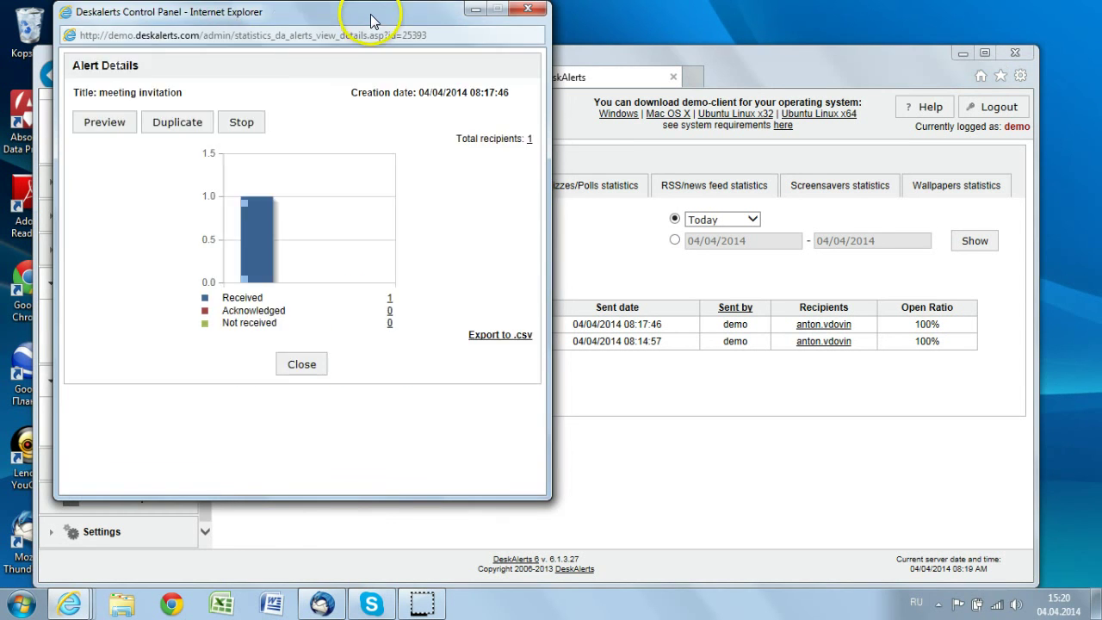
left_click_drag(371, 13, 593, 32)
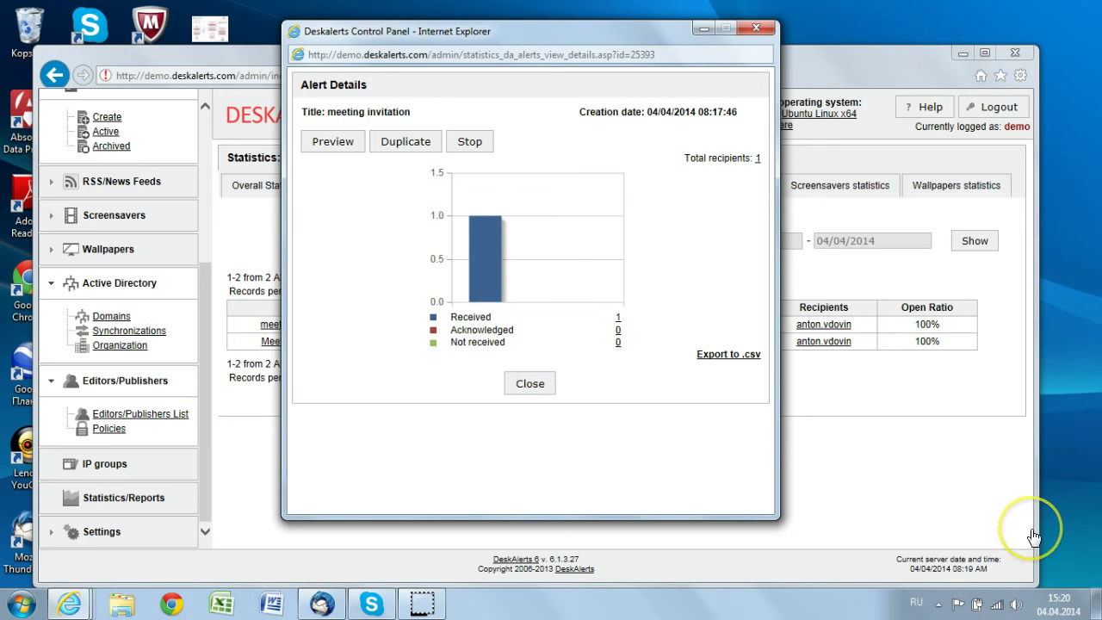
left_click(619, 323)
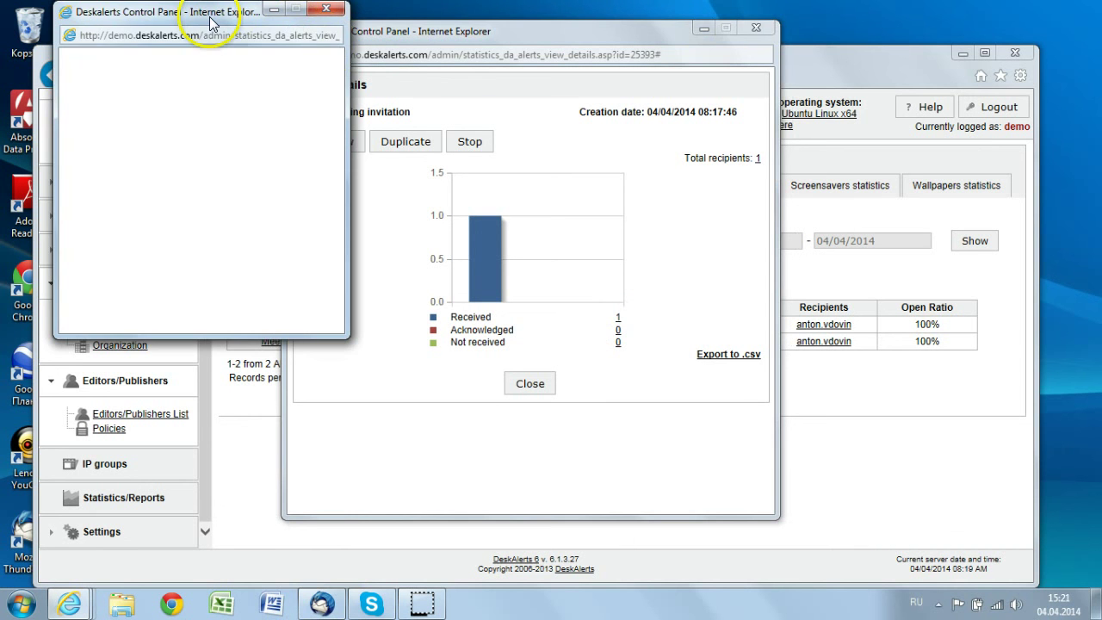
left_click_drag(211, 23, 168, 122)
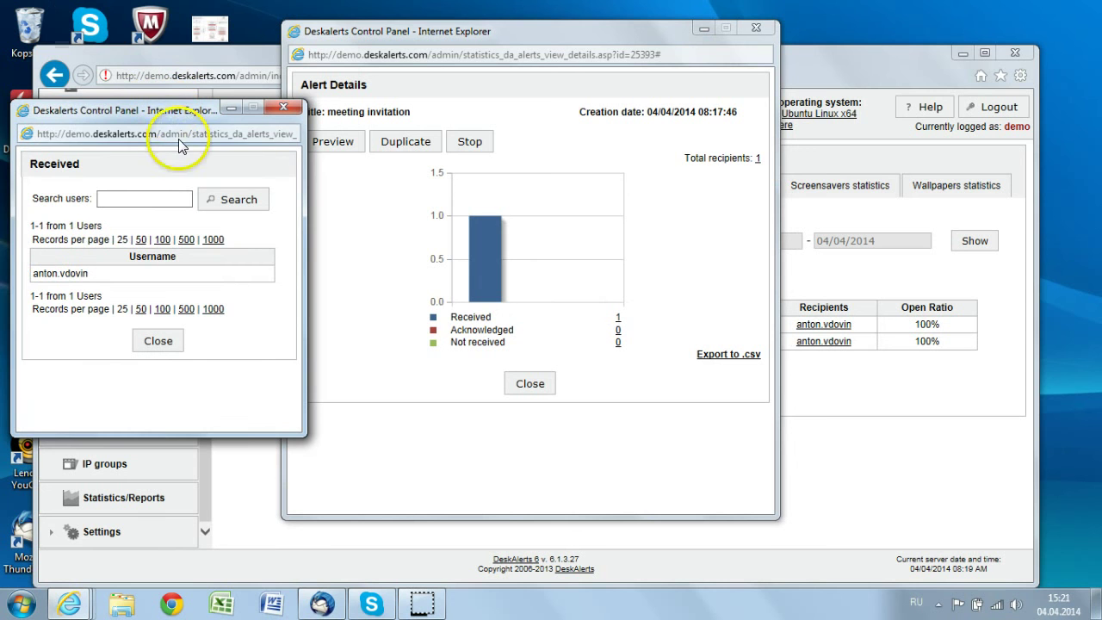
left_click(90, 274)
left_click_drag(89, 274, 34, 274)
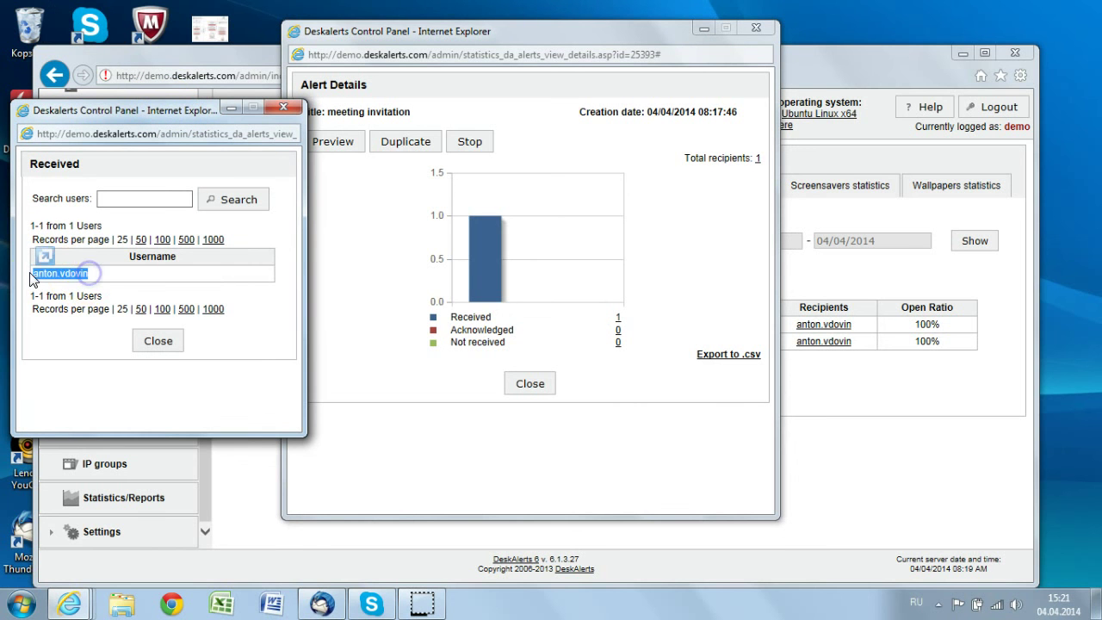
left_click(93, 276)
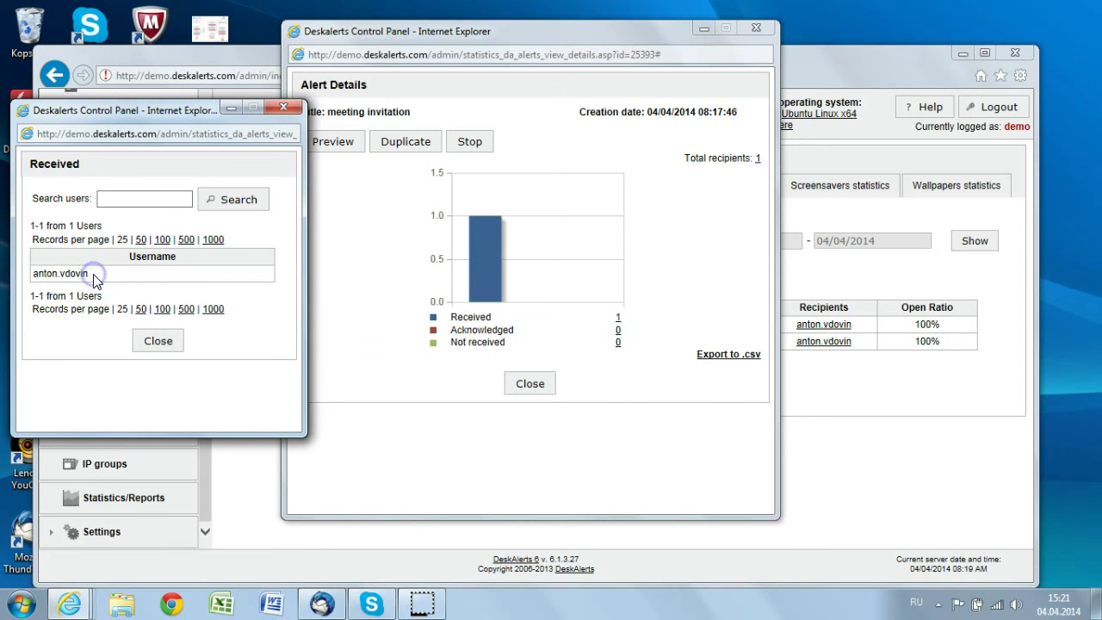
left_click(282, 108)
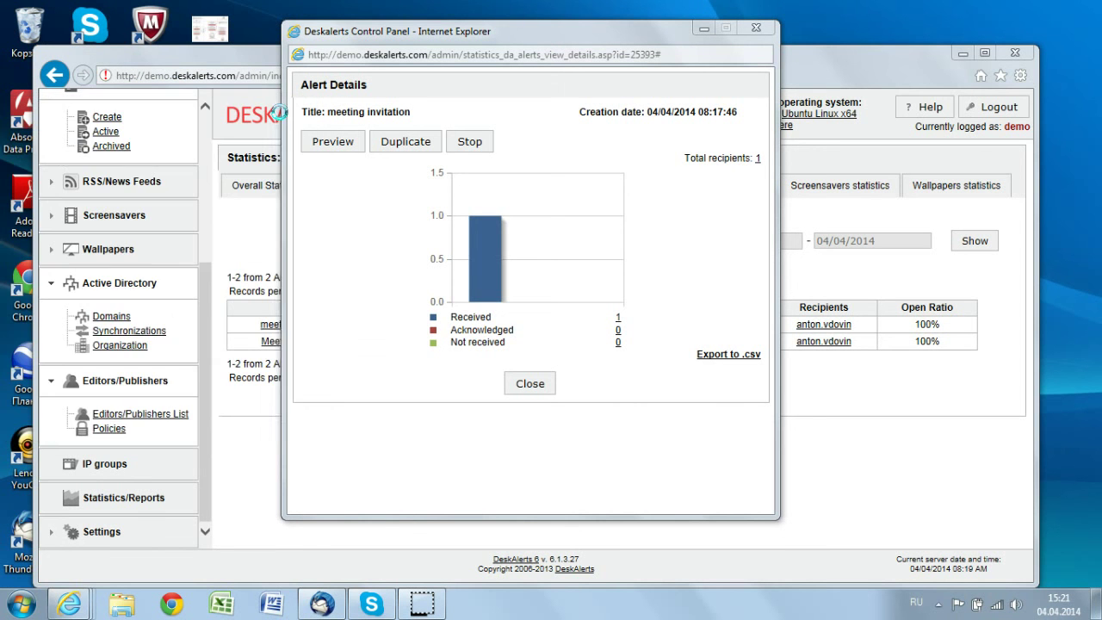
left_click(756, 29)
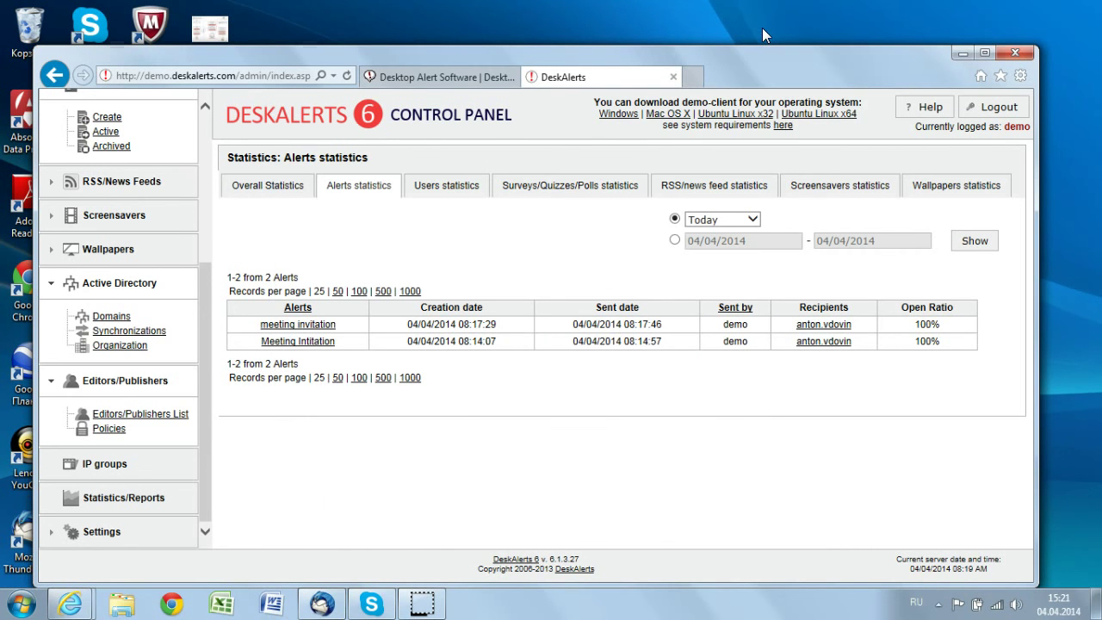
left_click(703, 382)
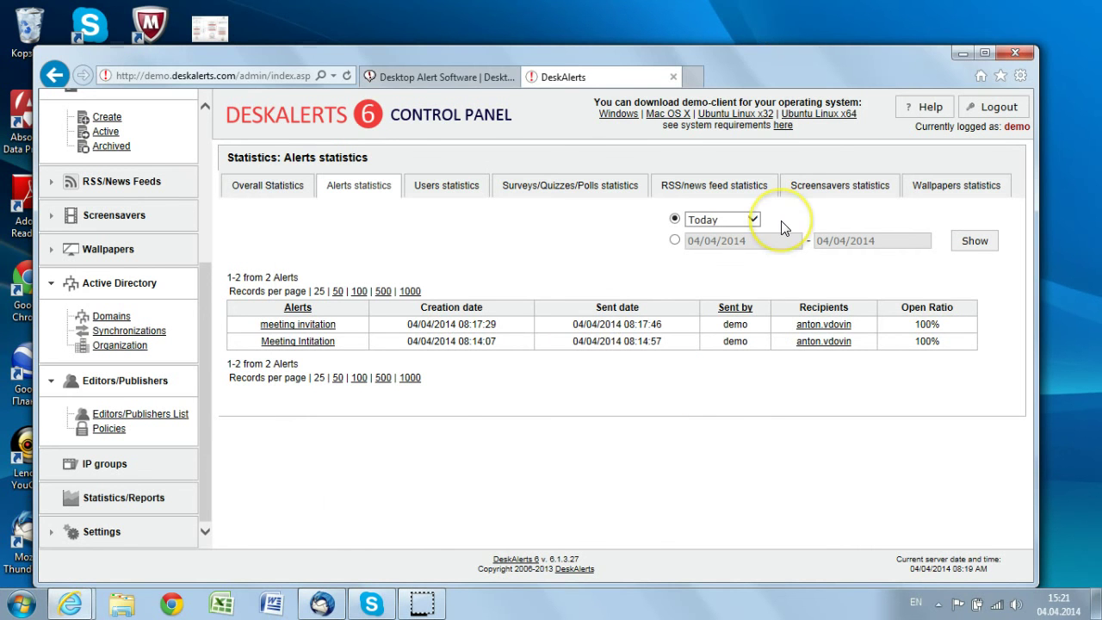
left_click(830, 325)
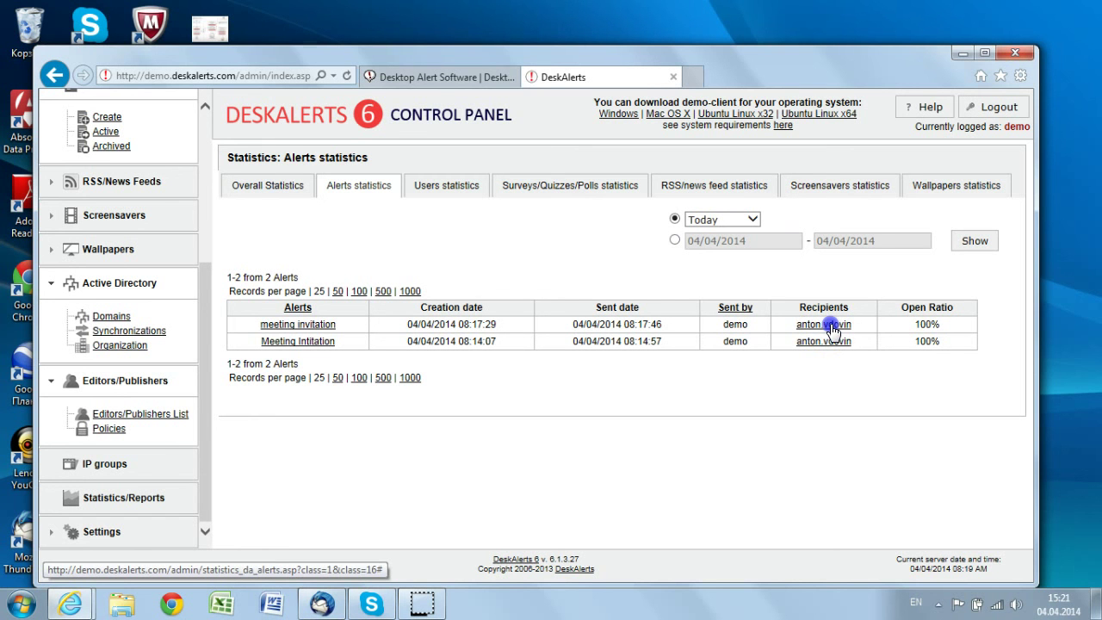
left_click(833, 340)
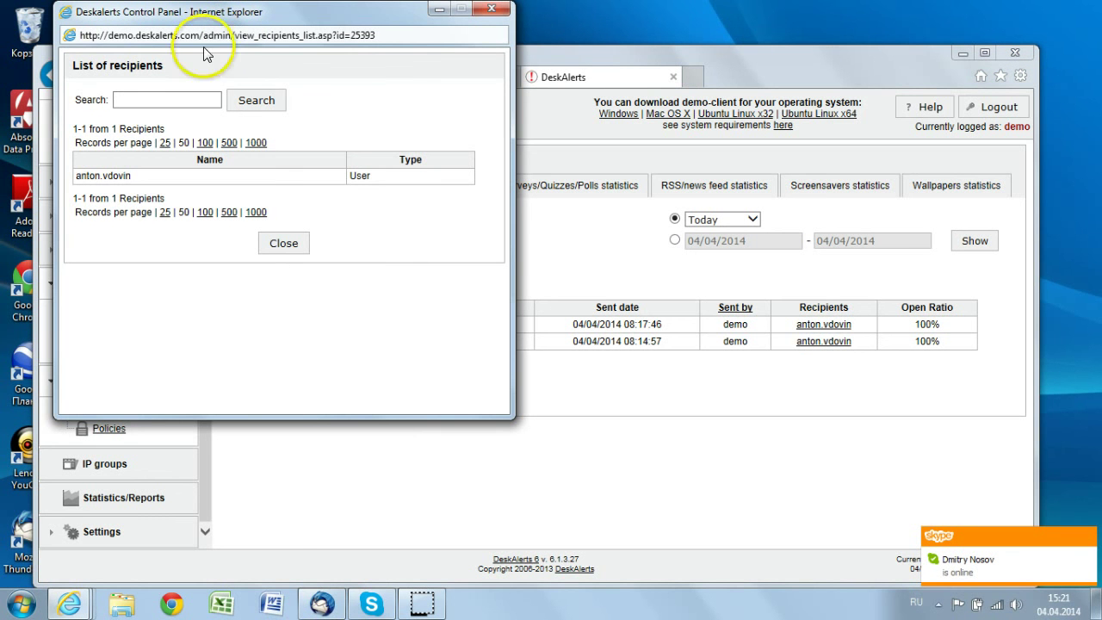
left_click_drag(335, 14, 502, 99)
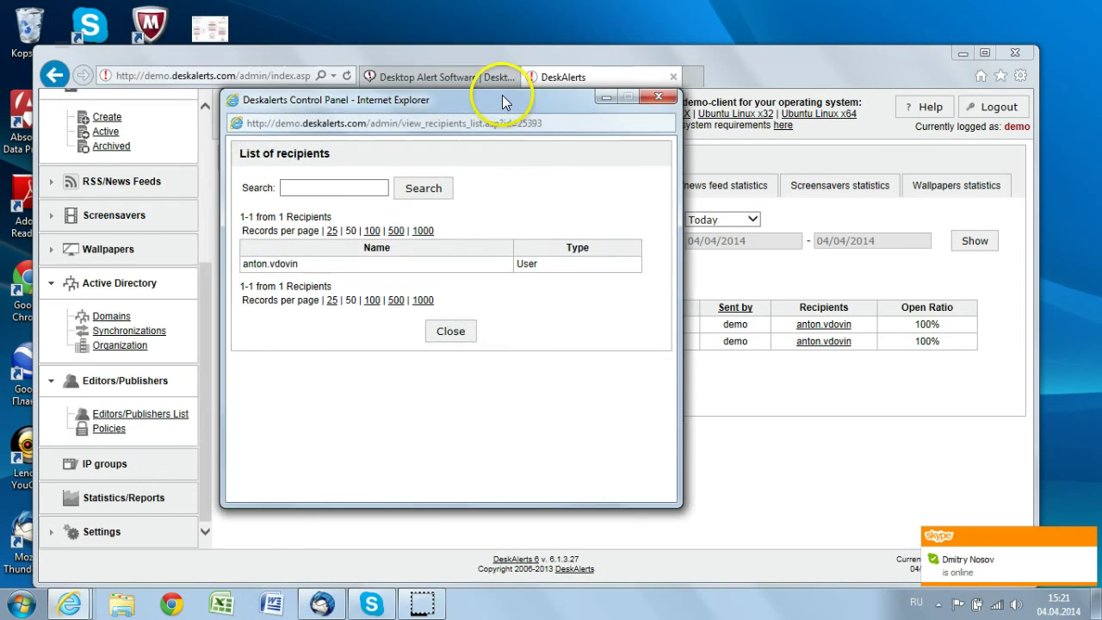
left_click(657, 93)
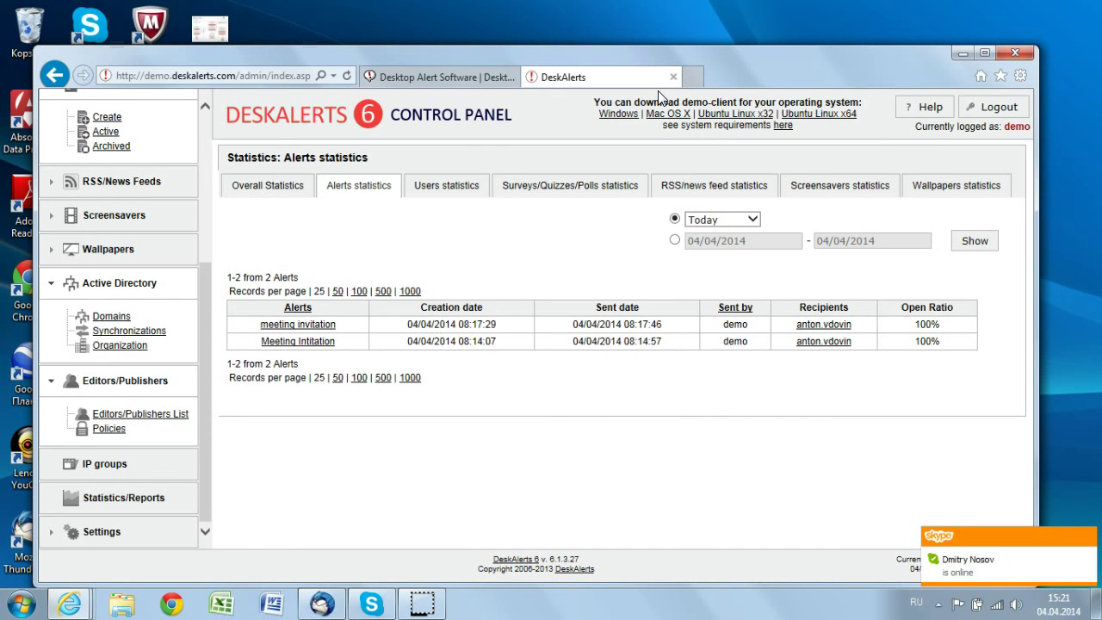
left_click(422, 33)
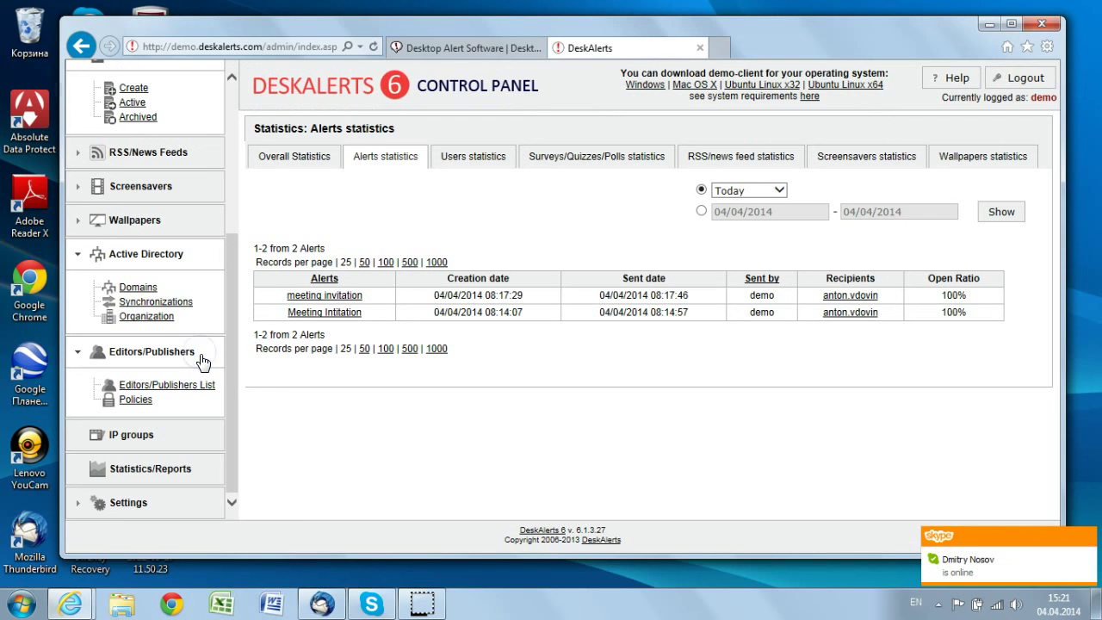
left_click(414, 32)
left_click_drag(414, 25, 393, 35)
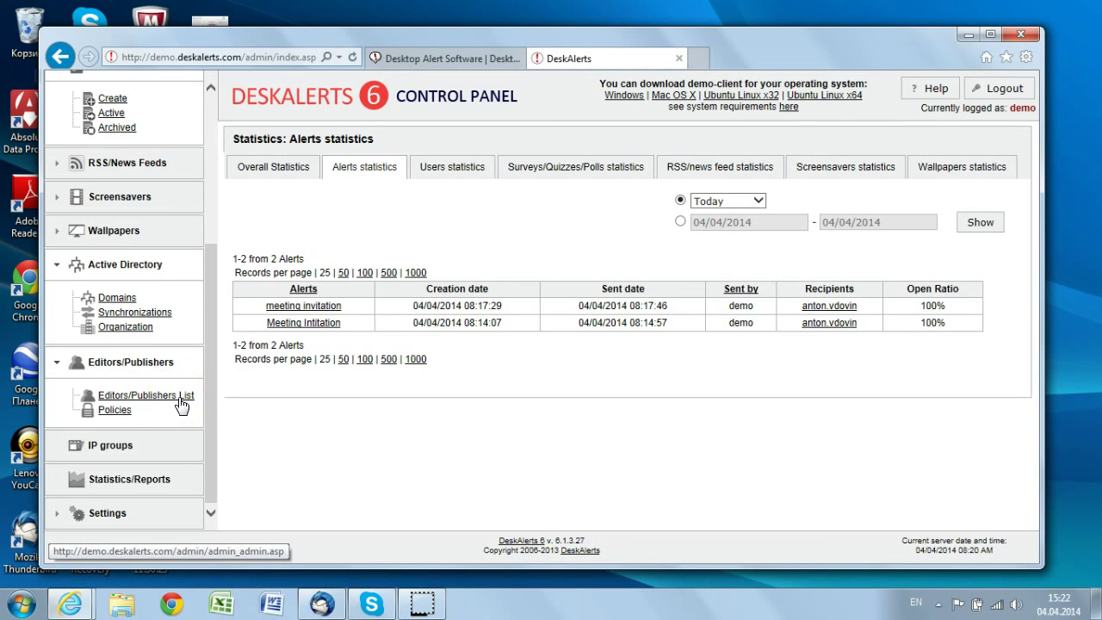
From the 34-entry Editors/Publishers list, open the empty Add editor/publisher form
left_click(114, 412)
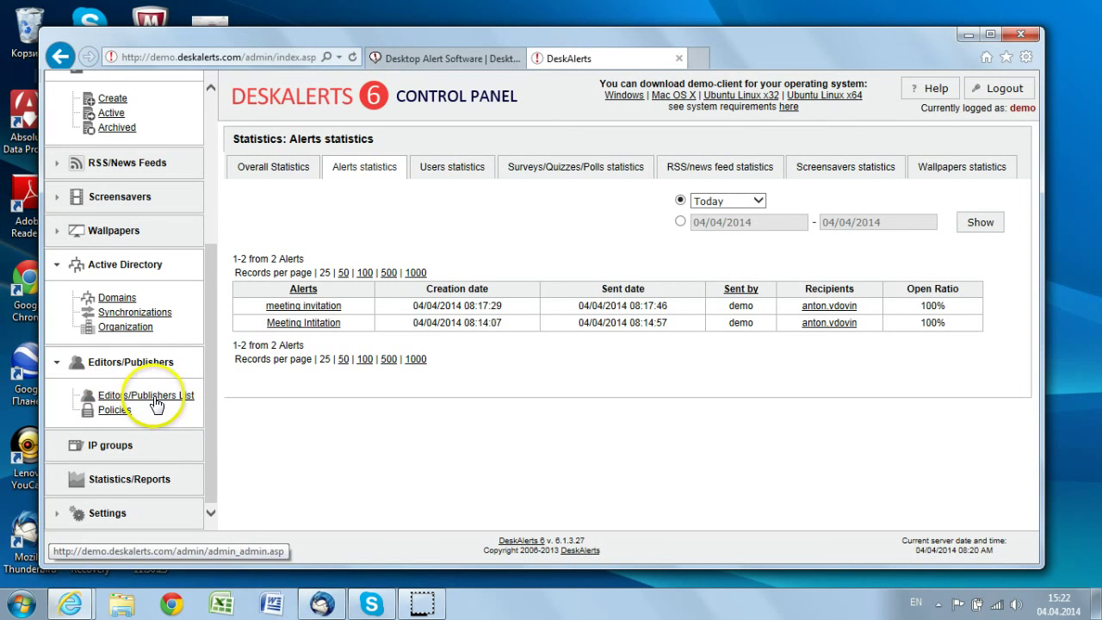
left_click(154, 401)
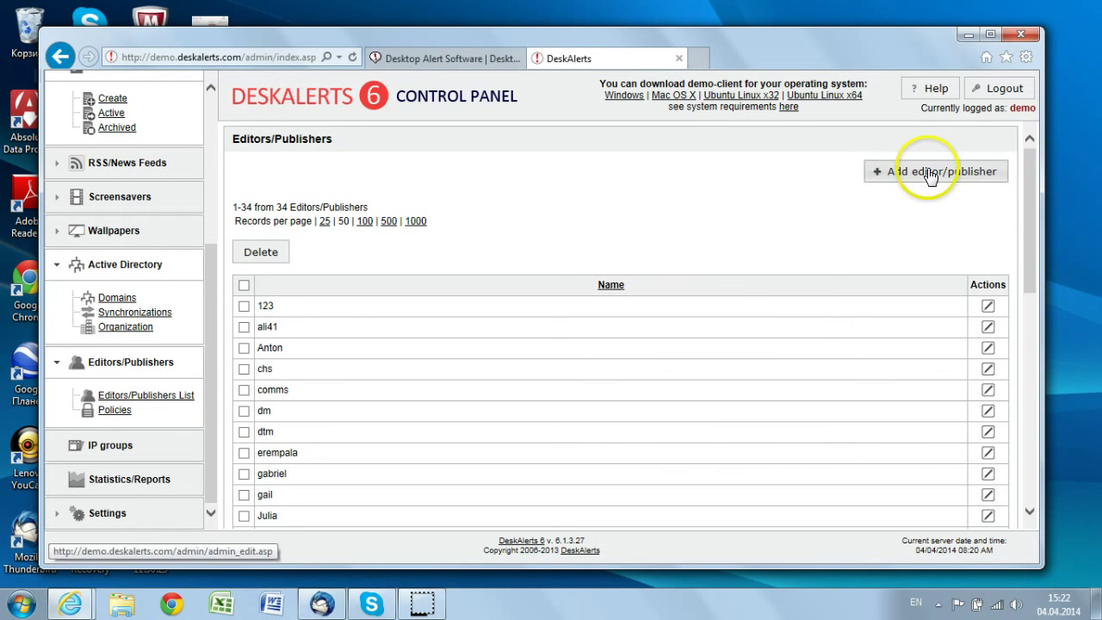
scroll(1029, 234, "down", 1)
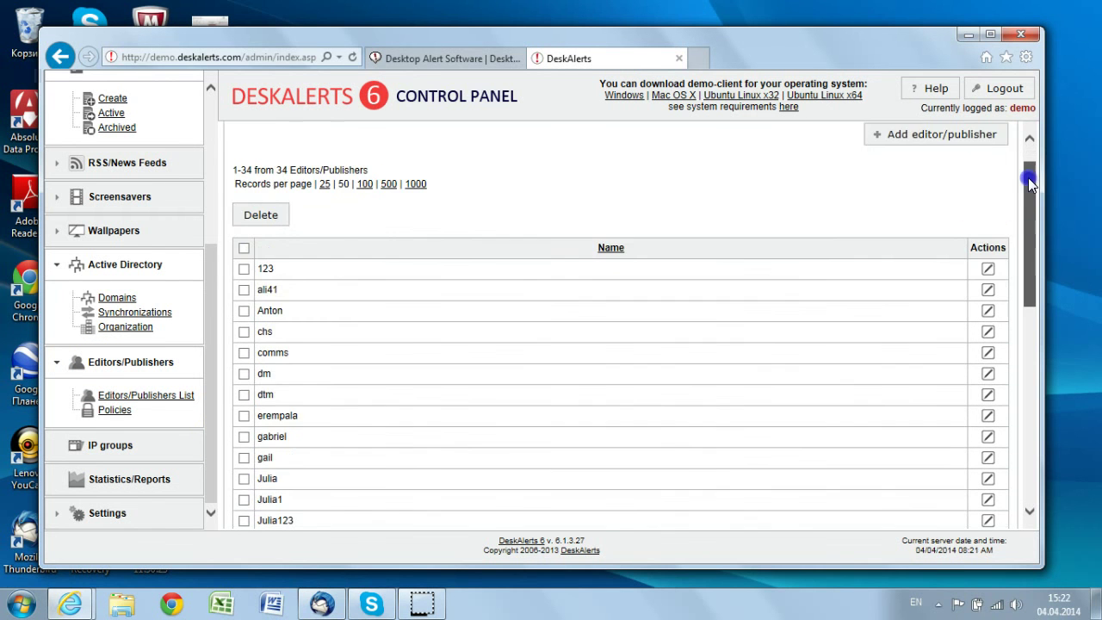
scroll(1028, 178, "up", 1)
left_click(962, 176)
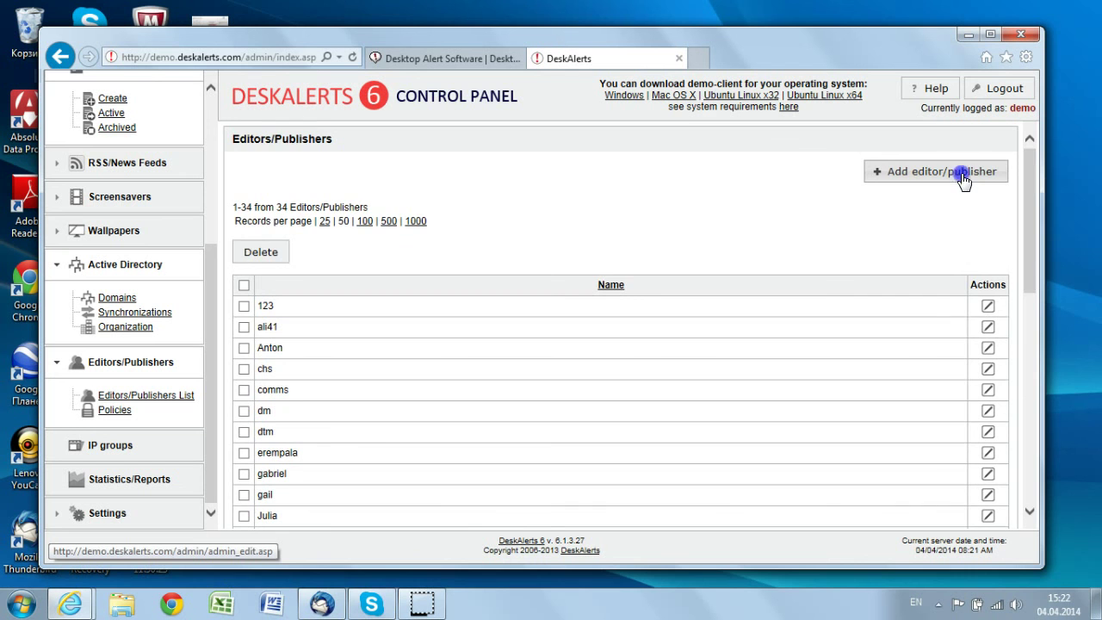
left_click(941, 177)
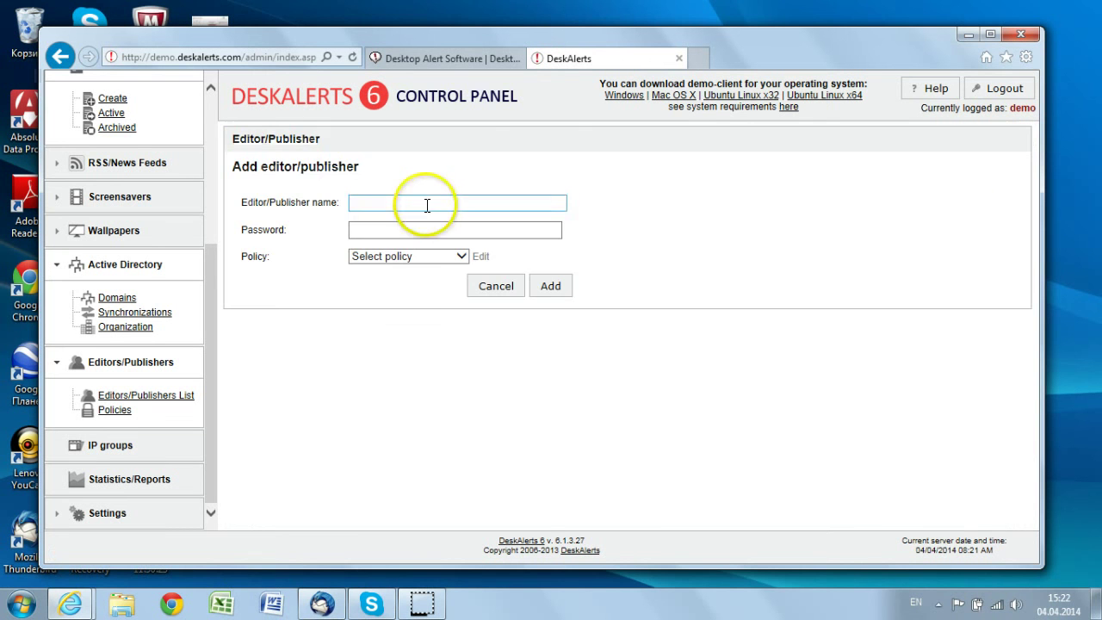
Enter 'Manager Account' as the editor name and a password, leaving the policy unselected
left_click(395, 206)
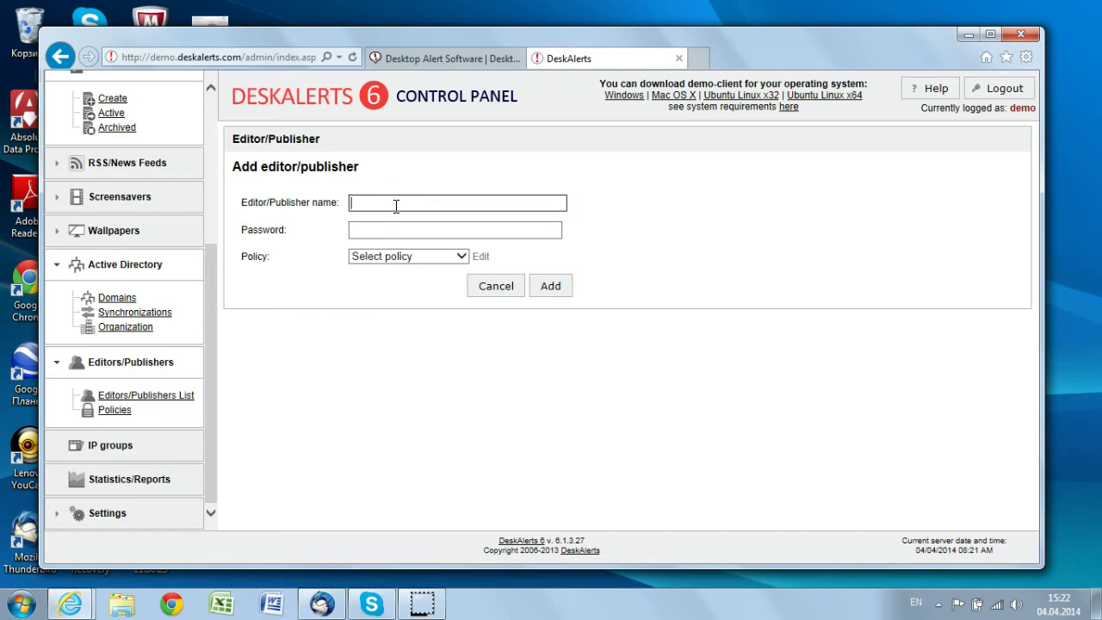
left_click(396, 206)
type("Manager Account")
left_click(413, 229)
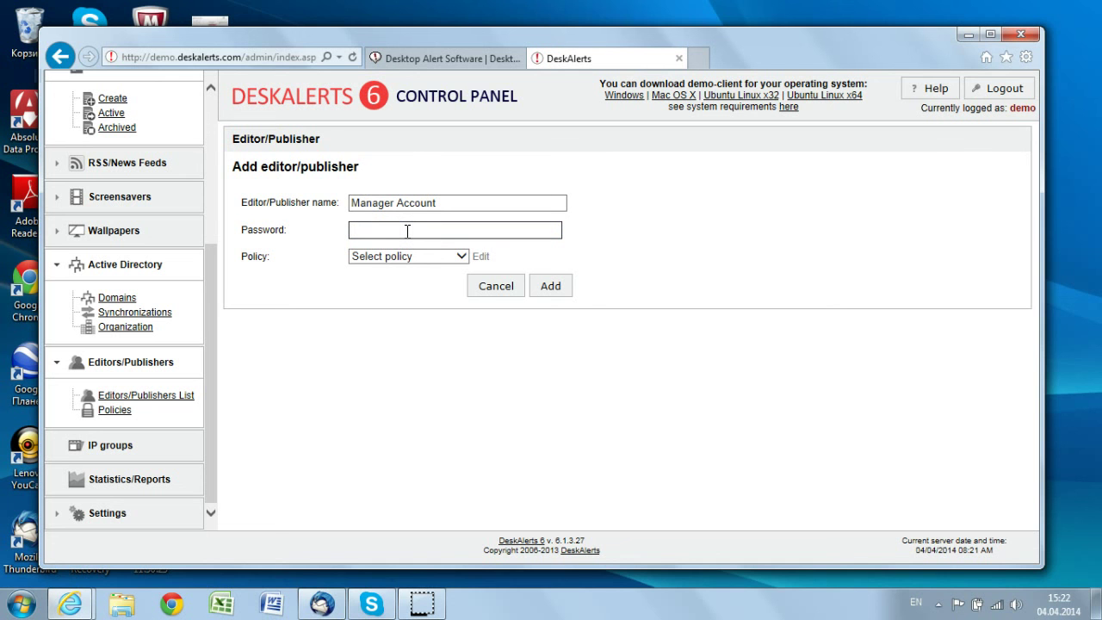
type("passwo")
left_click(430, 257)
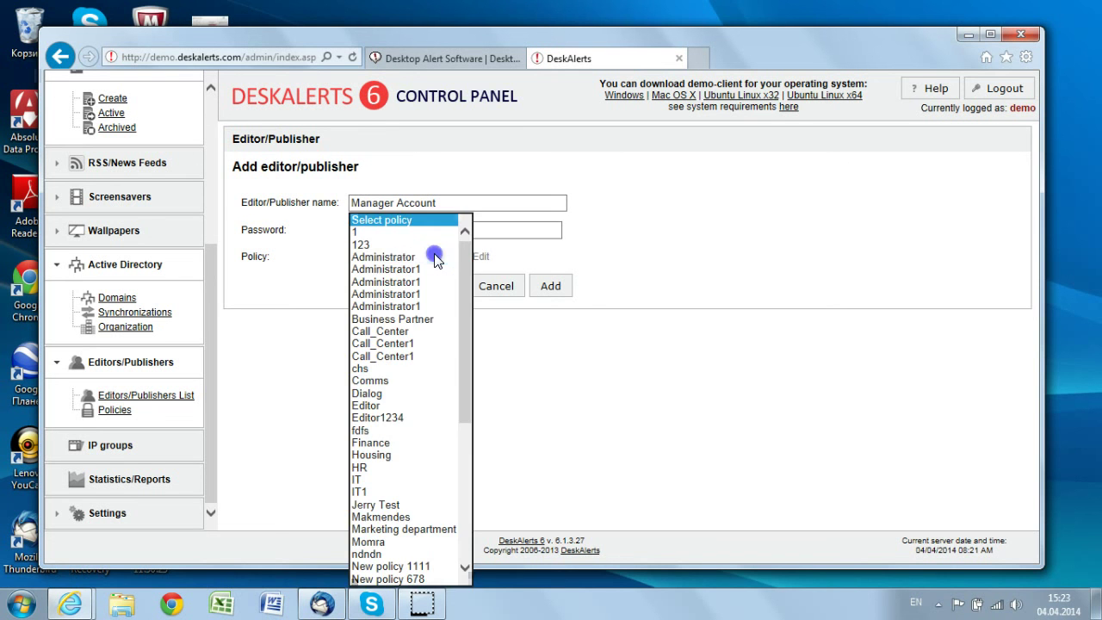
left_click(584, 368)
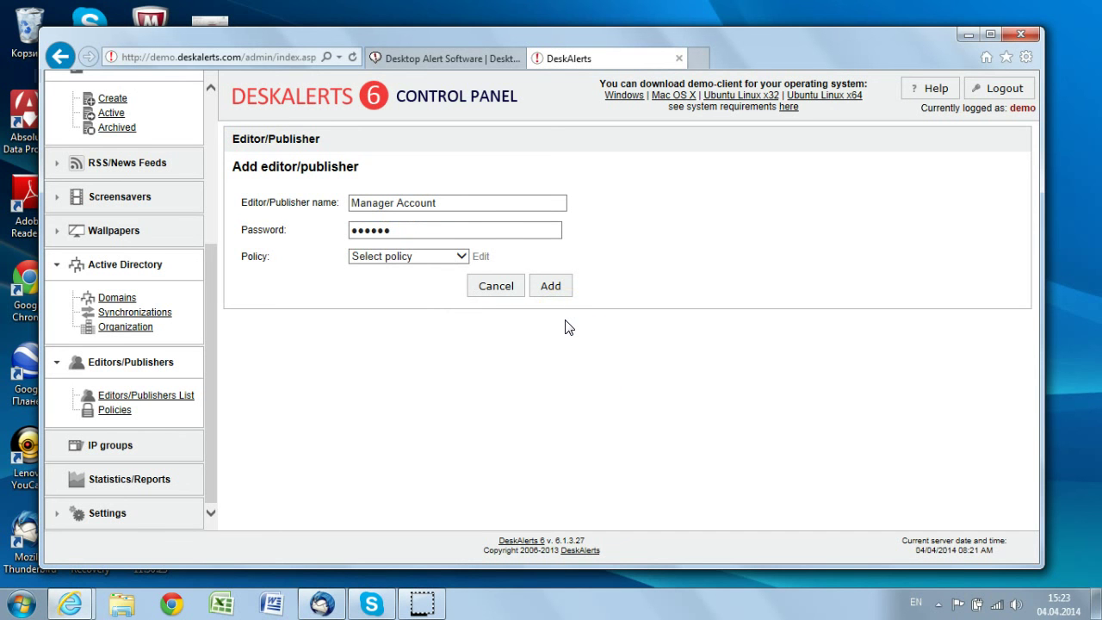
Try adding the editor, dismiss the missing-policy warning, and go to the Policies list
left_click(555, 288)
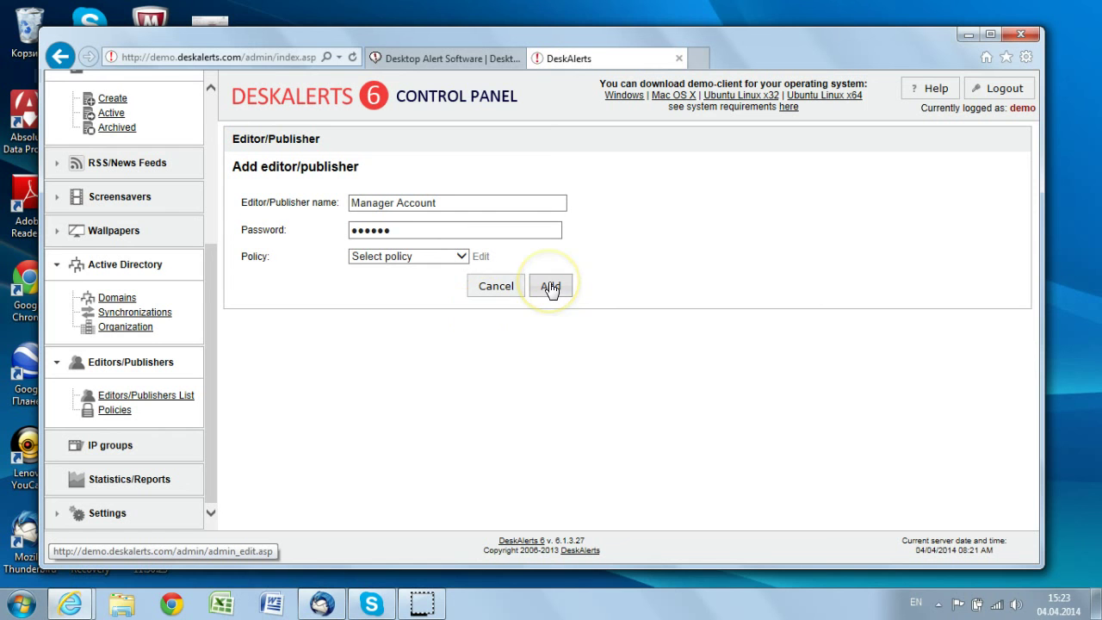
left_click(542, 288)
left_click(545, 290)
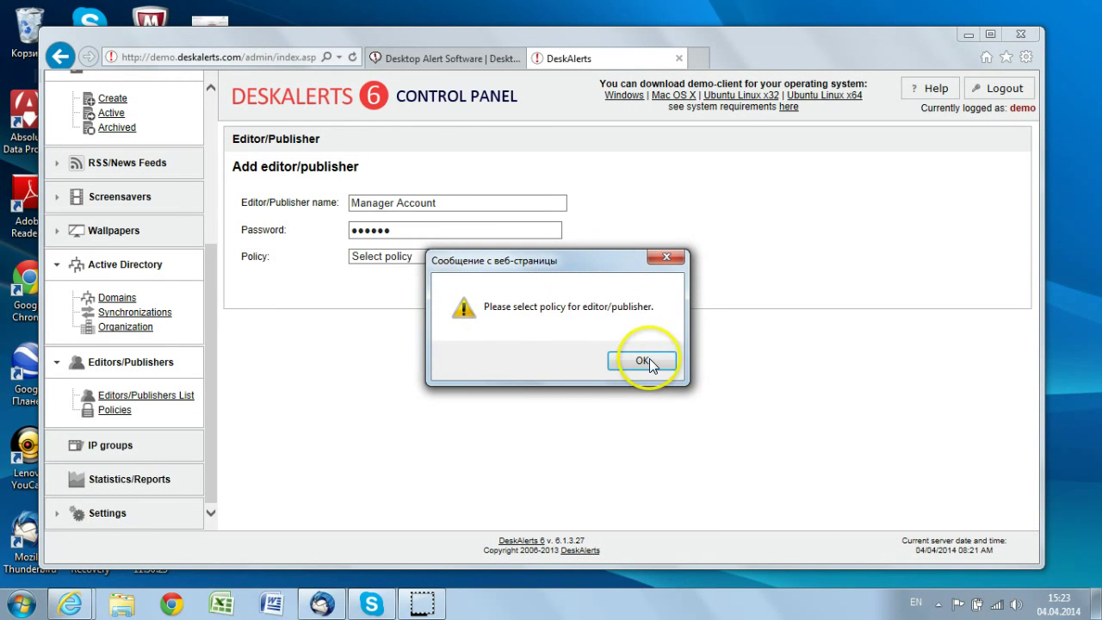
left_click(644, 262)
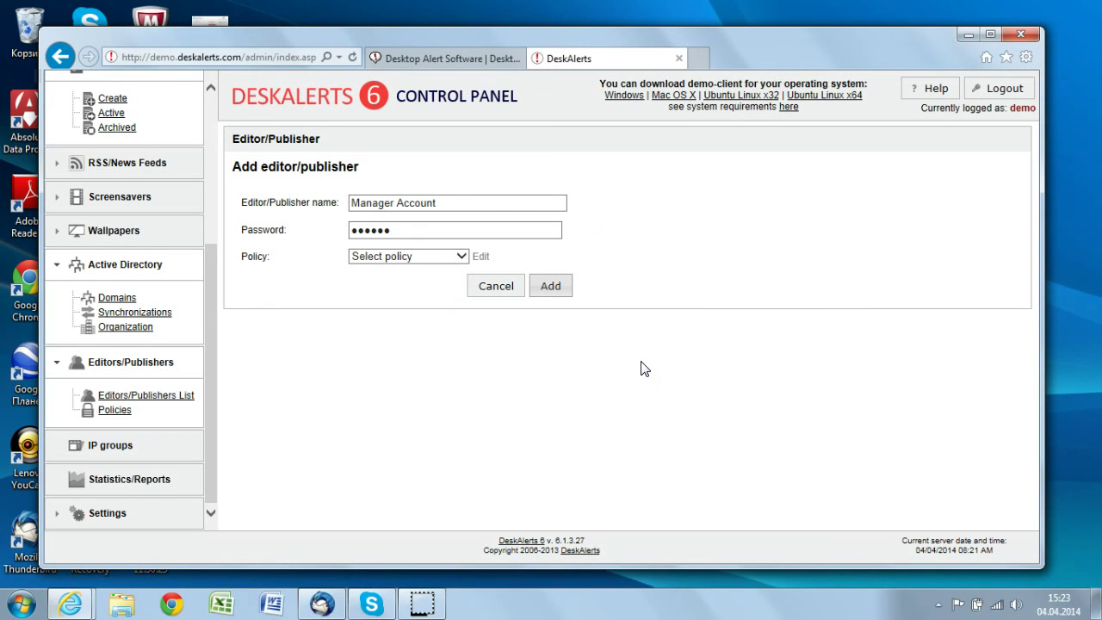
left_click(105, 410)
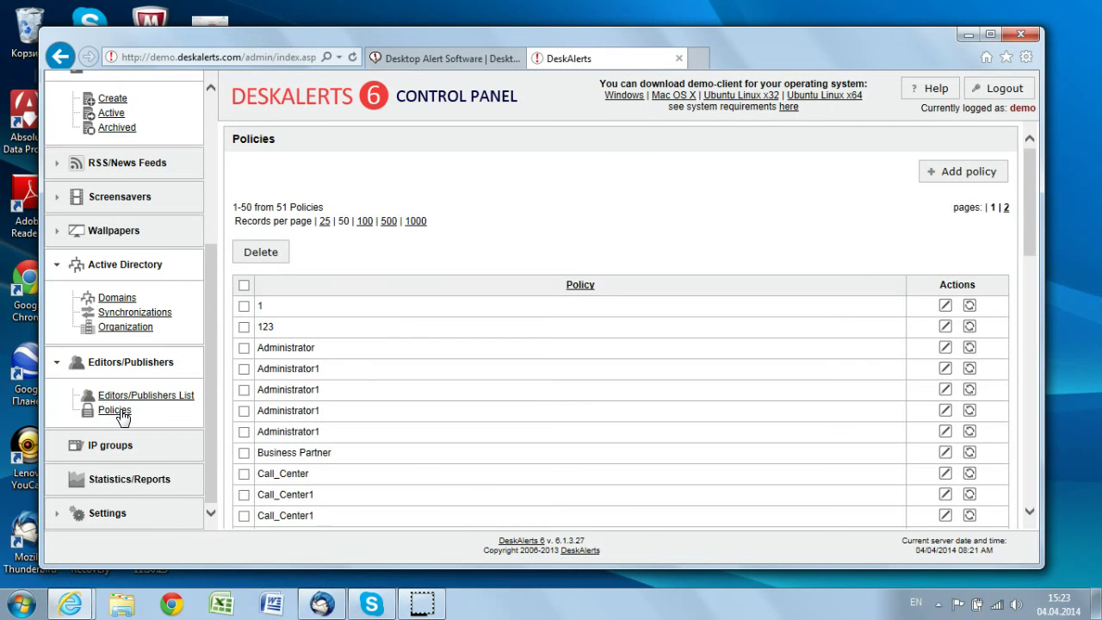
Start a new policy named 'Policy' with the Editor/Publisher role
left_click(971, 174)
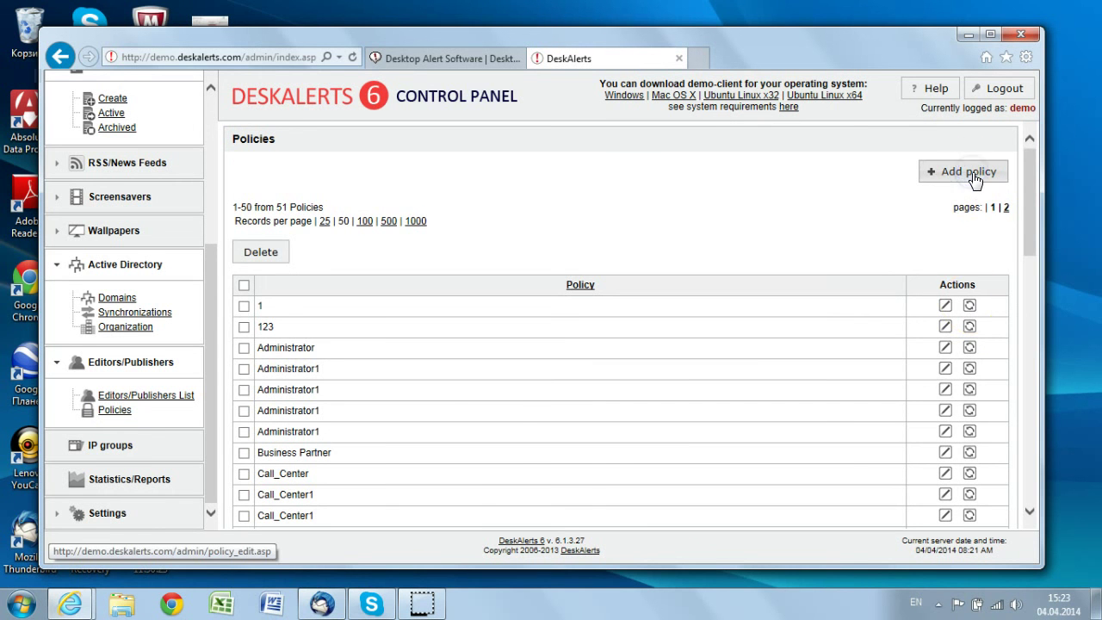
left_click(314, 194)
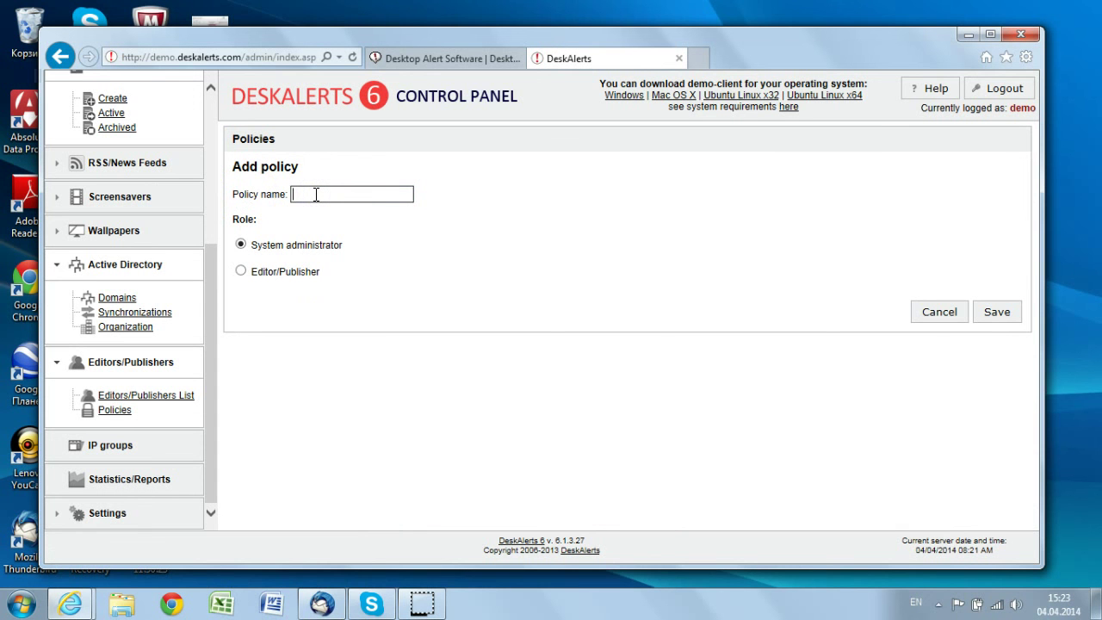
type("Policy")
left_click(277, 271)
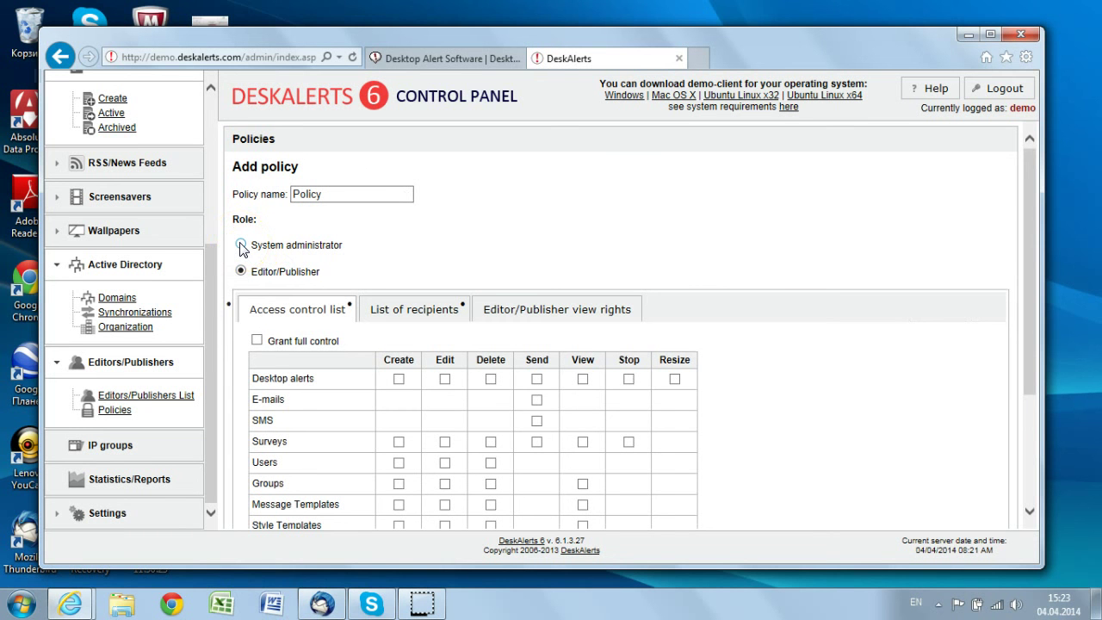
left_click(318, 270)
left_click_drag(1031, 265, 1032, 330)
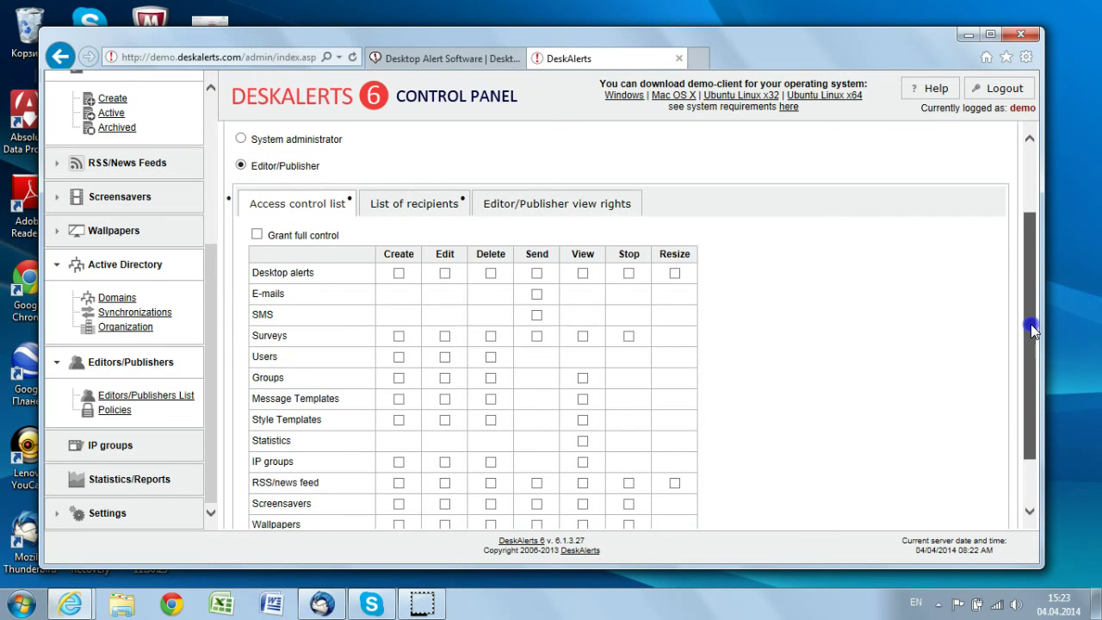
left_click(271, 228)
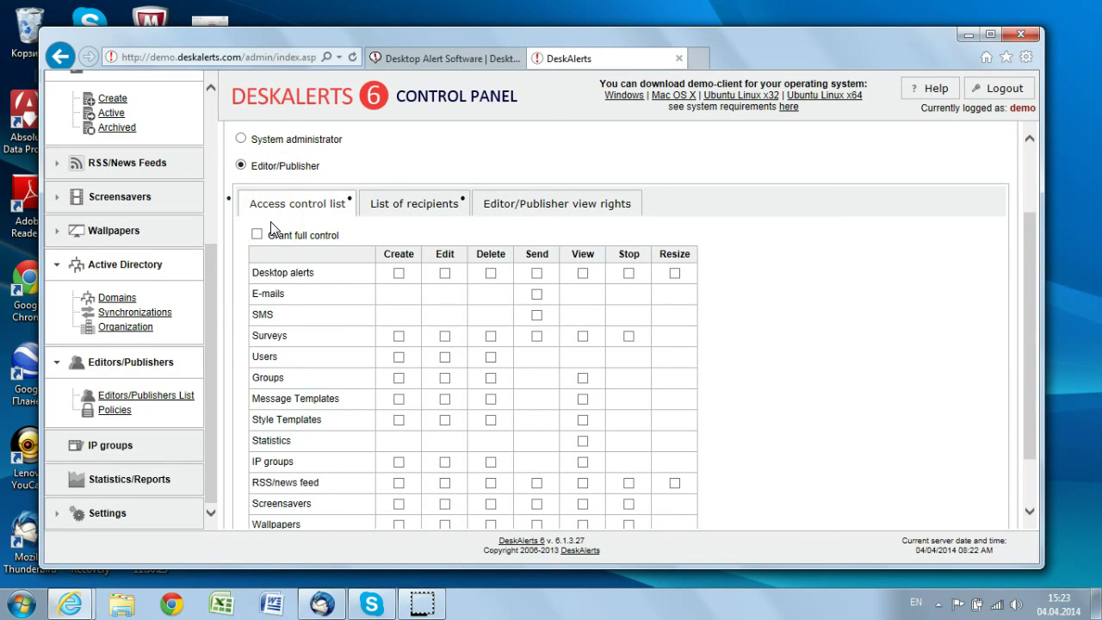
left_click_drag(1030, 267, 1032, 308)
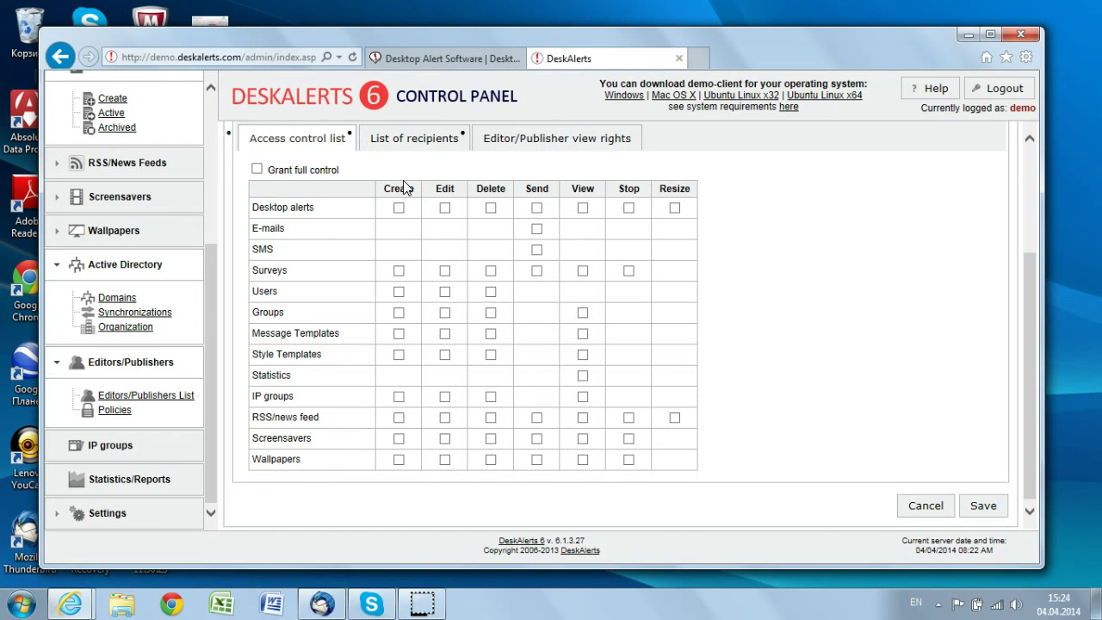
Grant desktop alert create/send/view/edit/stop, e-mail sending, and survey create and stop rights
left_click(398, 209)
left_click(628, 209)
left_click(536, 228)
left_click(398, 271)
left_click(552, 281)
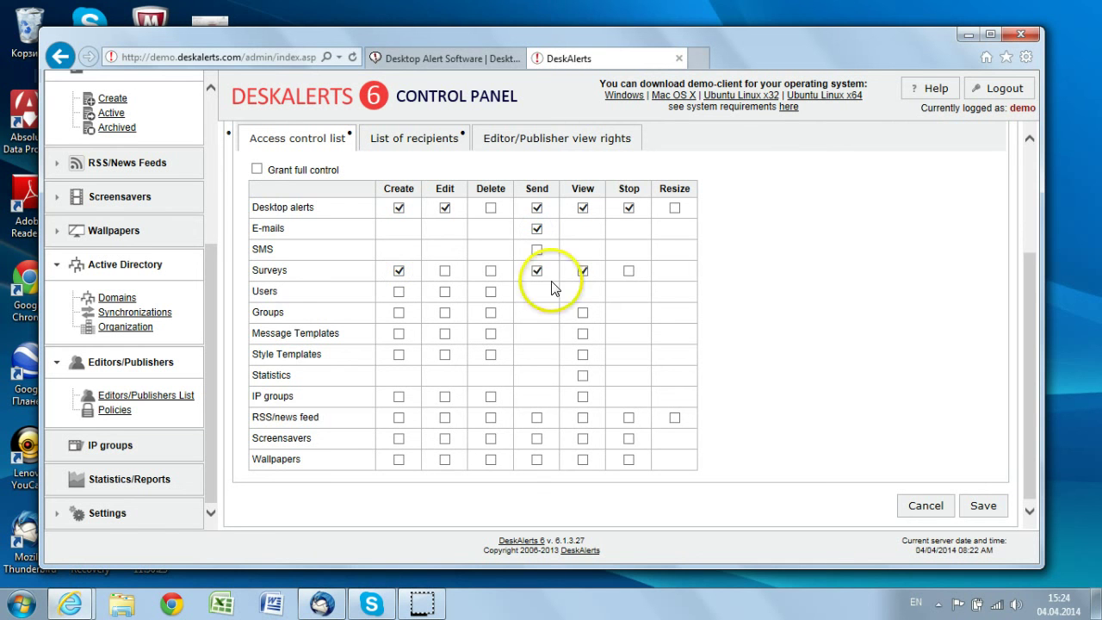
left_click(628, 271)
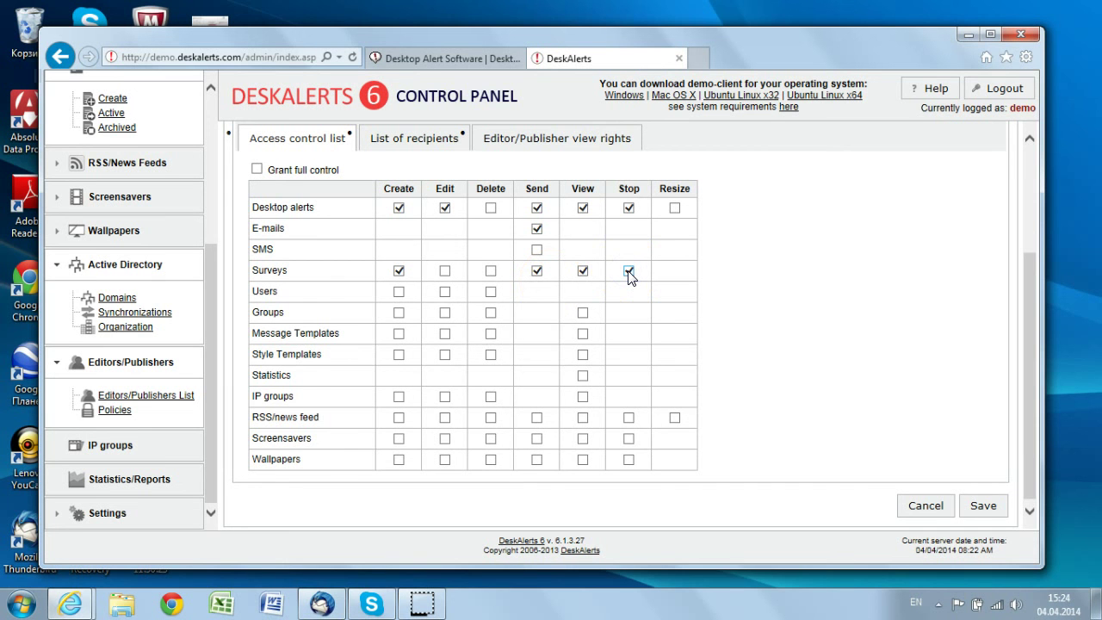
Add wallpaper create/send/view and user create/edit rights, then open the List of recipients settings
left_click(377, 448)
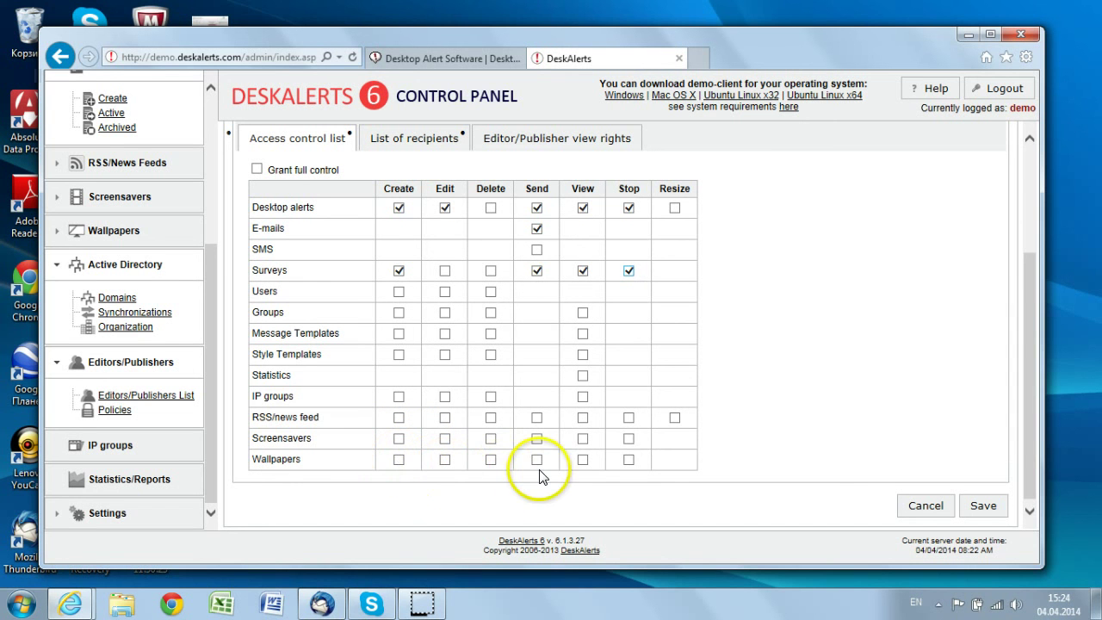
left_click(398, 460)
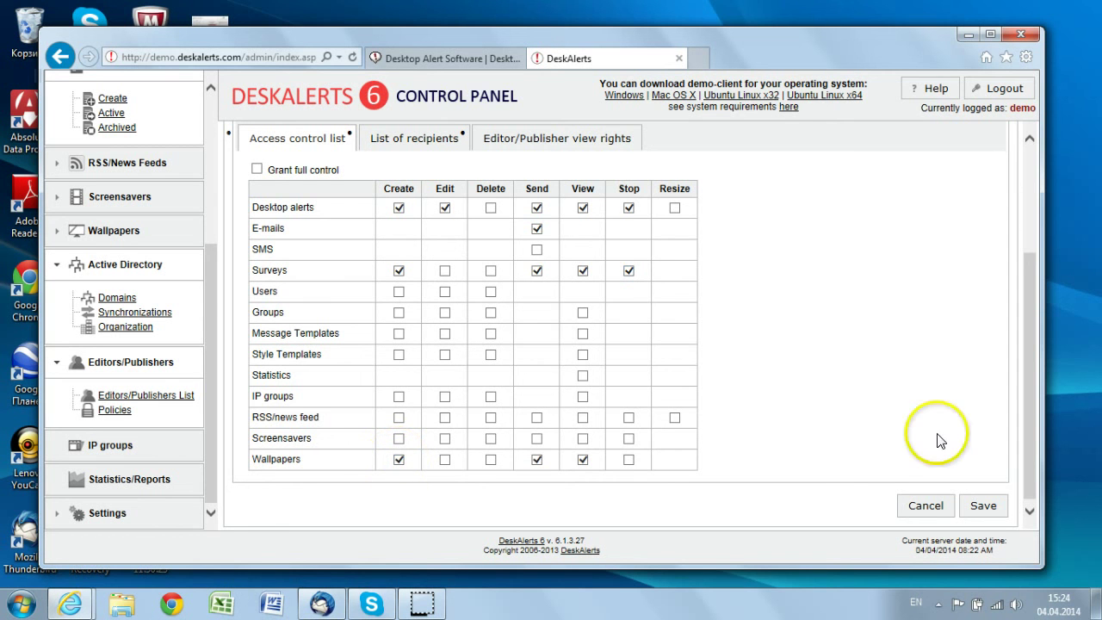
left_click(398, 293)
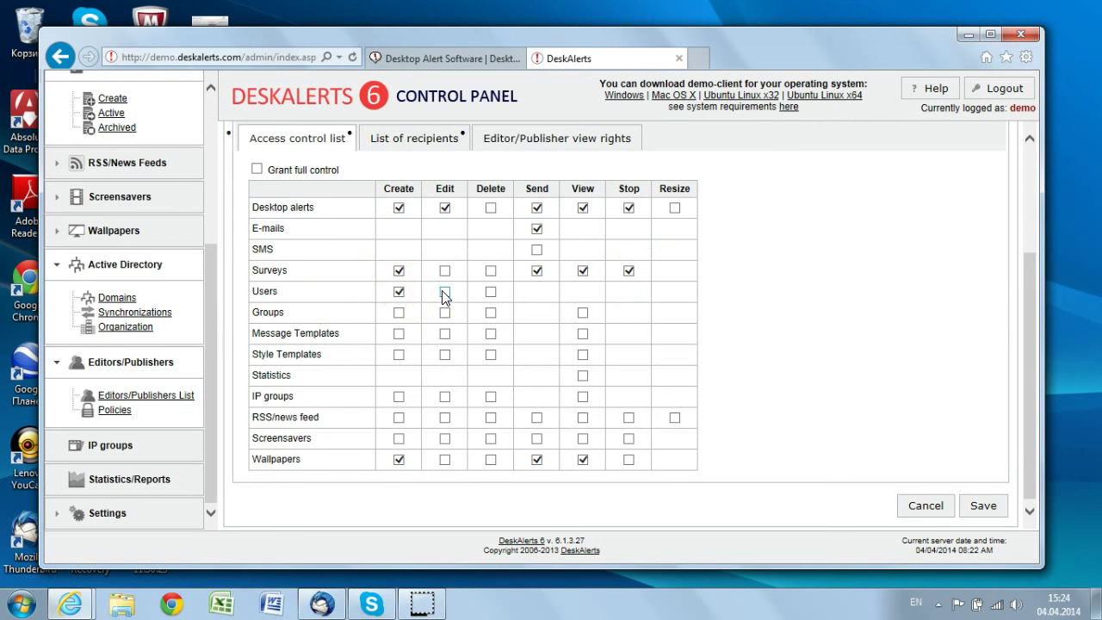
left_click(489, 292)
left_click(444, 292)
left_click(444, 293)
left_click(1024, 267)
scroll(1025, 262, "up", 2)
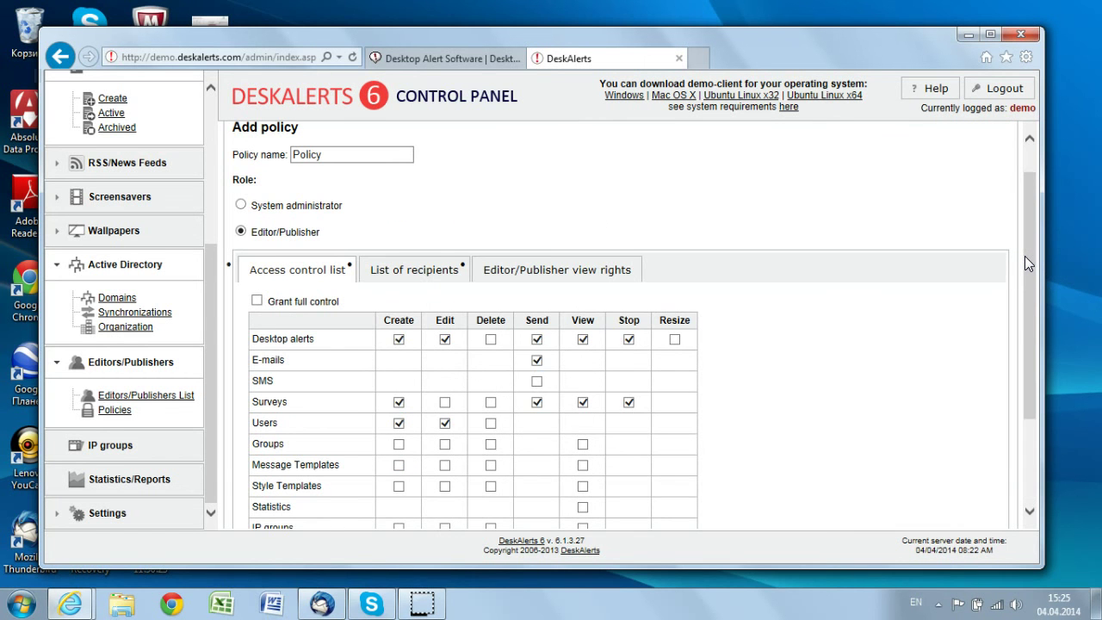
left_click(413, 270)
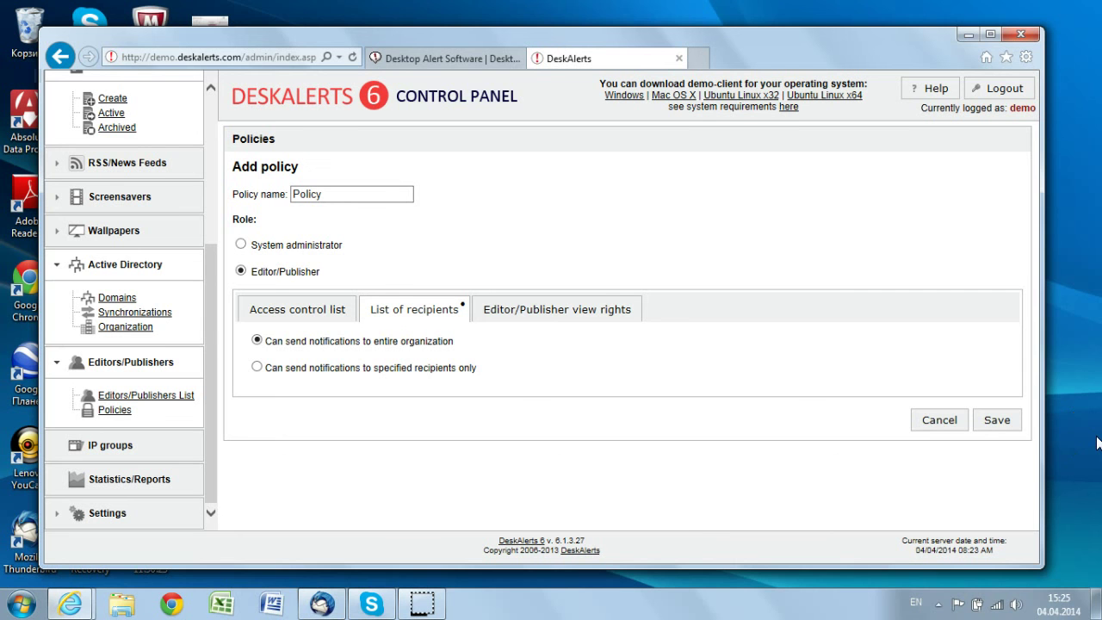
Limit the policy to 'Can send notifications to specified recipients only'
left_click(256, 366)
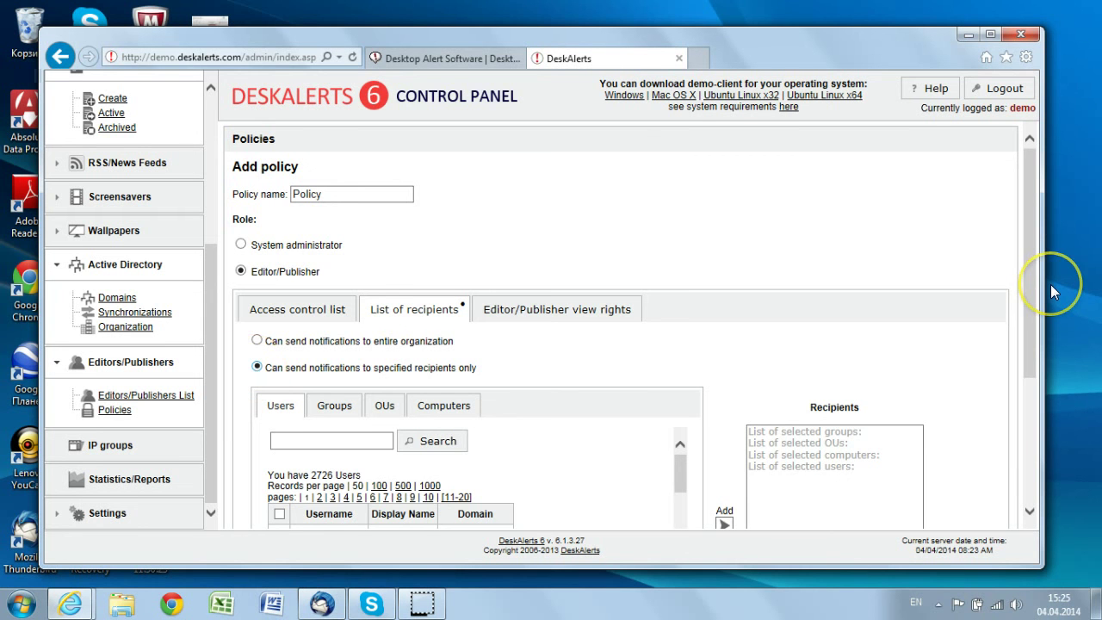
left_click_drag(1030, 266, 1034, 390)
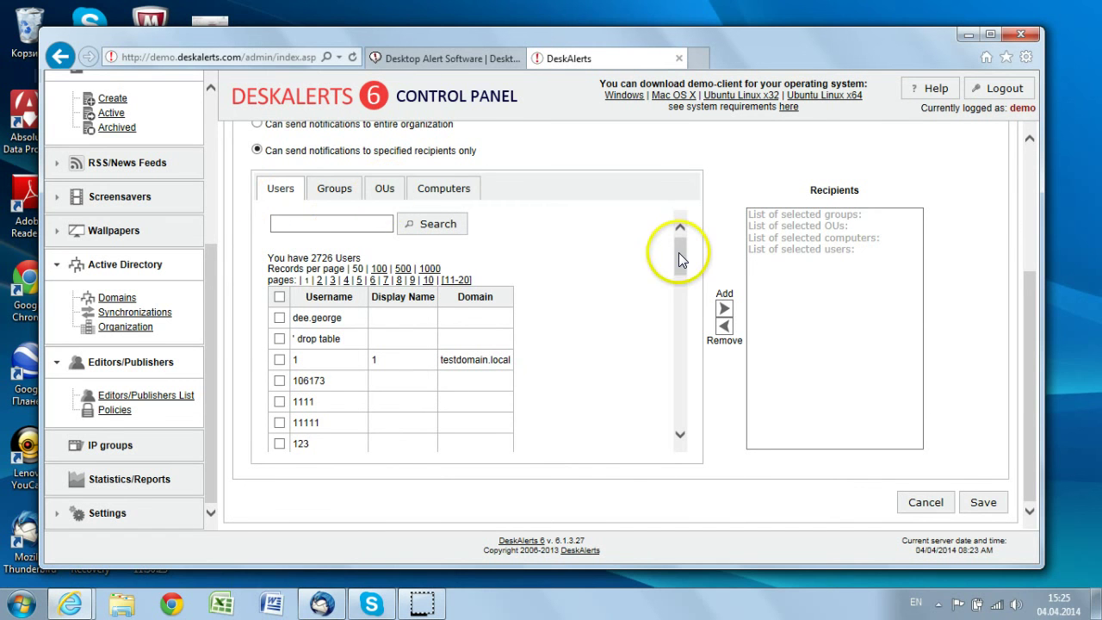
left_click_drag(678, 255, 676, 373)
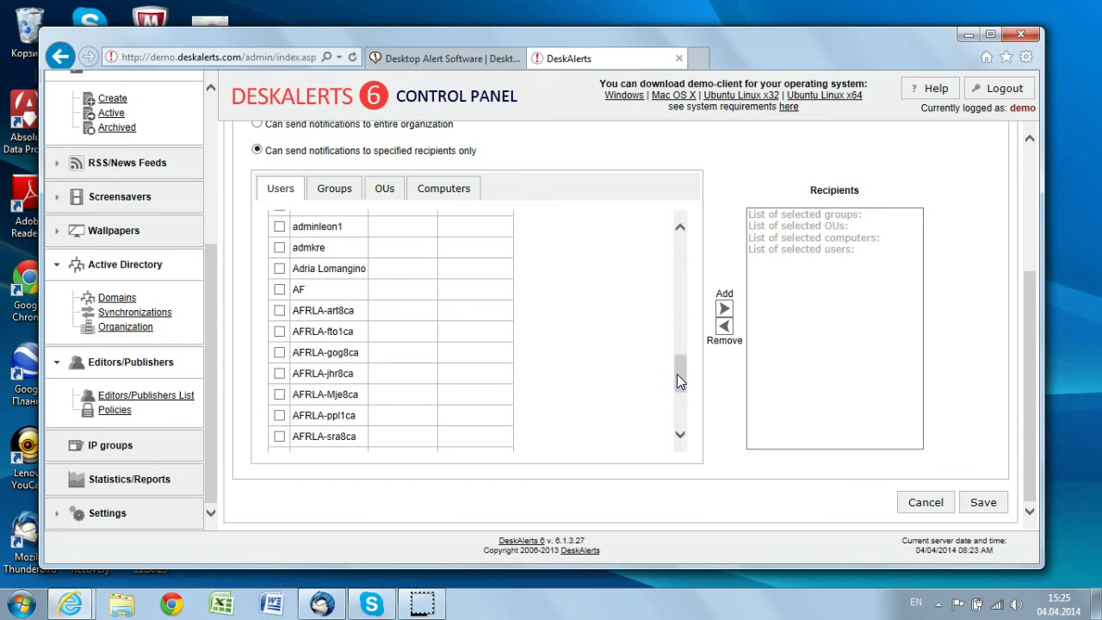
Tick five users on the Users tab and add them to the recipients list
left_click(278, 247)
left_click(279, 373)
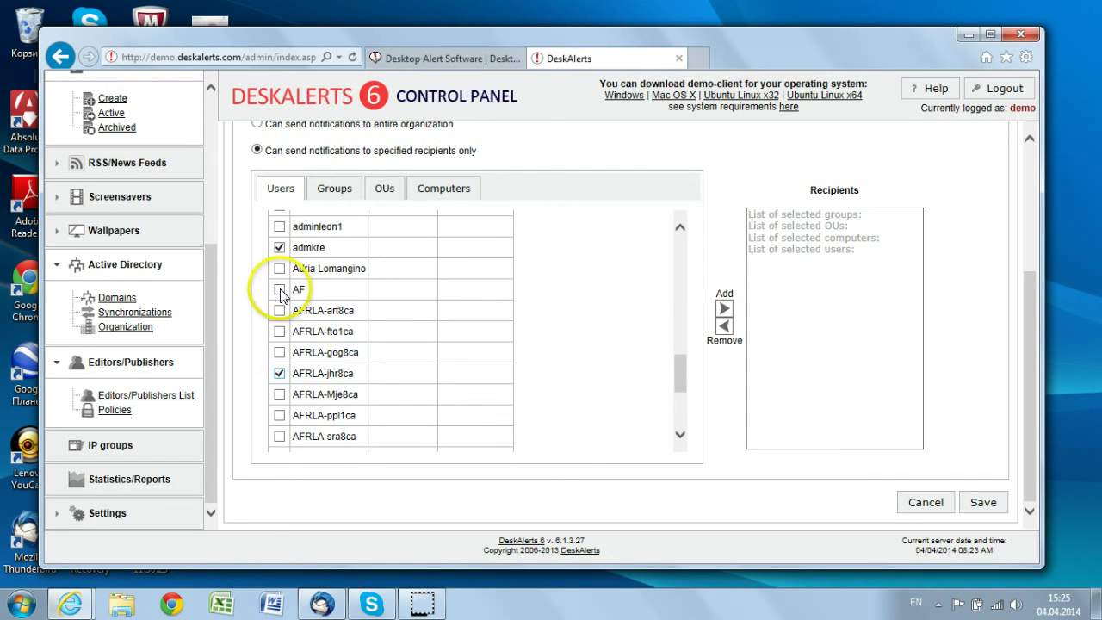
left_click(278, 414)
left_click(279, 310)
left_click(279, 290)
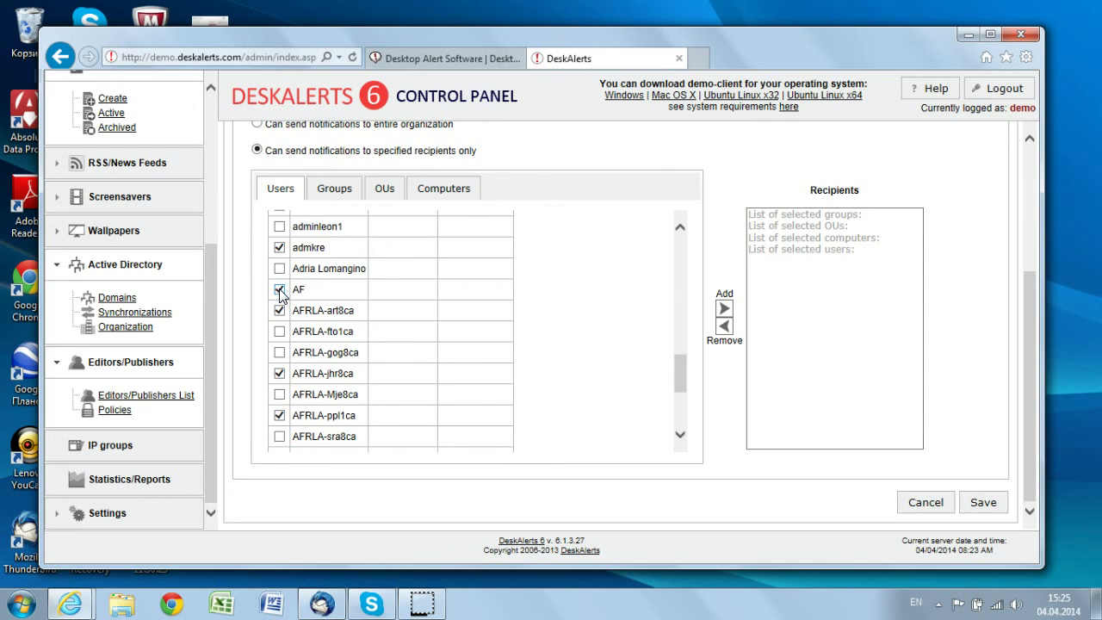
left_click(723, 309)
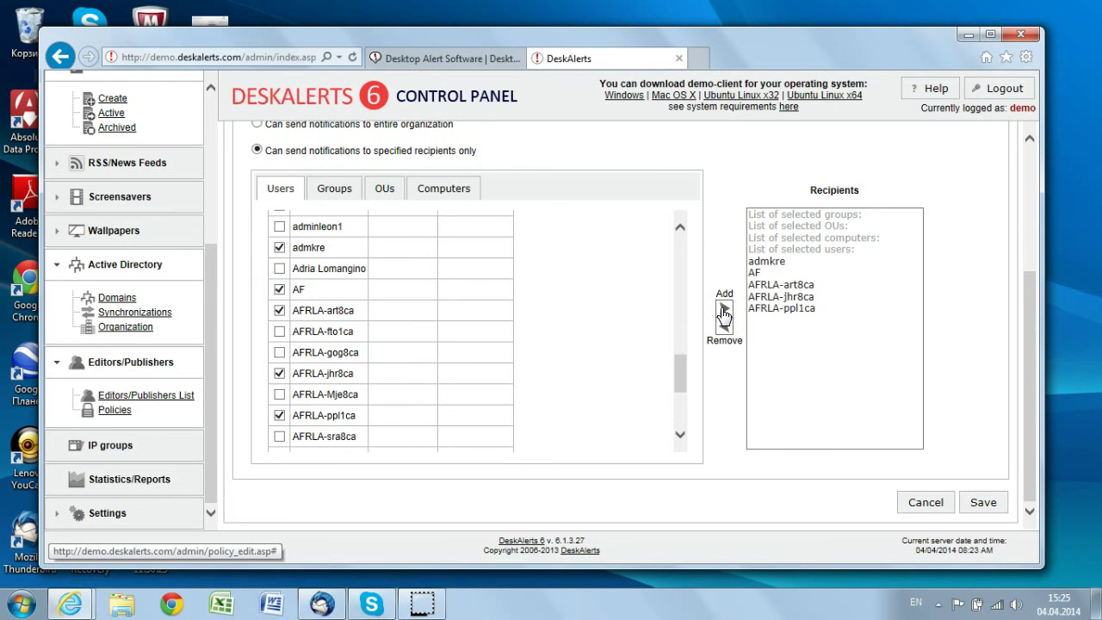
left_click(335, 189)
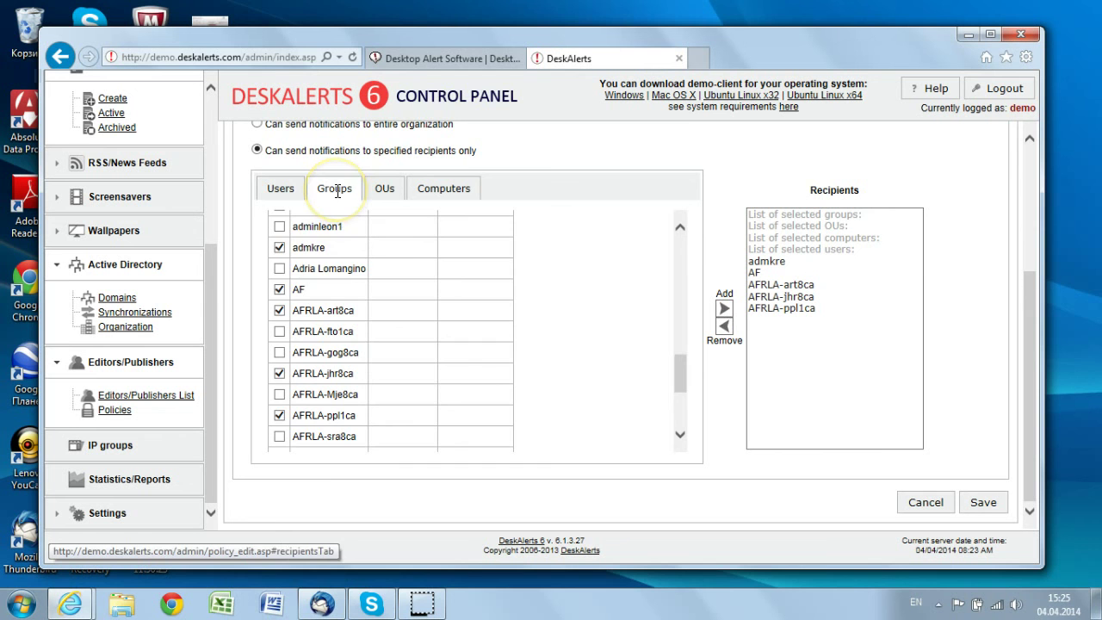
Tick CVS_GROUP, Finance, Group0 and Group10 and add them to the recipients list
left_click(282, 305)
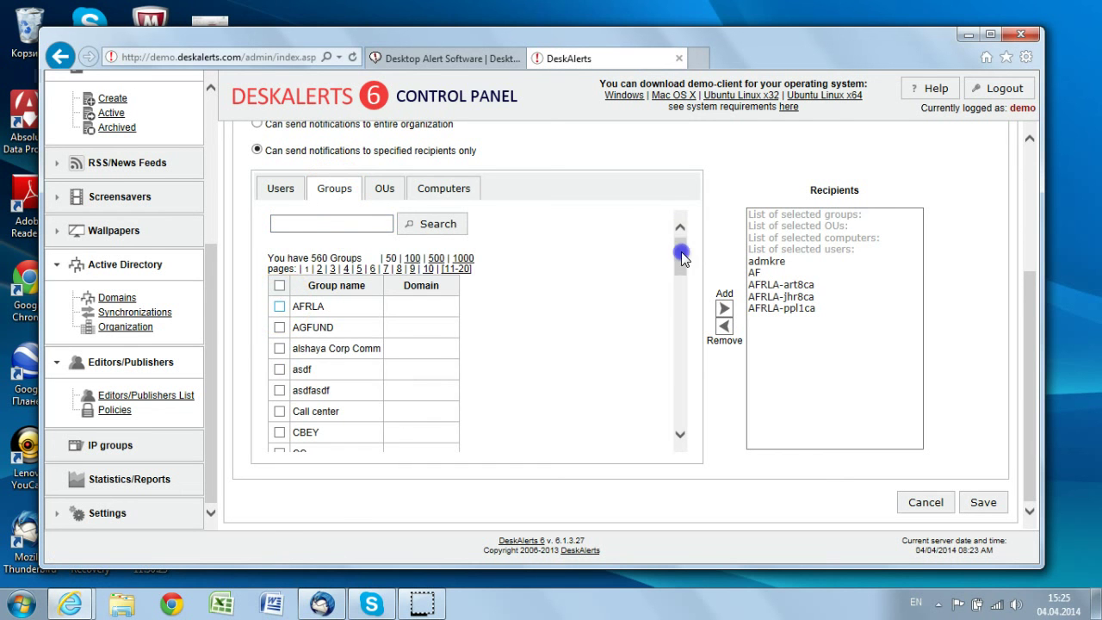
left_click_drag(681, 252, 681, 298)
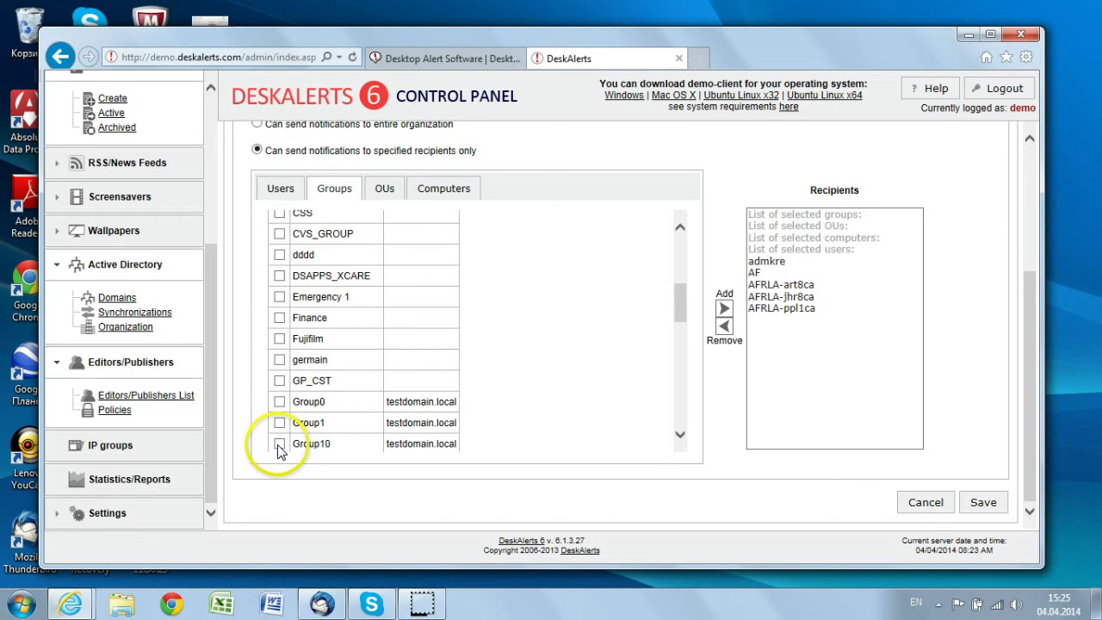
left_click(279, 318)
left_click(278, 401)
left_click(279, 443)
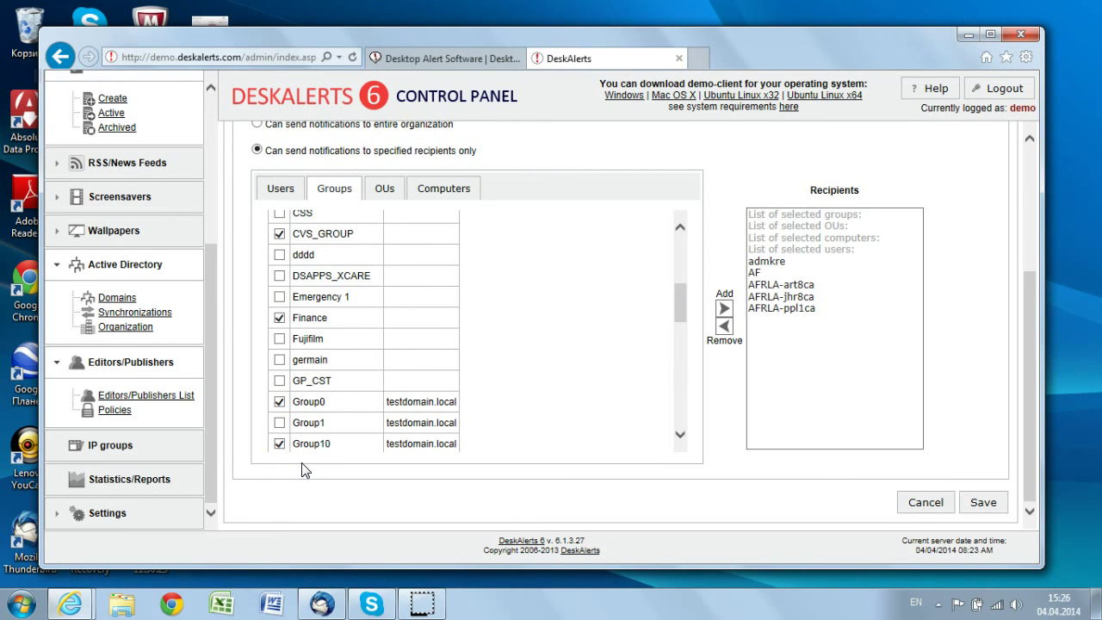
left_click(723, 307)
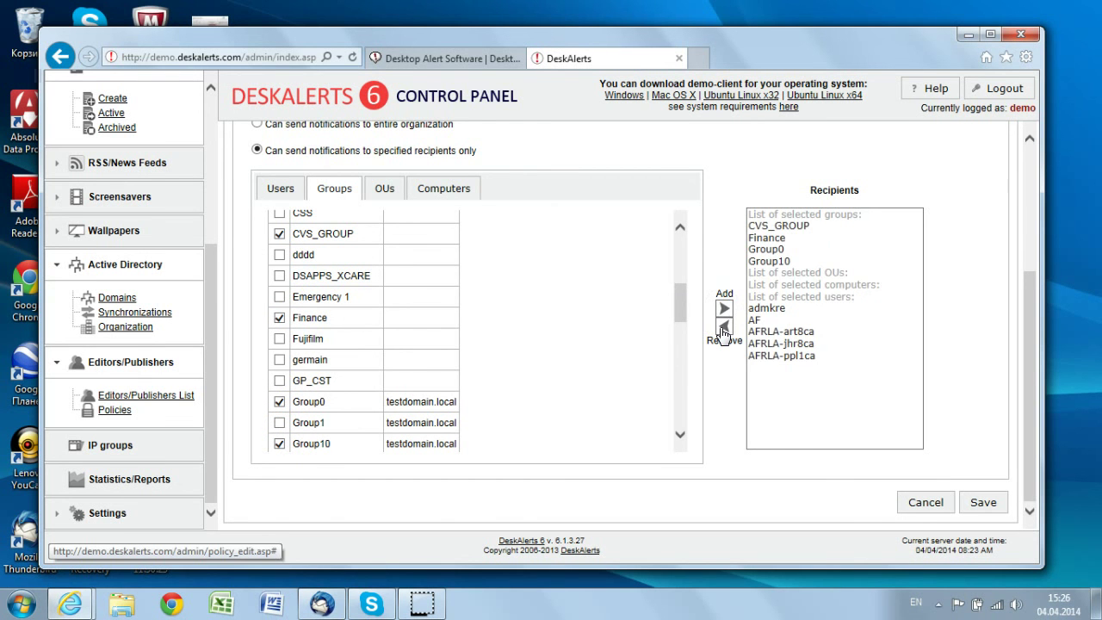
Review the OUs and Computers tabs, then save the policy
left_click(386, 189)
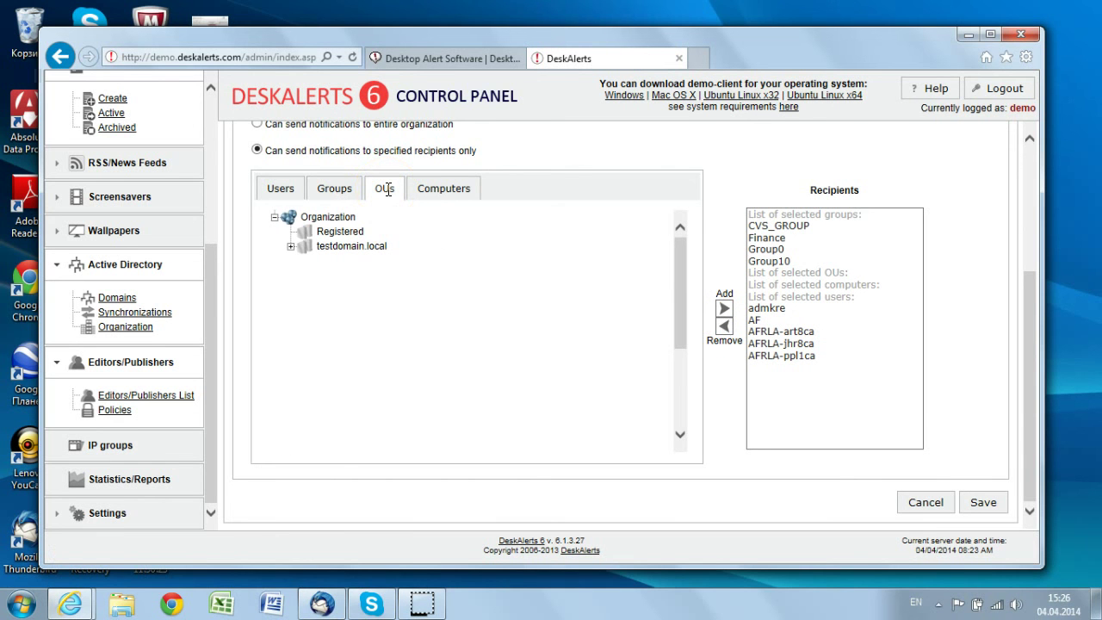
left_click(444, 188)
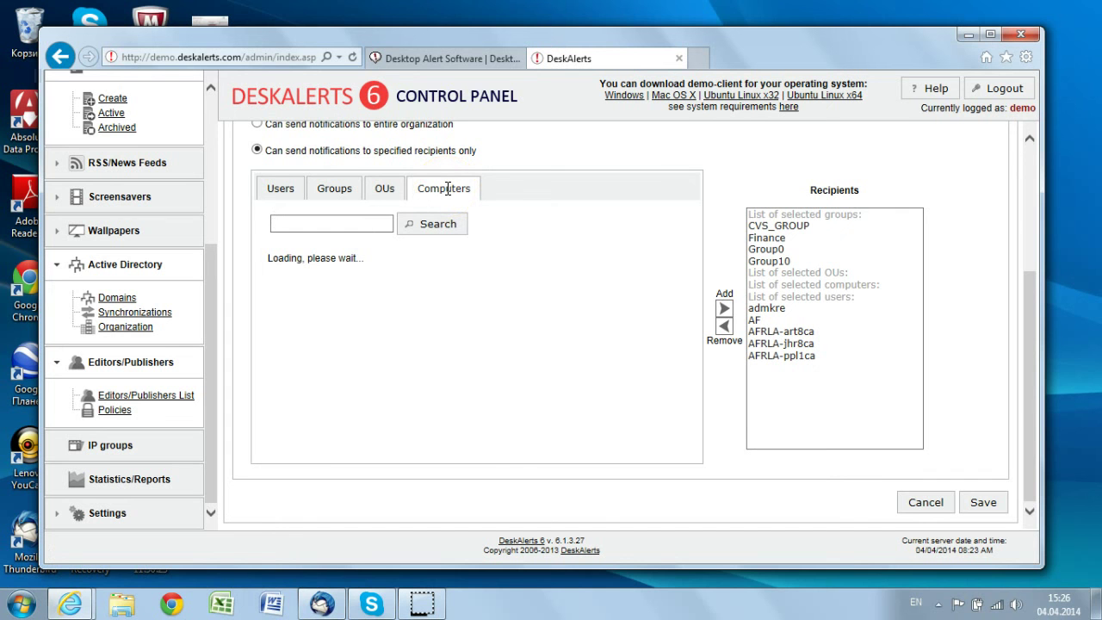
left_click(834, 344)
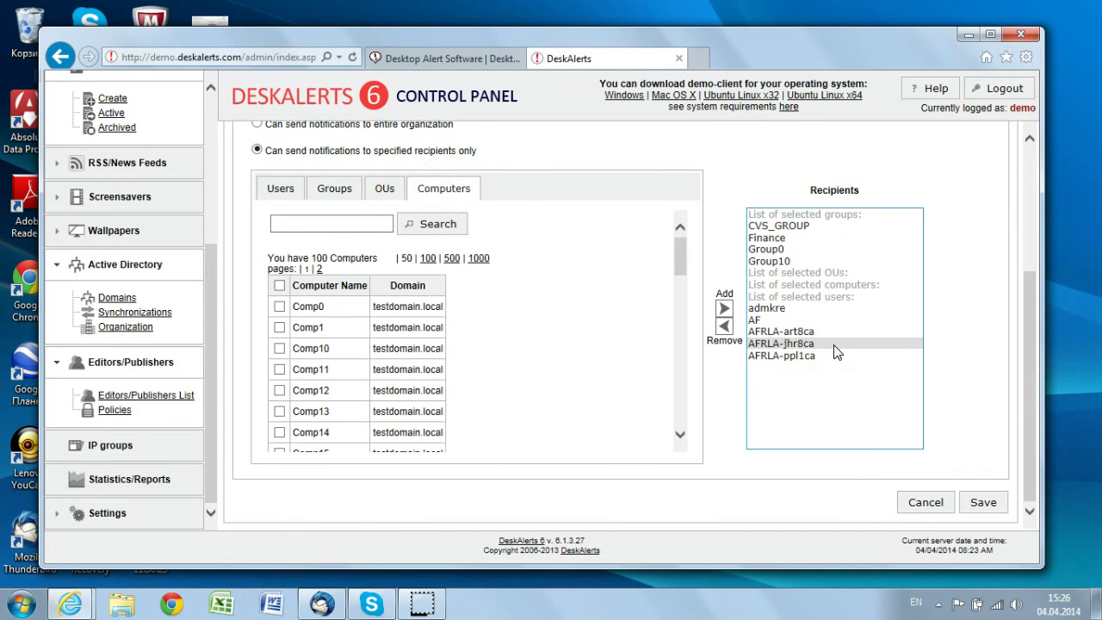
left_click(1051, 344)
left_click(984, 505)
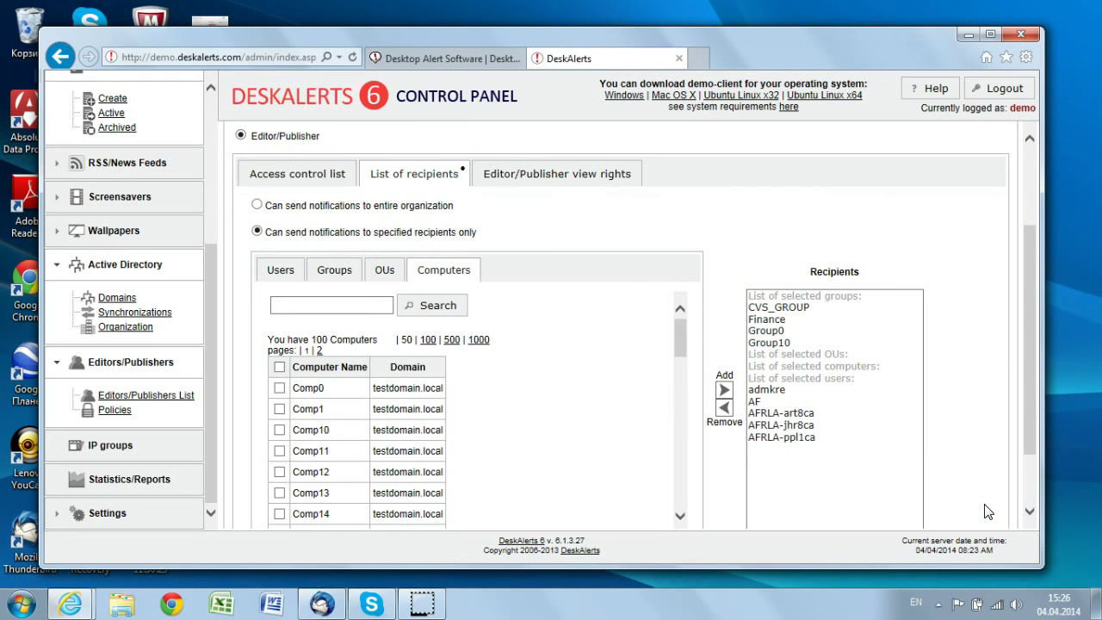
left_click_drag(1026, 408, 1031, 168)
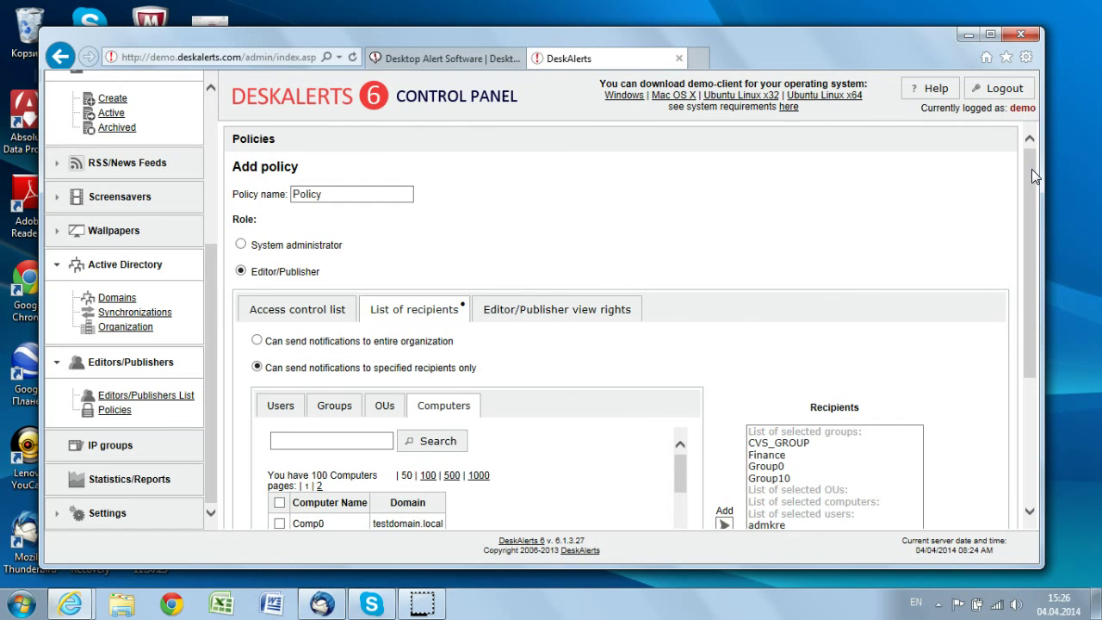
left_click(1033, 488)
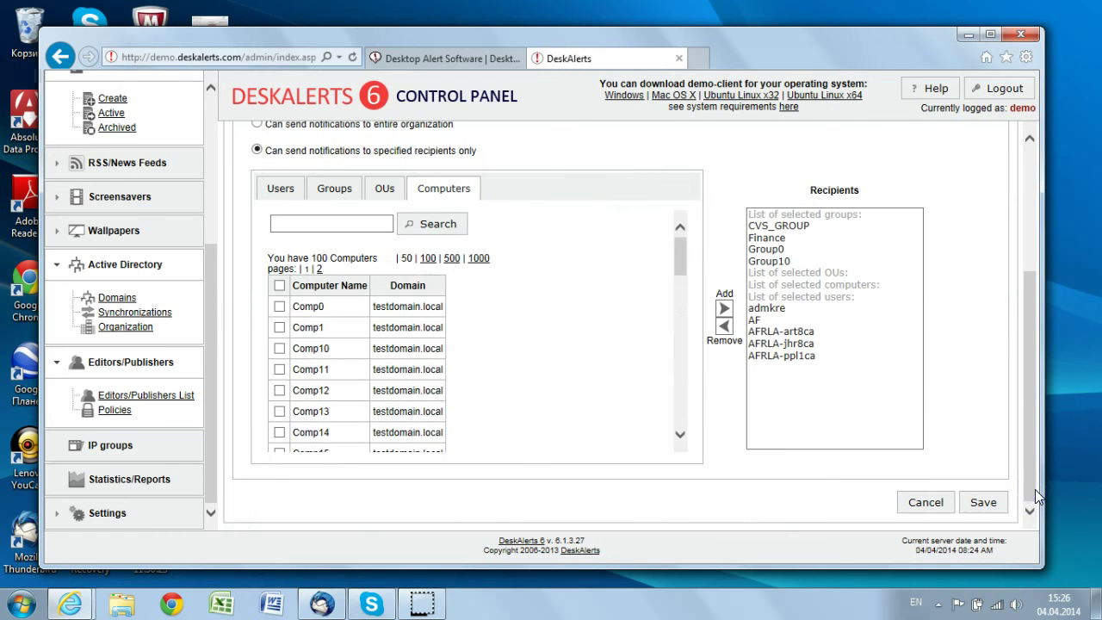
Save the policy with its recipients, then start a new editor/publisher from the Editors/Publishers list
left_click(998, 505)
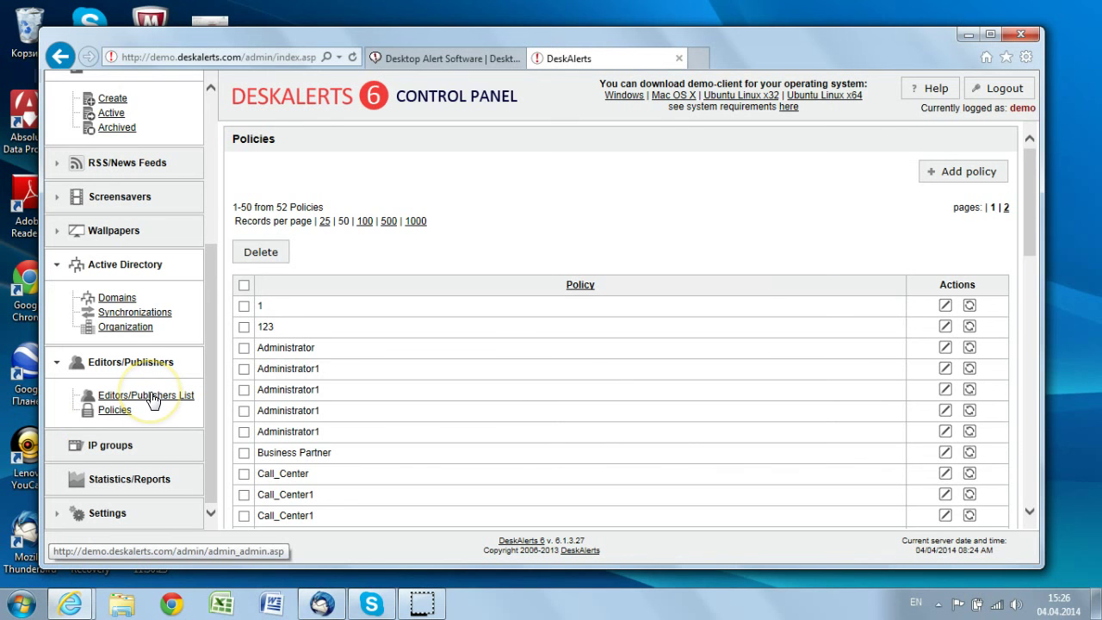
left_click(152, 396)
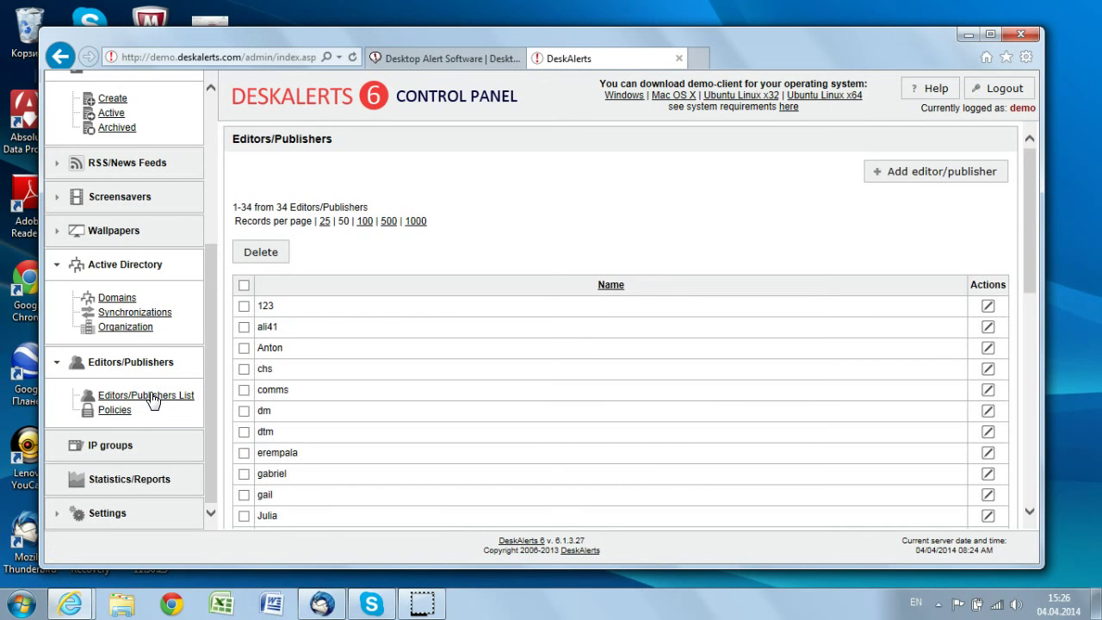
left_click(950, 172)
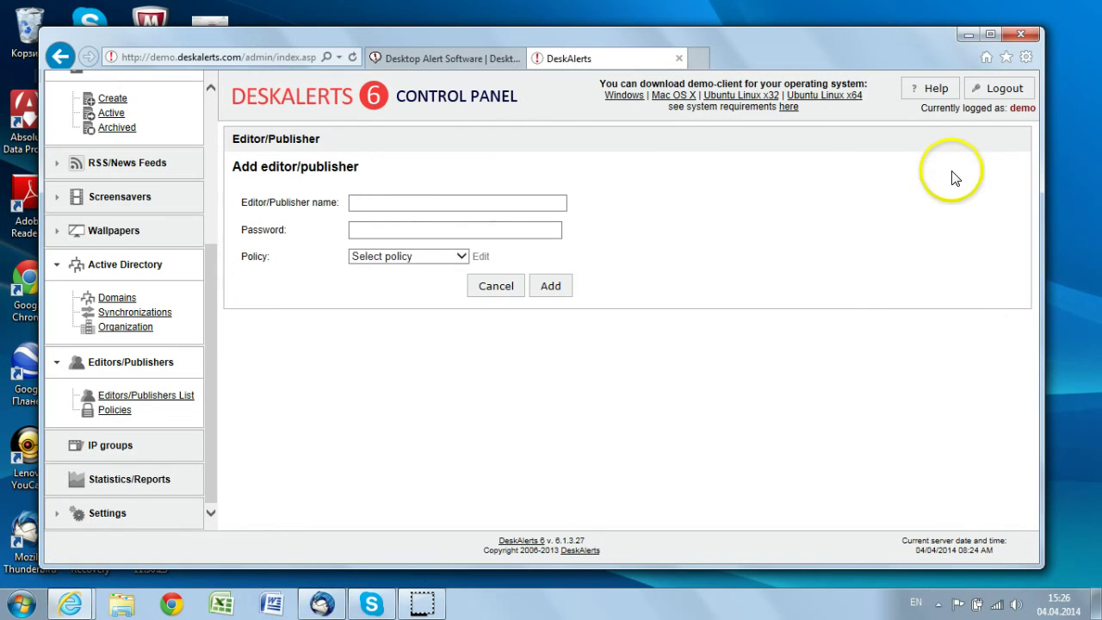
Name the new editor 'Manager Account' and enter its password
left_click(430, 202)
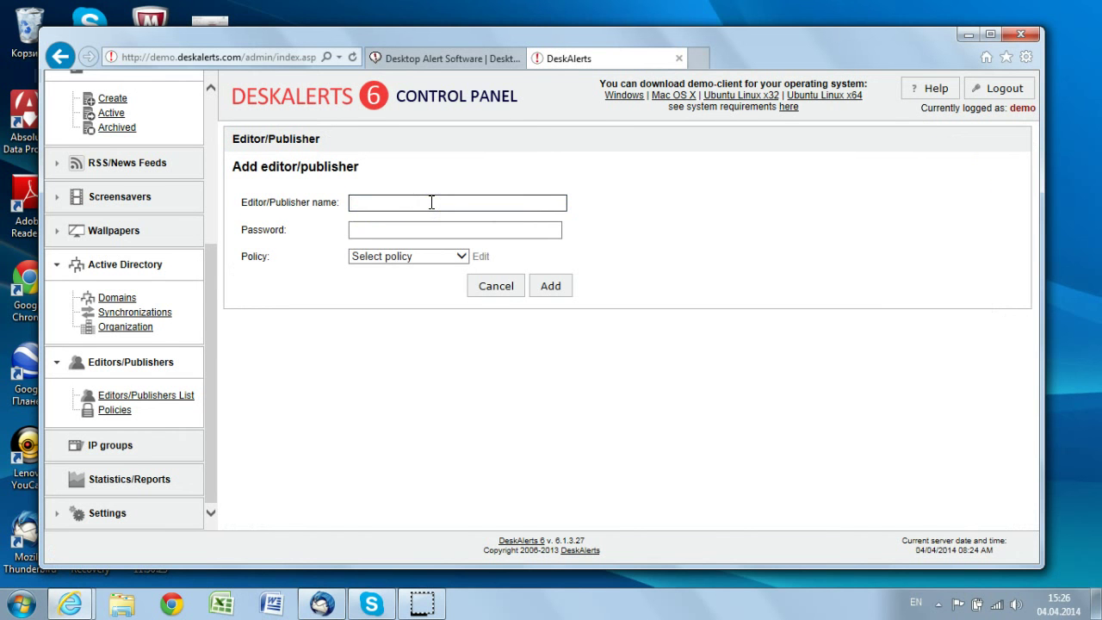
type("A")
key("BackSpace")
type("Manager Account")
left_click(413, 232)
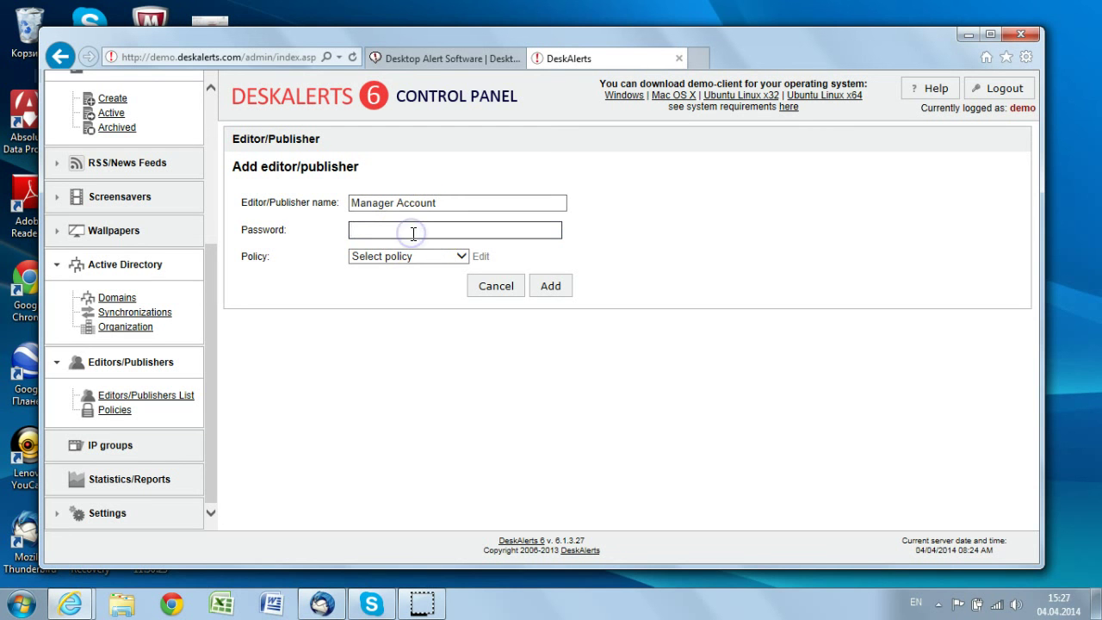
type("12345")
Assign the policy named 'Policy' rather than SG_1_Policy, and add the editor account
left_click(434, 255)
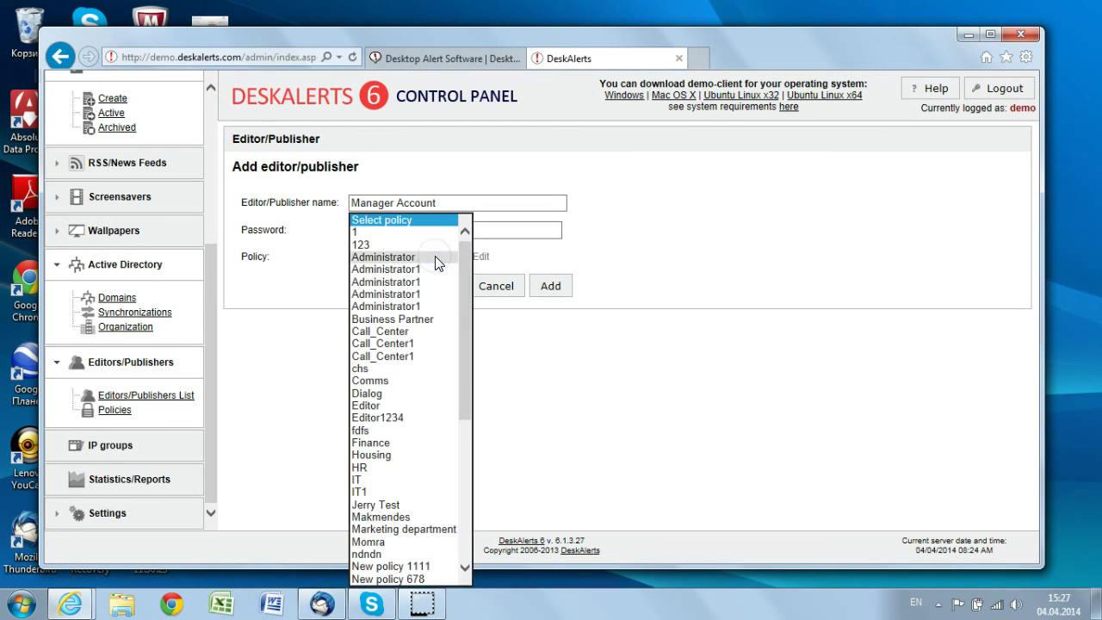
left_click(466, 331)
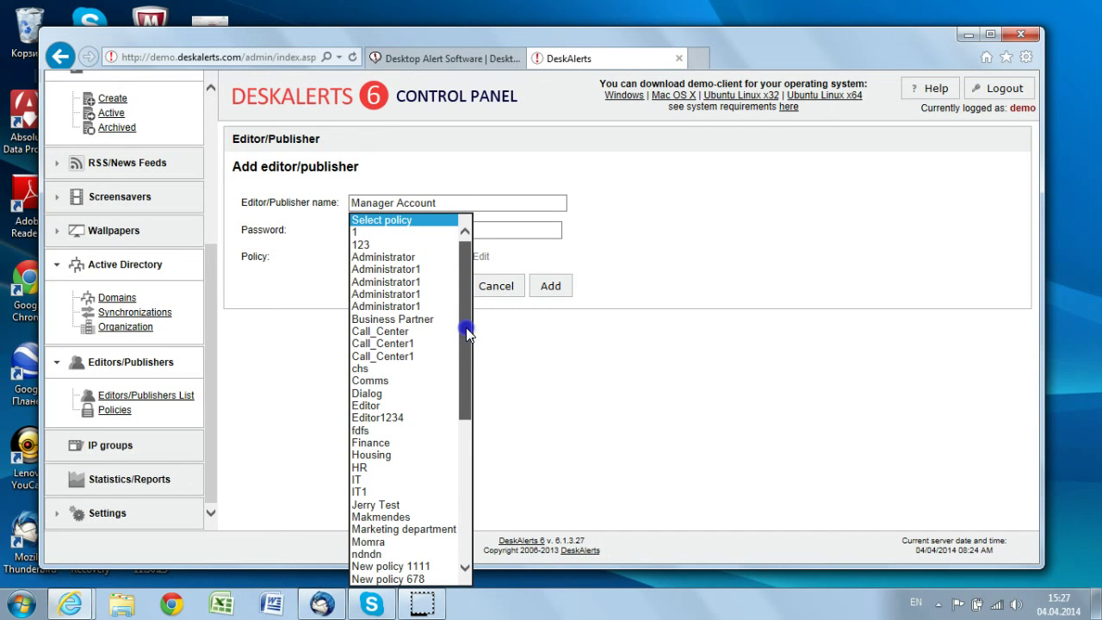
left_click_drag(465, 332, 463, 534)
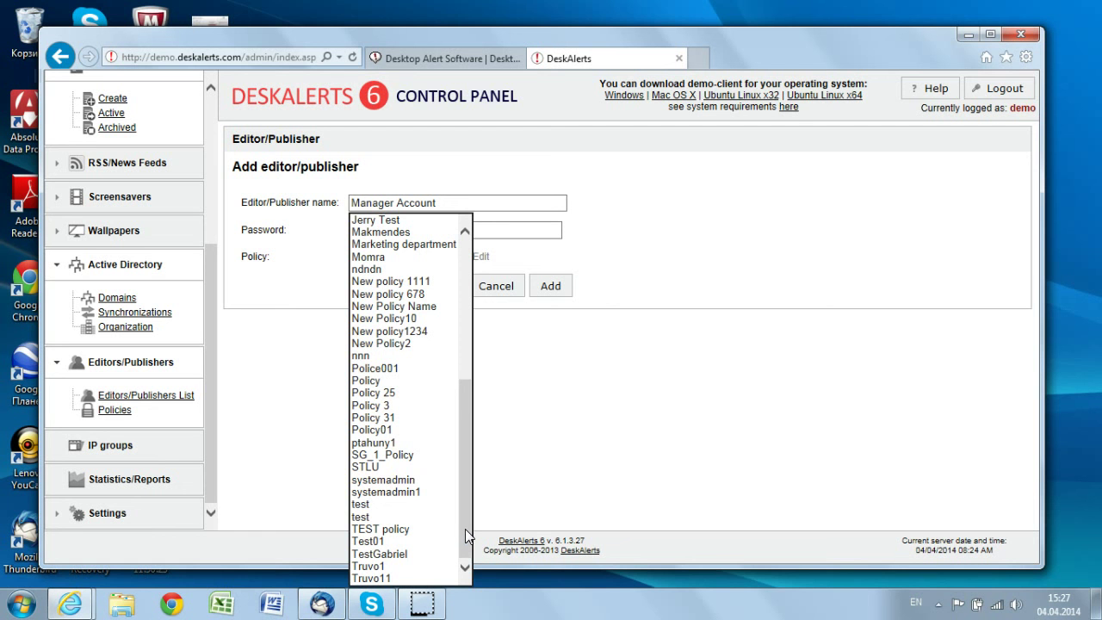
left_click(362, 380)
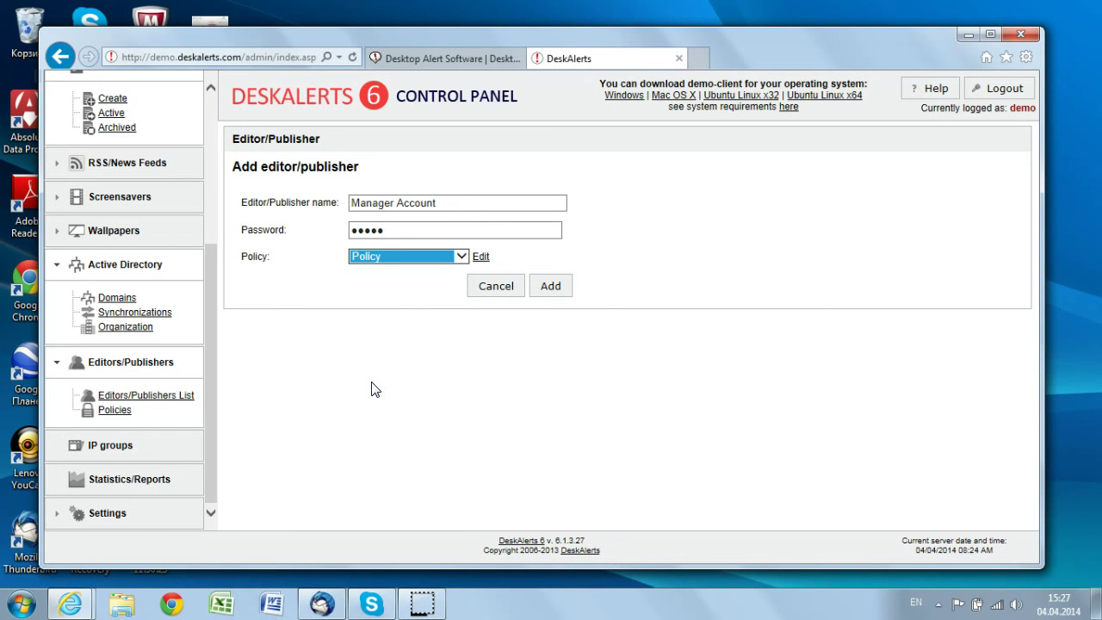
left_click(421, 308)
key("Down")
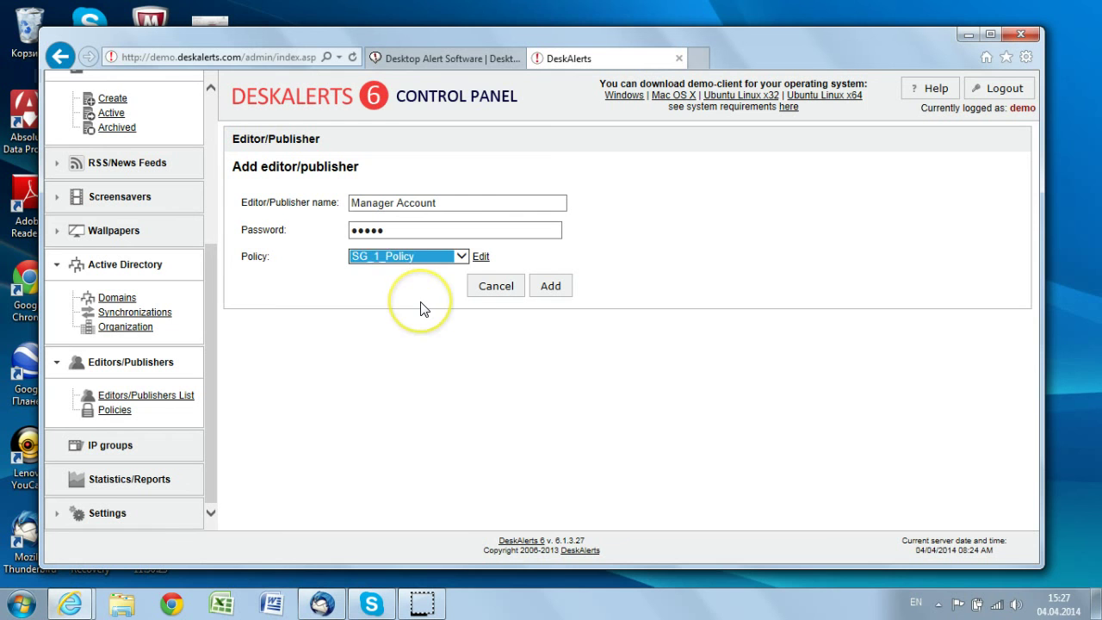
left_click(437, 256)
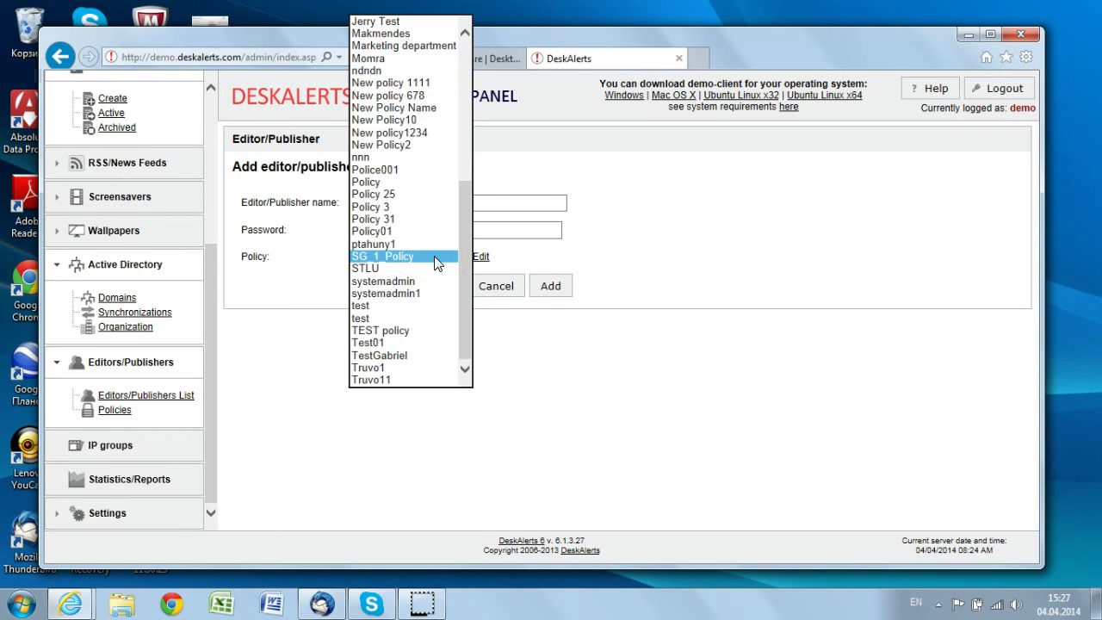
left_click(383, 180)
left_click(435, 337)
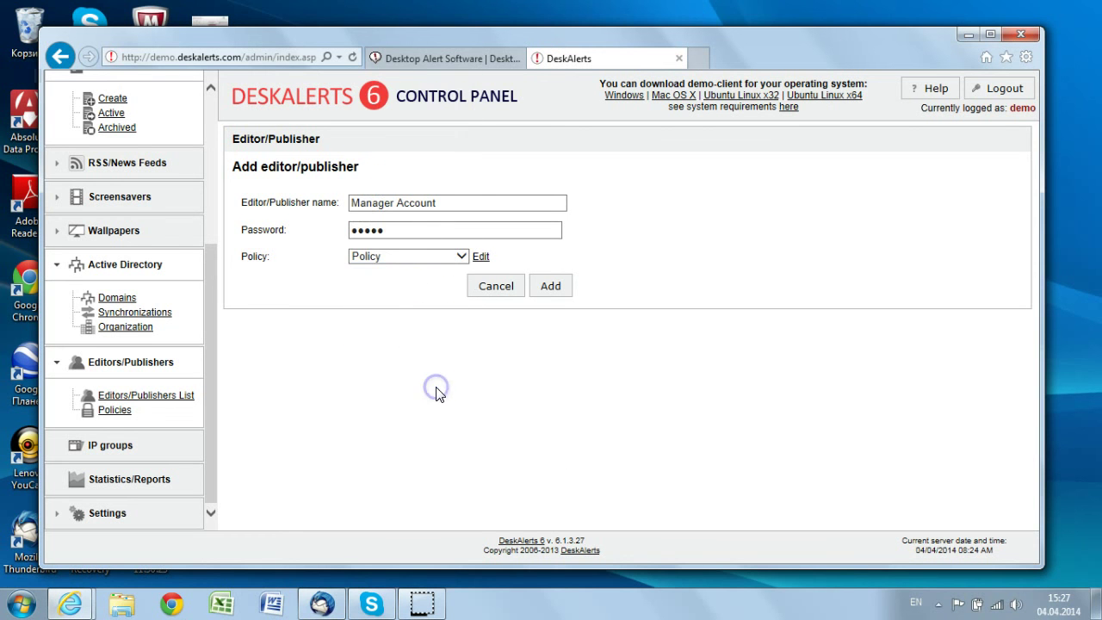
left_click(526, 350)
left_click(550, 285)
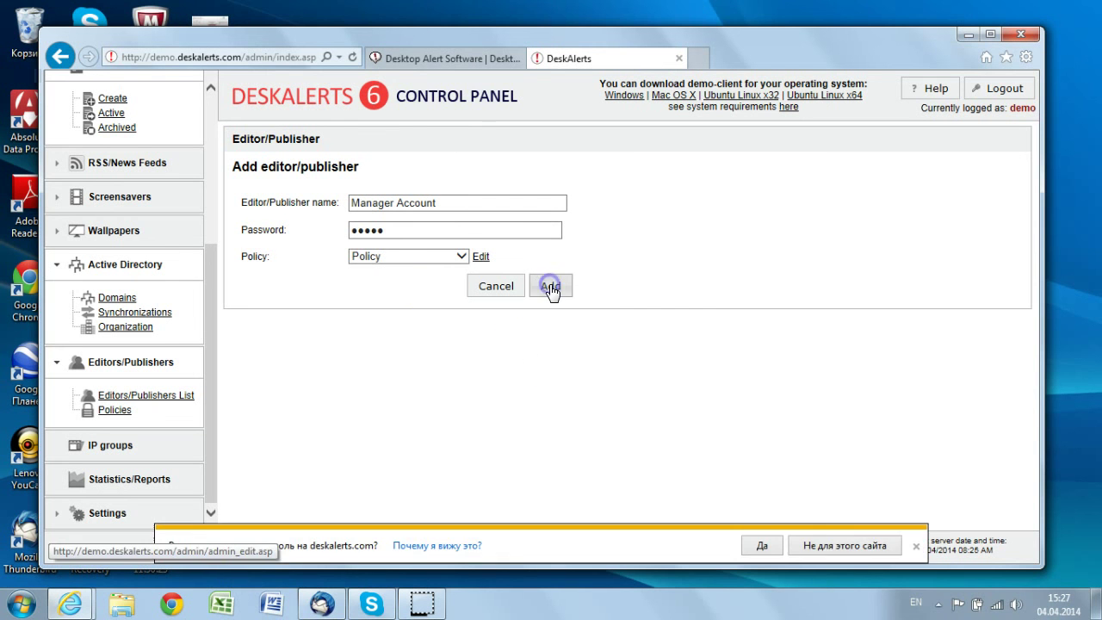
Accept Internet Explorer's offer to save the password; Editors/Publishers now lists 35 entries
left_click(749, 549)
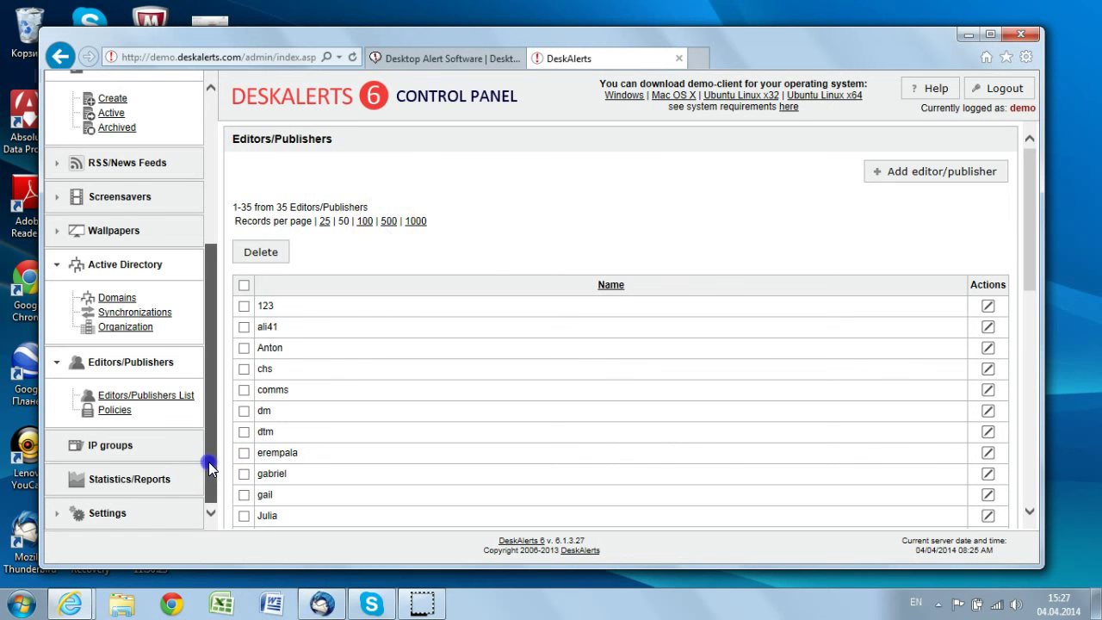
left_click_drag(209, 464, 216, 221)
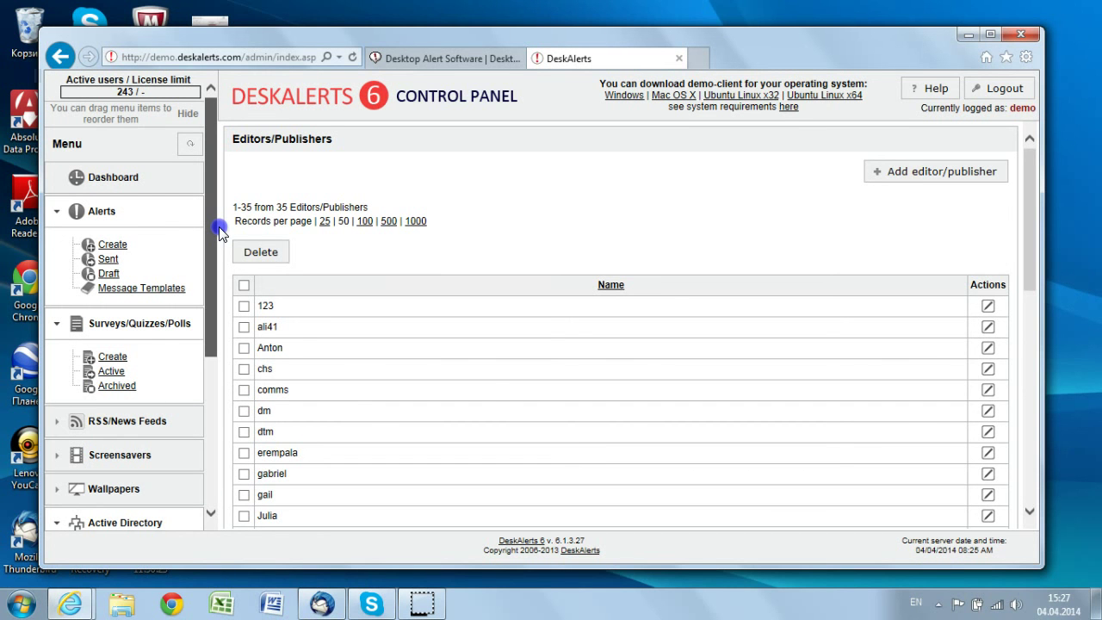
left_click_drag(220, 230, 212, 506)
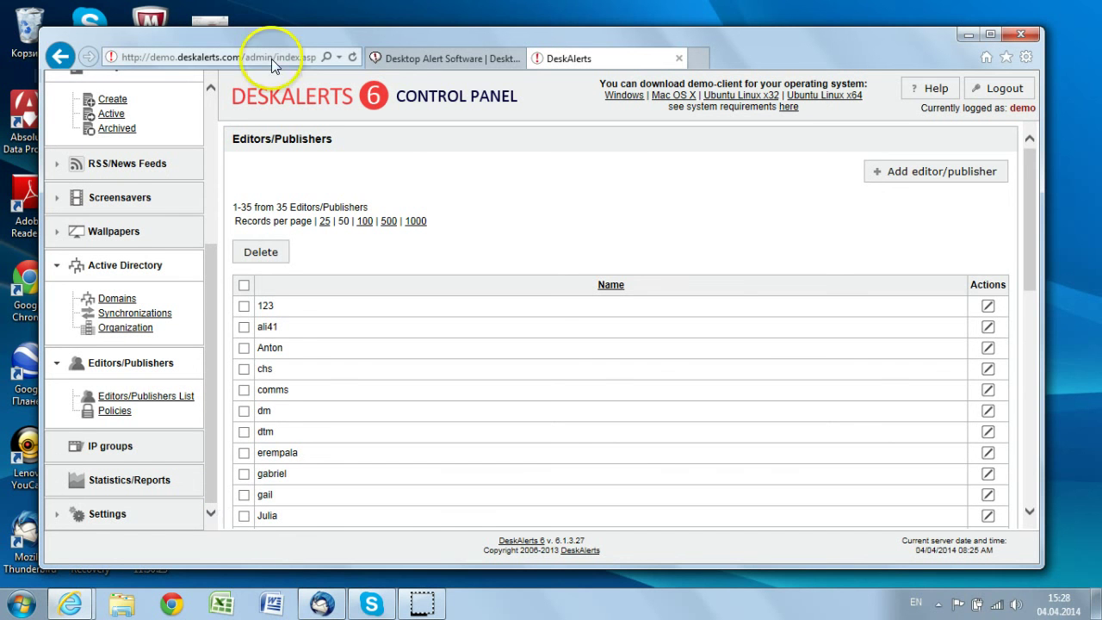
Show the alert-software.com homepage with its release 6.1.3 sample alert
left_click(424, 60)
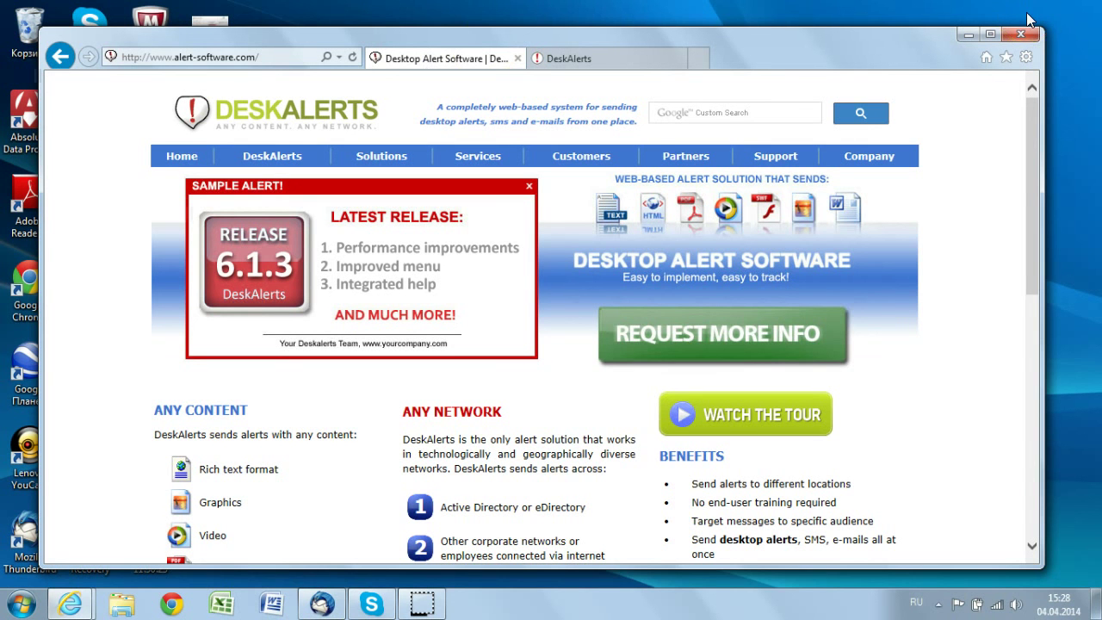
left_click(983, 199)
mouse_move(430, 606)
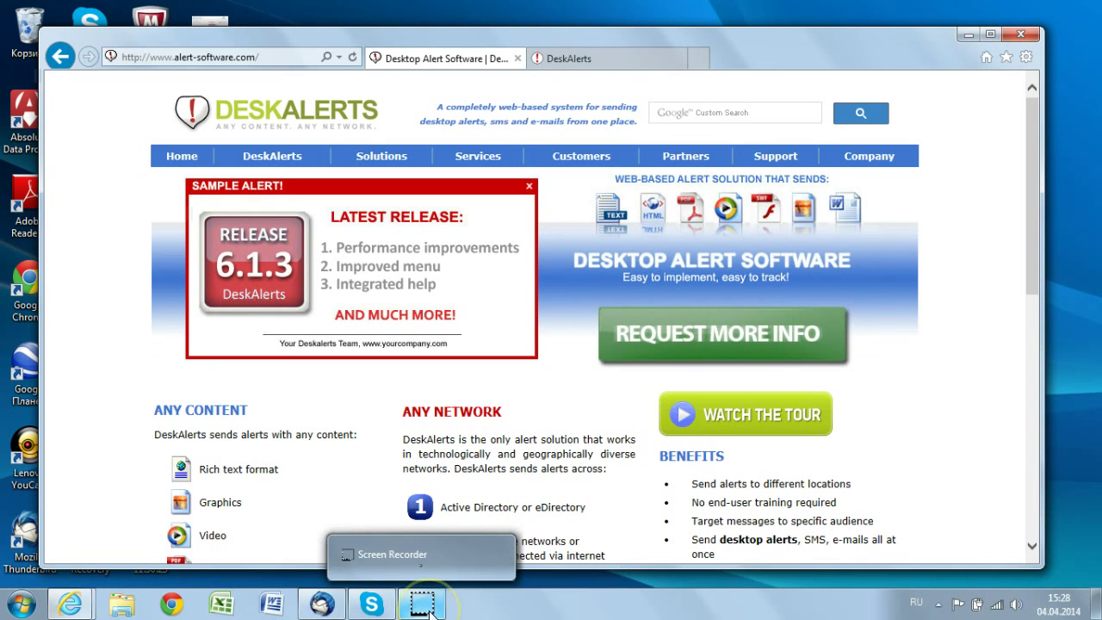